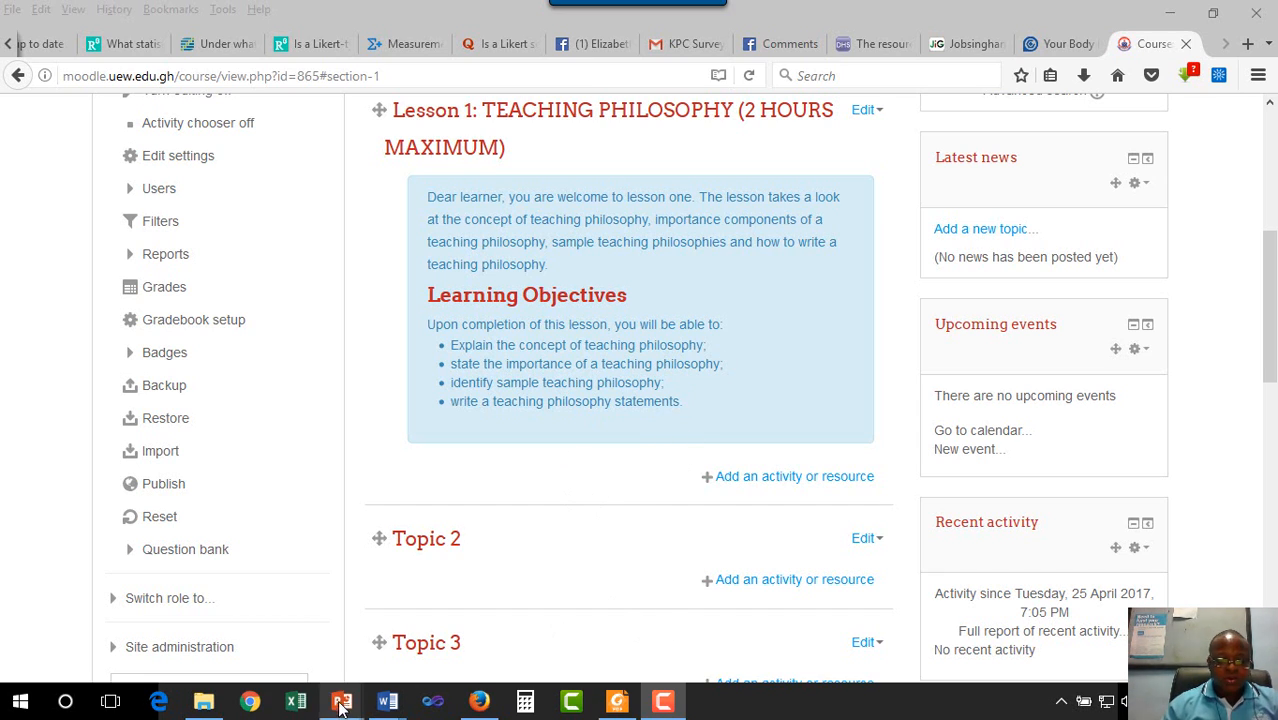
Step: Review the Learning pathway slide in PowerPoint, then compare it with the Lesson 1 section of the course in Firefox
{"action": "mouse_move", "coordinate": [340, 705]}
{"action": "left_click", "coordinate": [441, 615]}
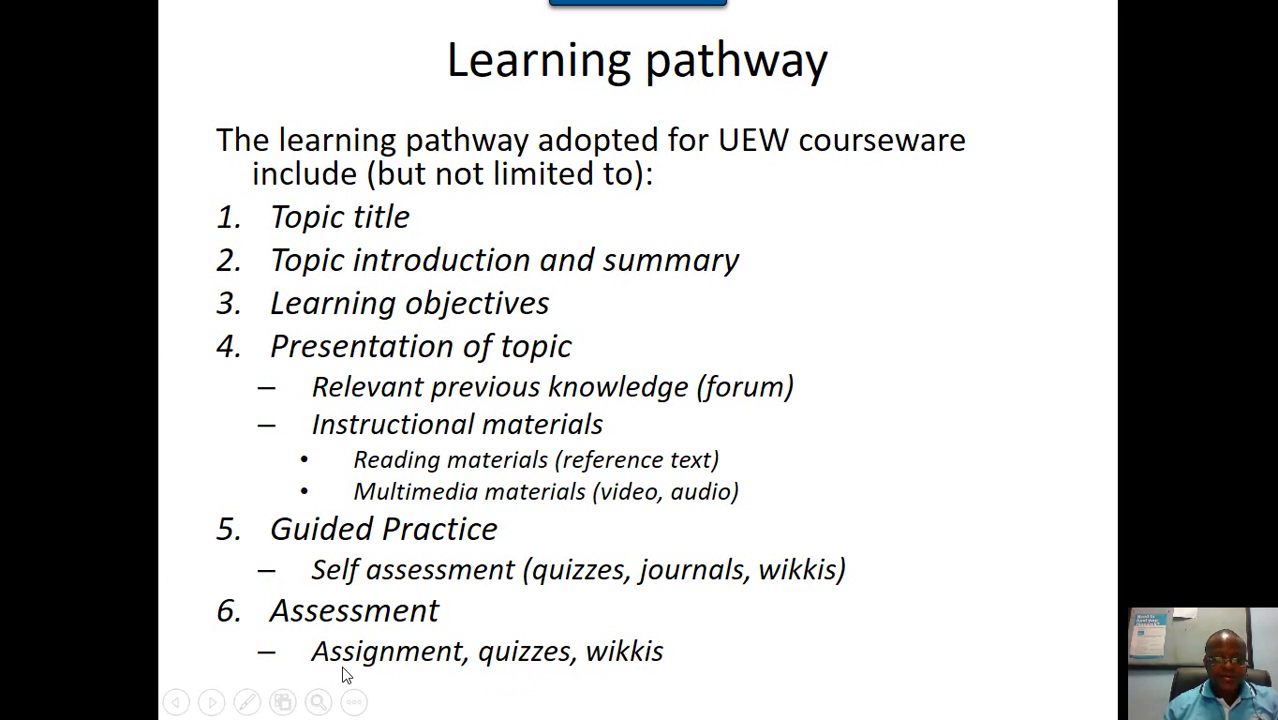
{"action": "key", "text": "alt+Tab"}
{"action": "key", "text": "alt+Tab"}
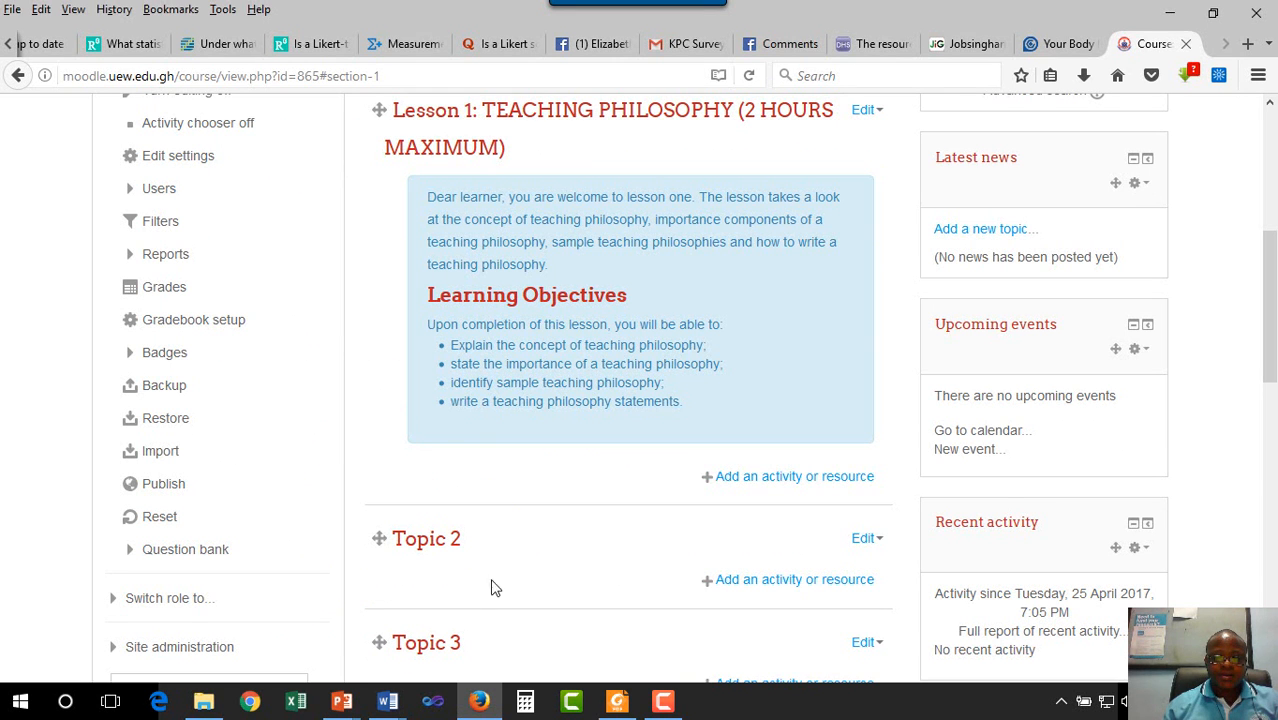
{"action": "scroll", "coordinate": [660, 400], "scroll_direction": "up", "scroll_amount": 2}
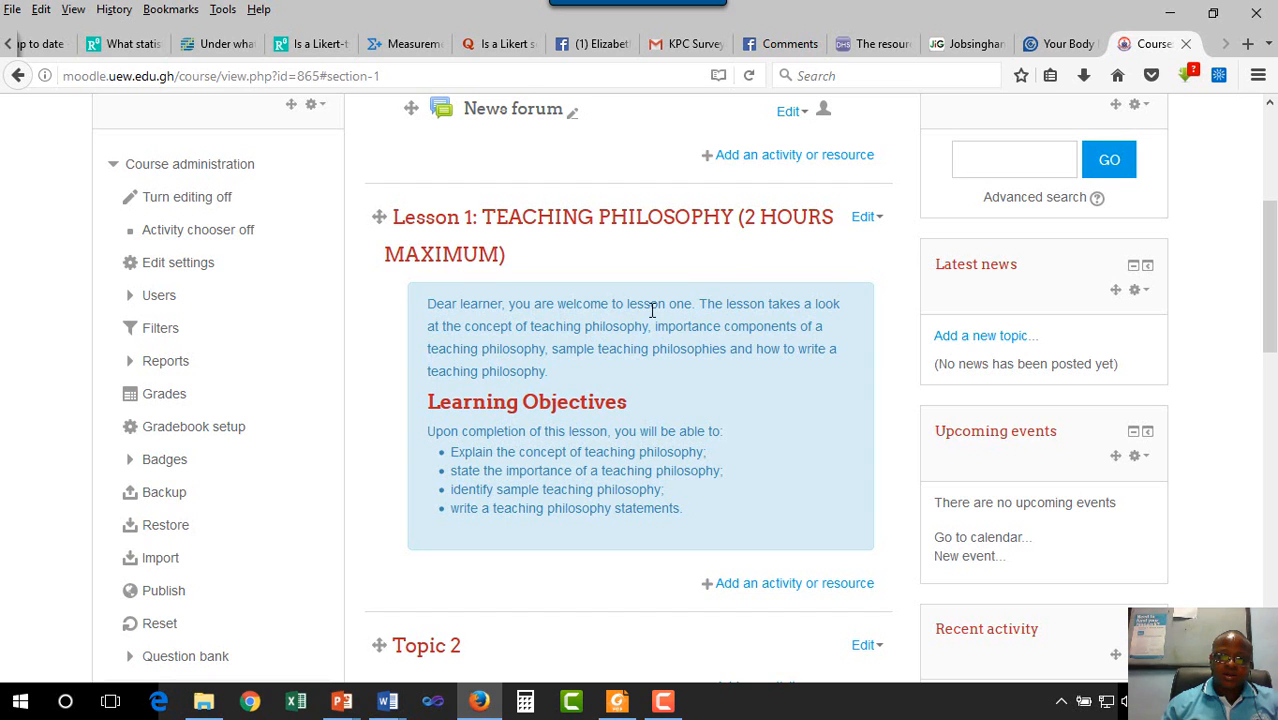
{"action": "scroll", "coordinate": [645, 393], "scroll_direction": "down", "scroll_amount": 4}
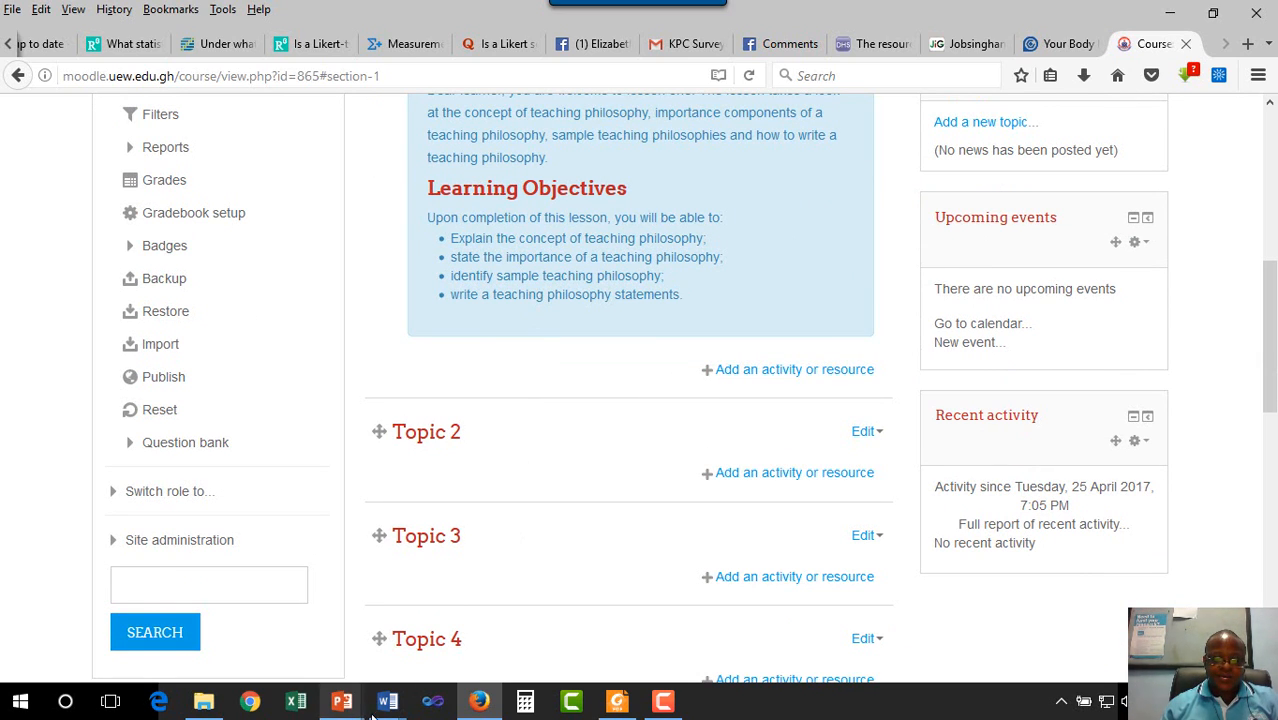
Step: Read the Forum Discussion section of the TEACHING PHILOSOPHY document in Word and return to the course page in Firefox
{"action": "mouse_move", "coordinate": [385, 710]}
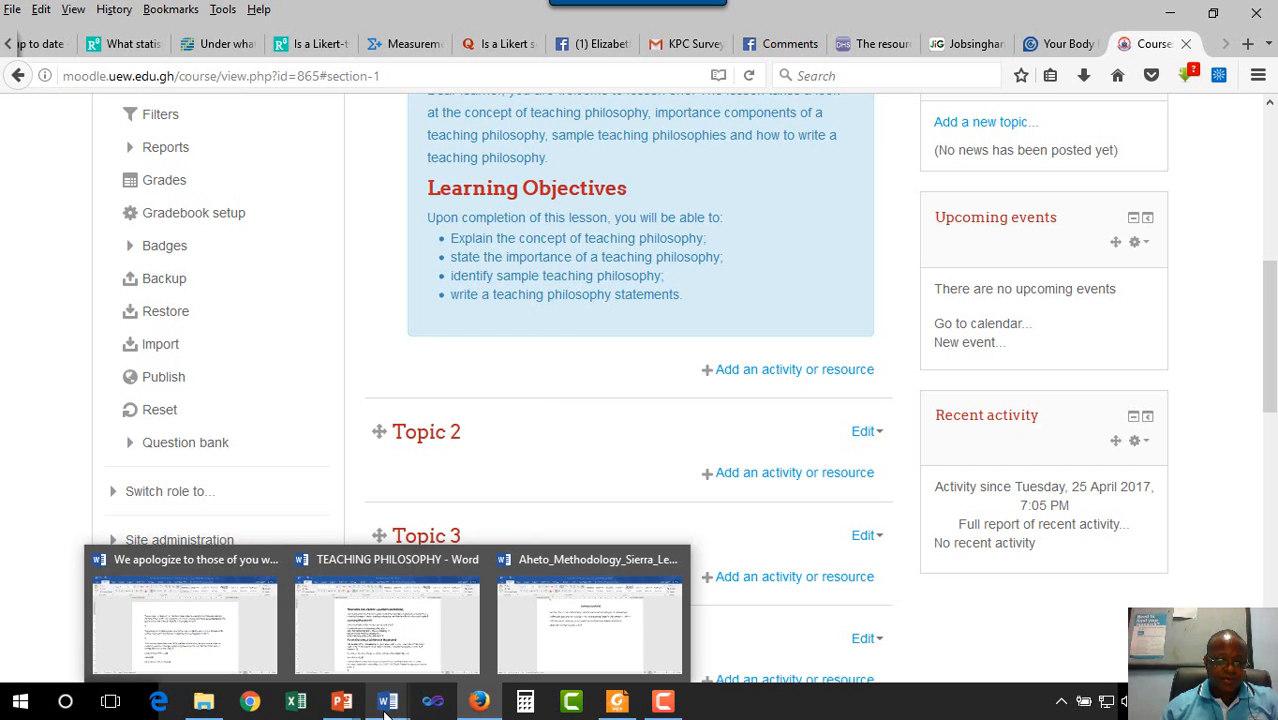
{"action": "left_click", "coordinate": [387, 615]}
{"action": "scroll", "coordinate": [470, 482], "scroll_direction": "down", "scroll_amount": 3}
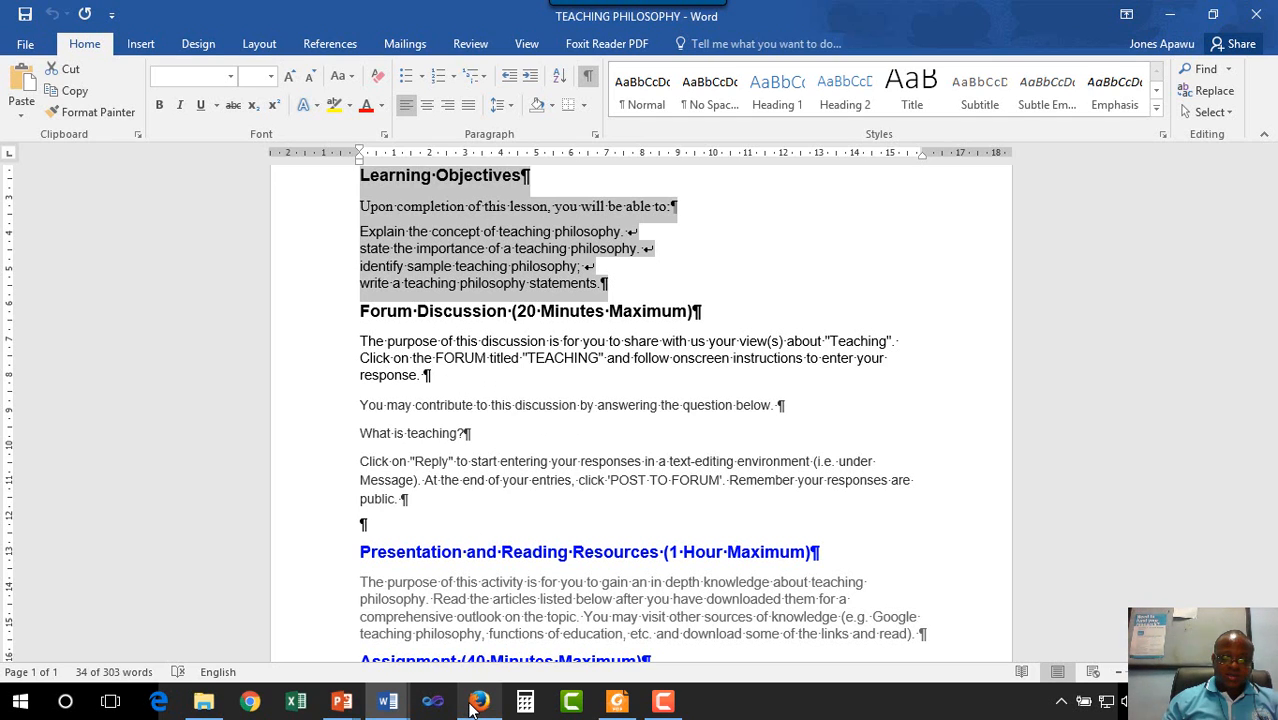
{"action": "mouse_move", "coordinate": [479, 701]}
{"action": "left_click", "coordinate": [475, 630]}
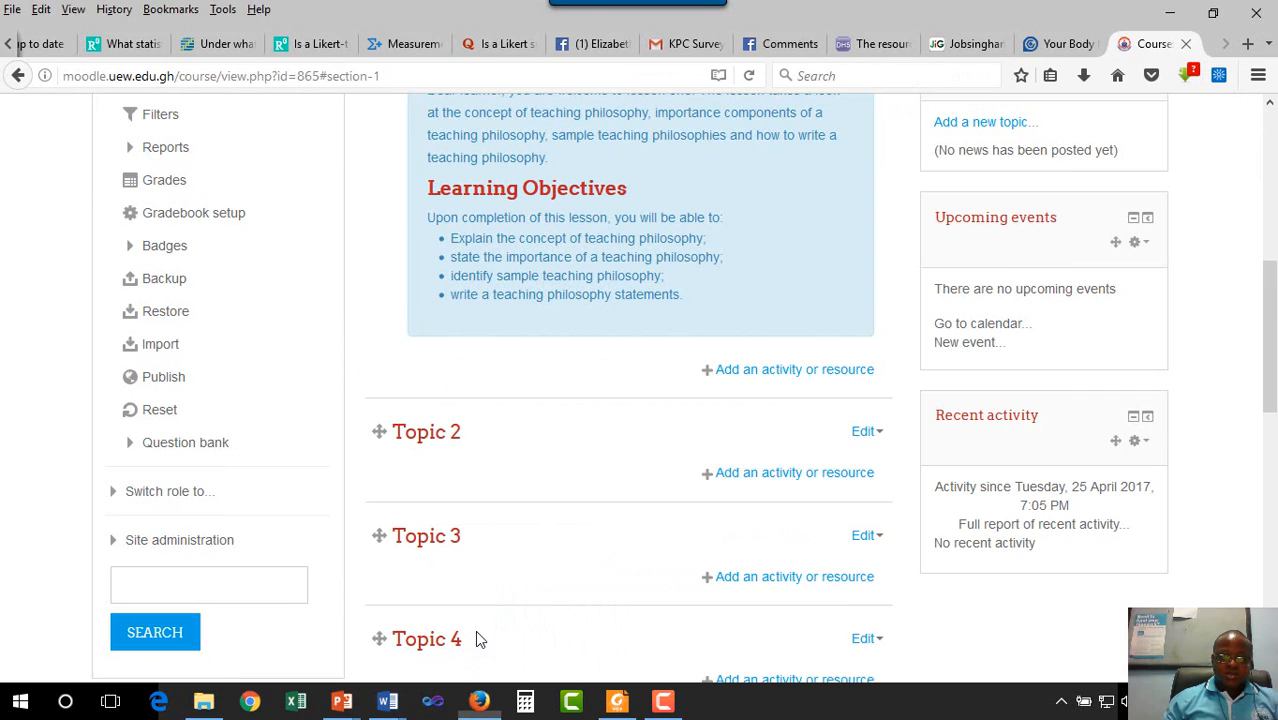
Step: Add a Label resource to the Lesson 1 section
{"action": "left_click", "coordinate": [728, 377]}
{"action": "scroll", "coordinate": [600, 390], "scroll_direction": "down", "scroll_amount": 1}
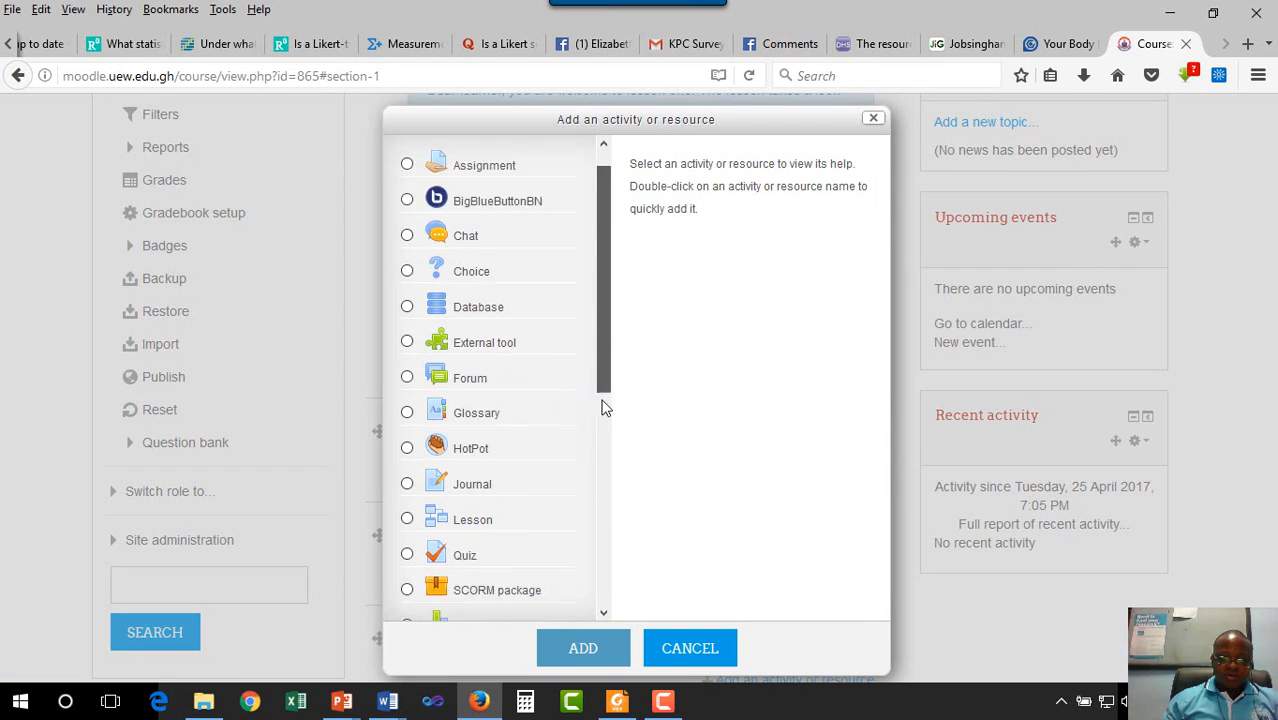
{"action": "left_click_drag", "start_coordinate": [604, 408], "coordinate": [592, 585]}
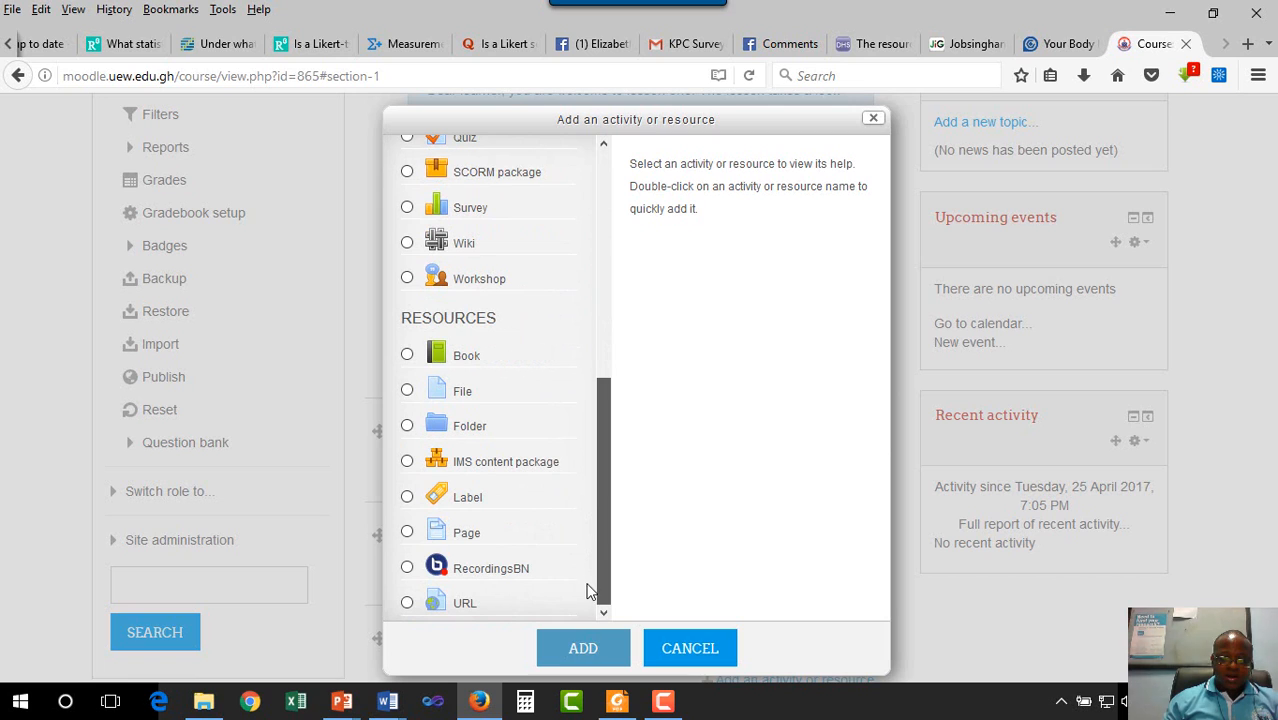
{"action": "left_click", "coordinate": [407, 497]}
{"action": "left_click", "coordinate": [582, 646]}
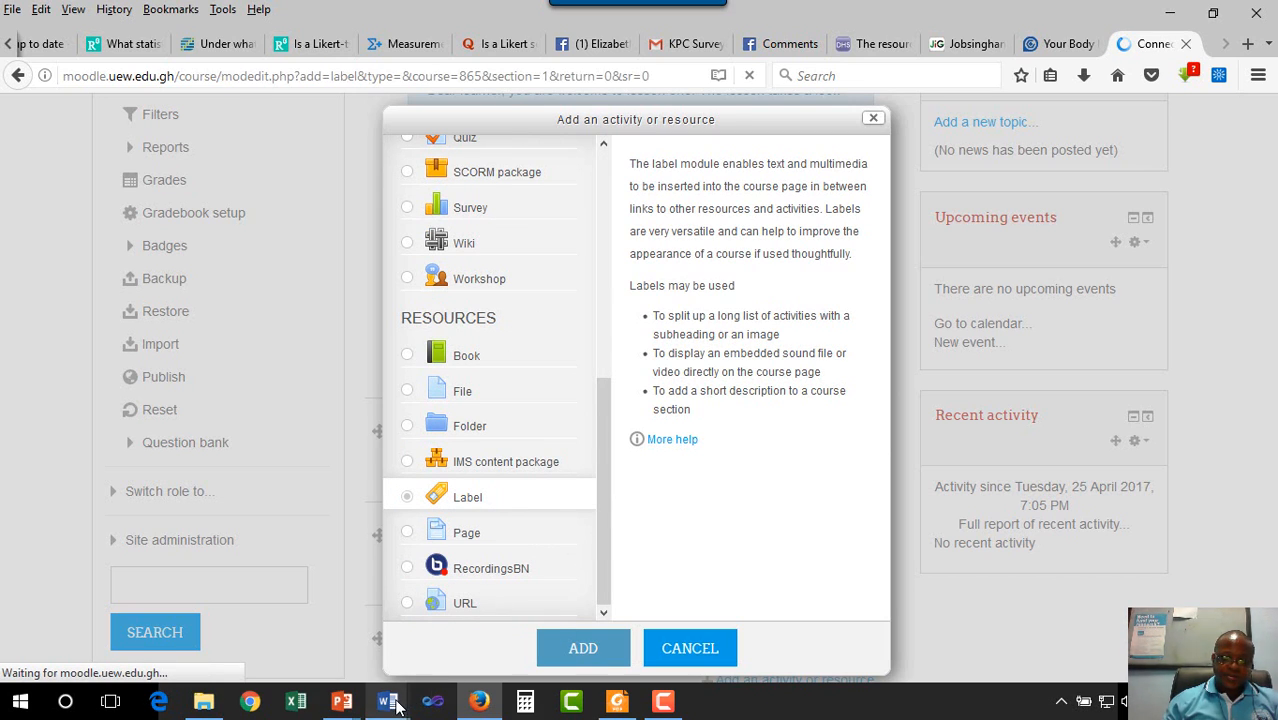
Step: Switch to the TEACHING PHILOSOPHY document in Word and copy the Forum Discussion heading with its purpose paragraph
{"action": "mouse_move", "coordinate": [395, 705]}
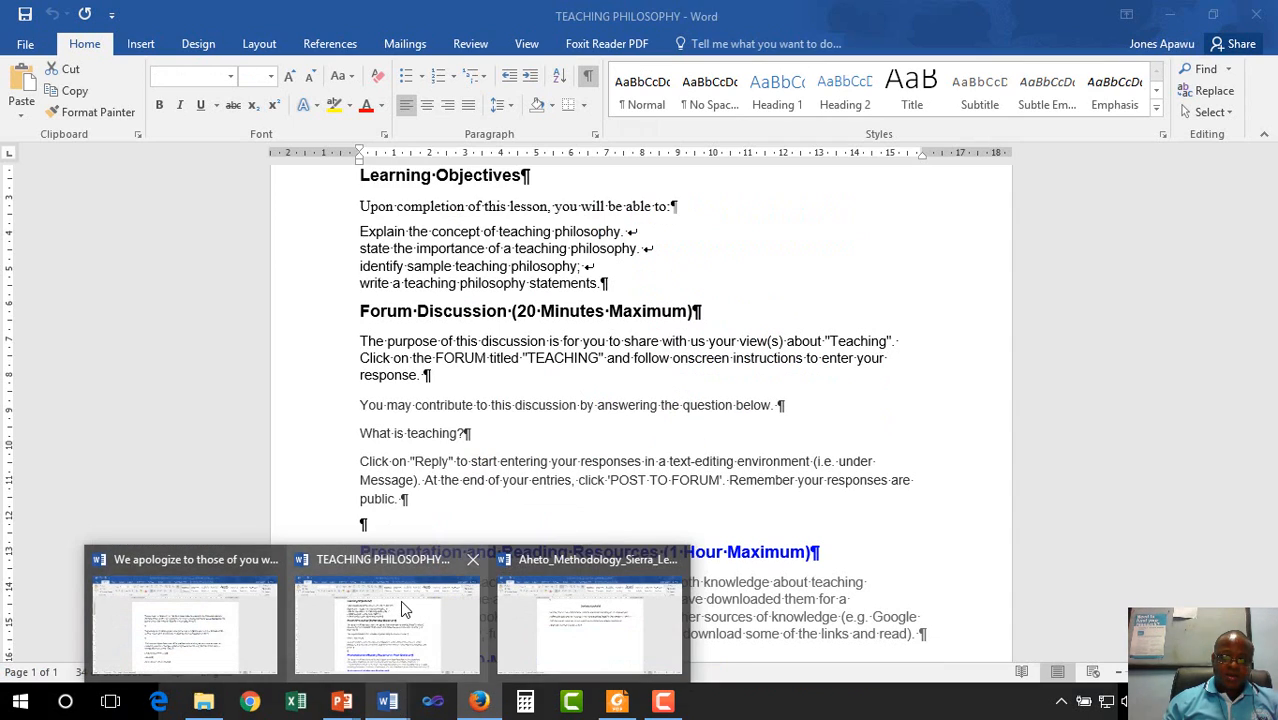
{"action": "left_click", "coordinate": [400, 600]}
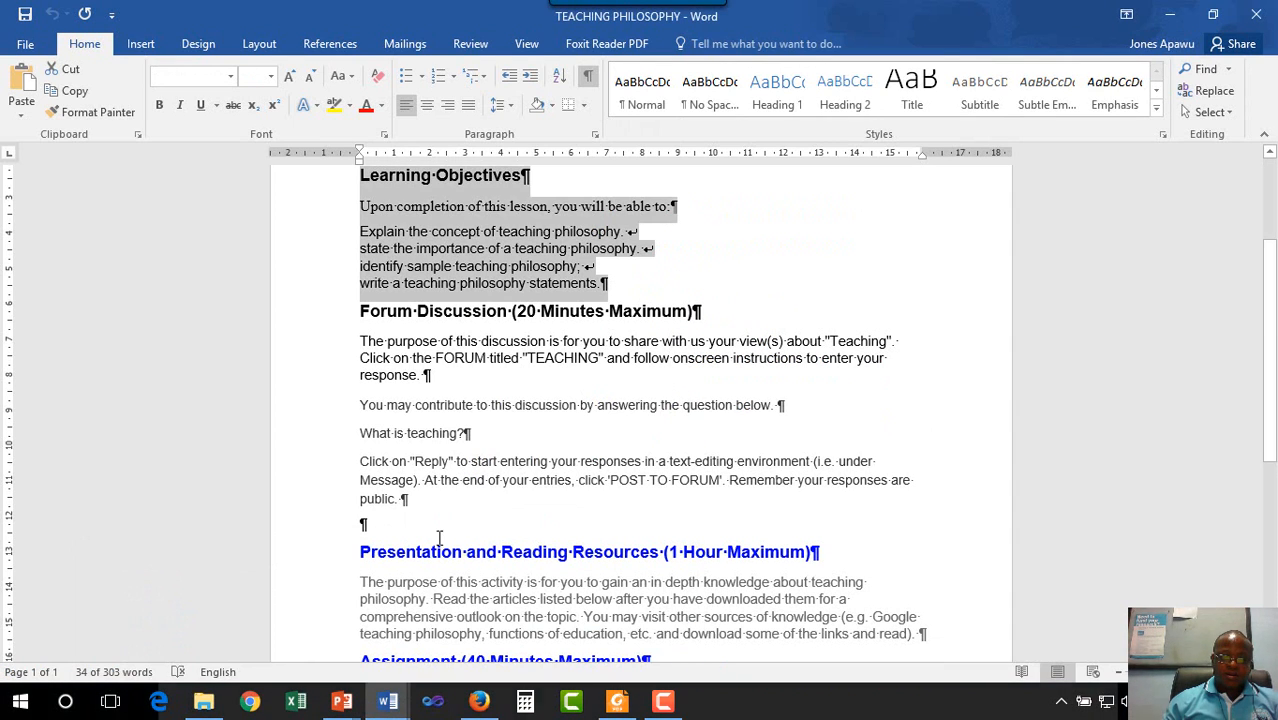
{"action": "left_click", "coordinate": [482, 358]}
{"action": "left_click_drag", "start_coordinate": [446, 376], "coordinate": [364, 325]}
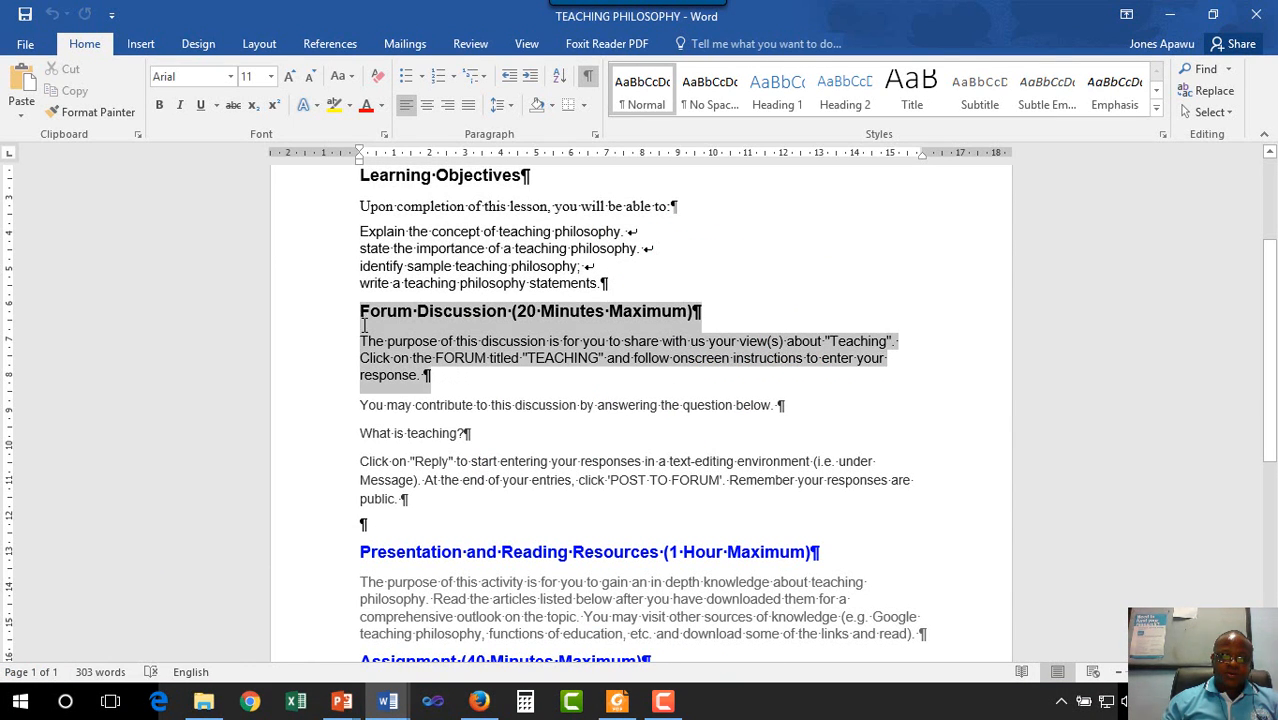
{"action": "right_click", "coordinate": [538, 341]}
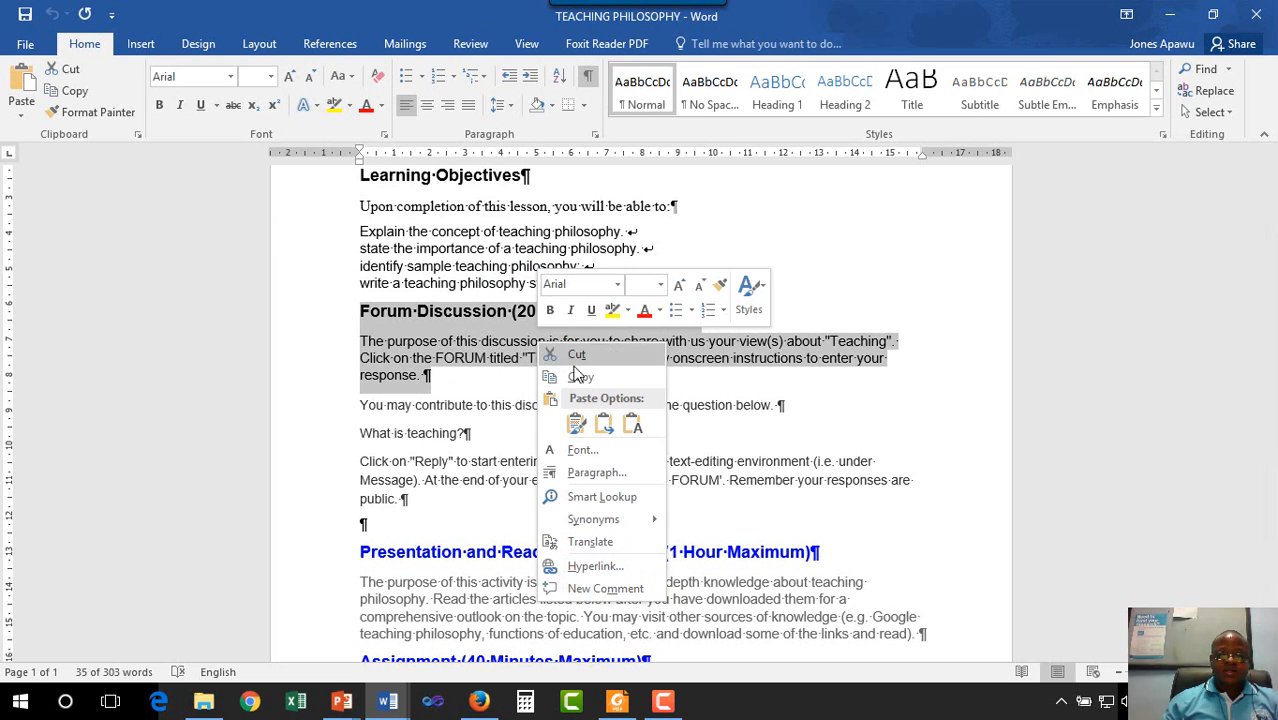
{"action": "left_click", "coordinate": [580, 376]}
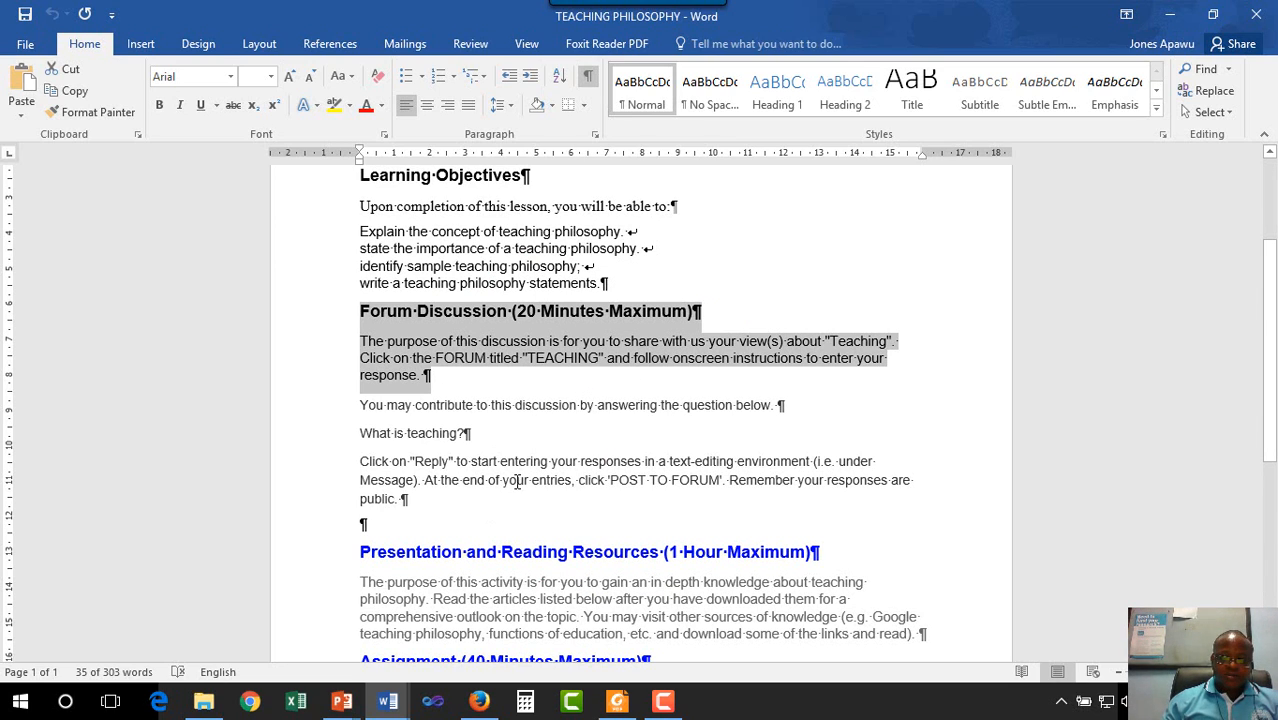
Step: Switch back to Firefox and paste the copied Forum Discussion text as the new label's text
{"action": "mouse_move", "coordinate": [477, 706]}
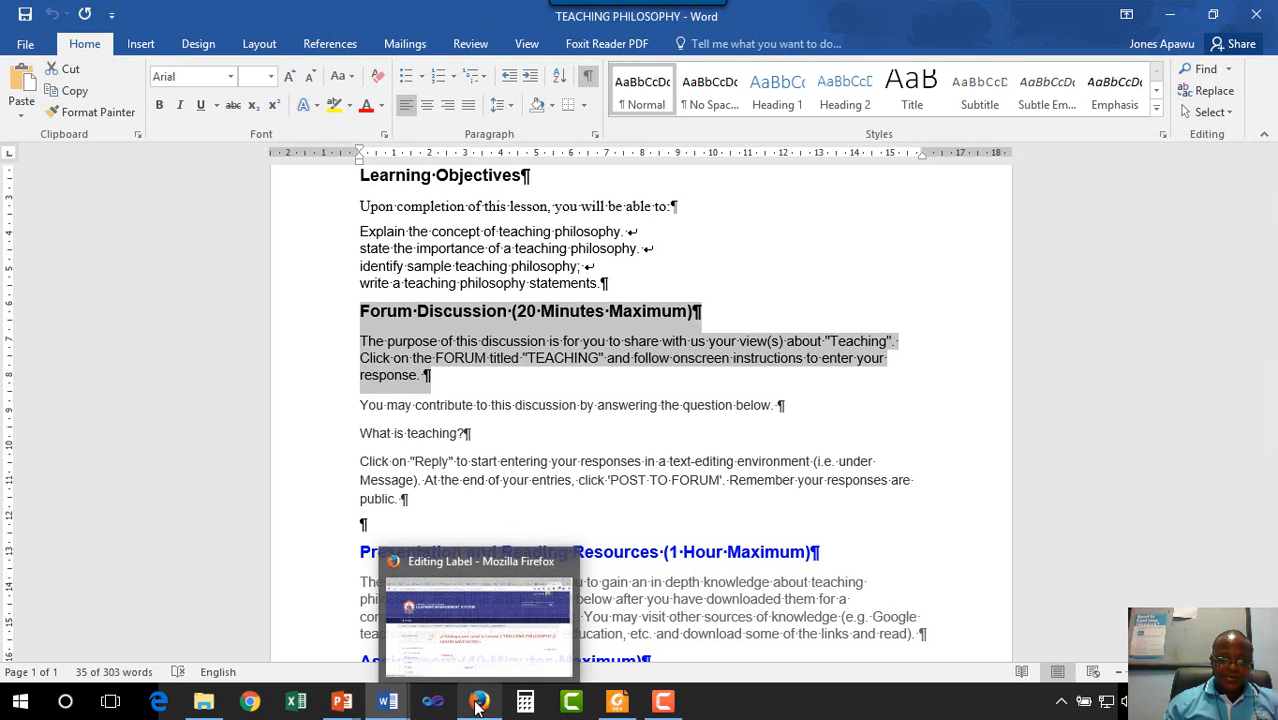
{"action": "left_click", "coordinate": [487, 655]}
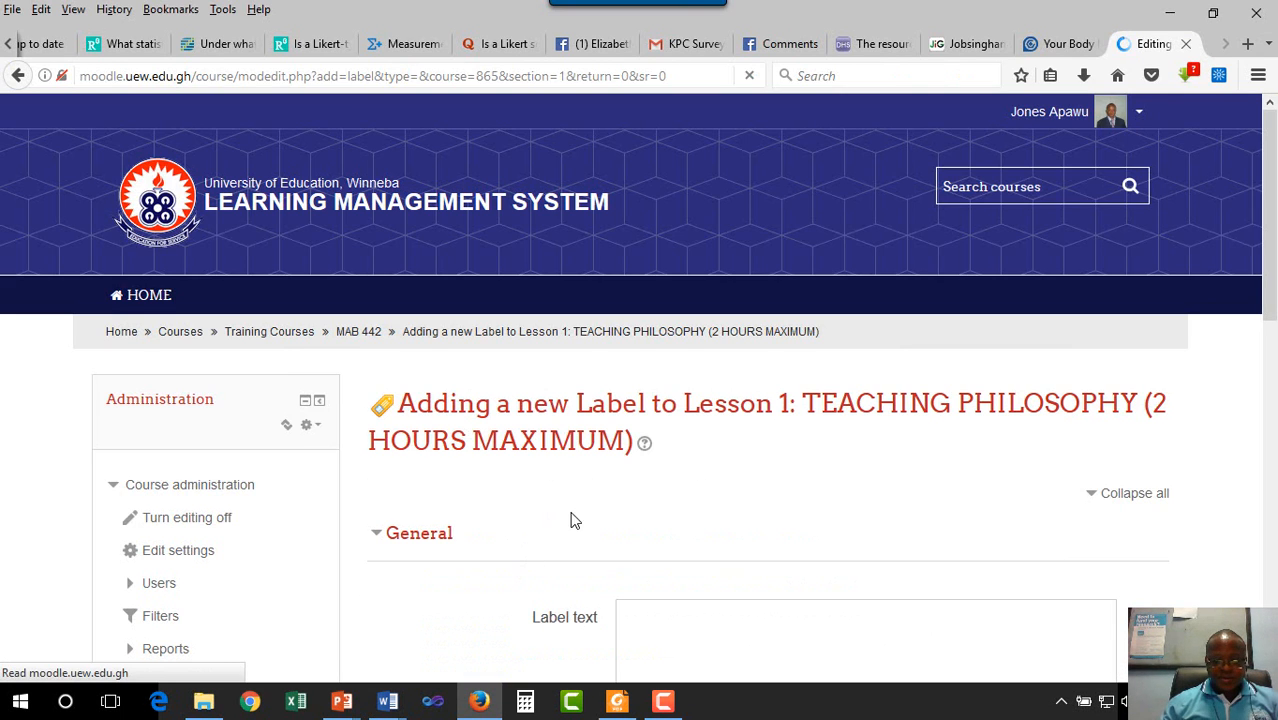
{"action": "scroll", "coordinate": [610, 525], "scroll_direction": "down", "scroll_amount": 2}
{"action": "scroll", "coordinate": [688, 499], "scroll_direction": "down", "scroll_amount": 1}
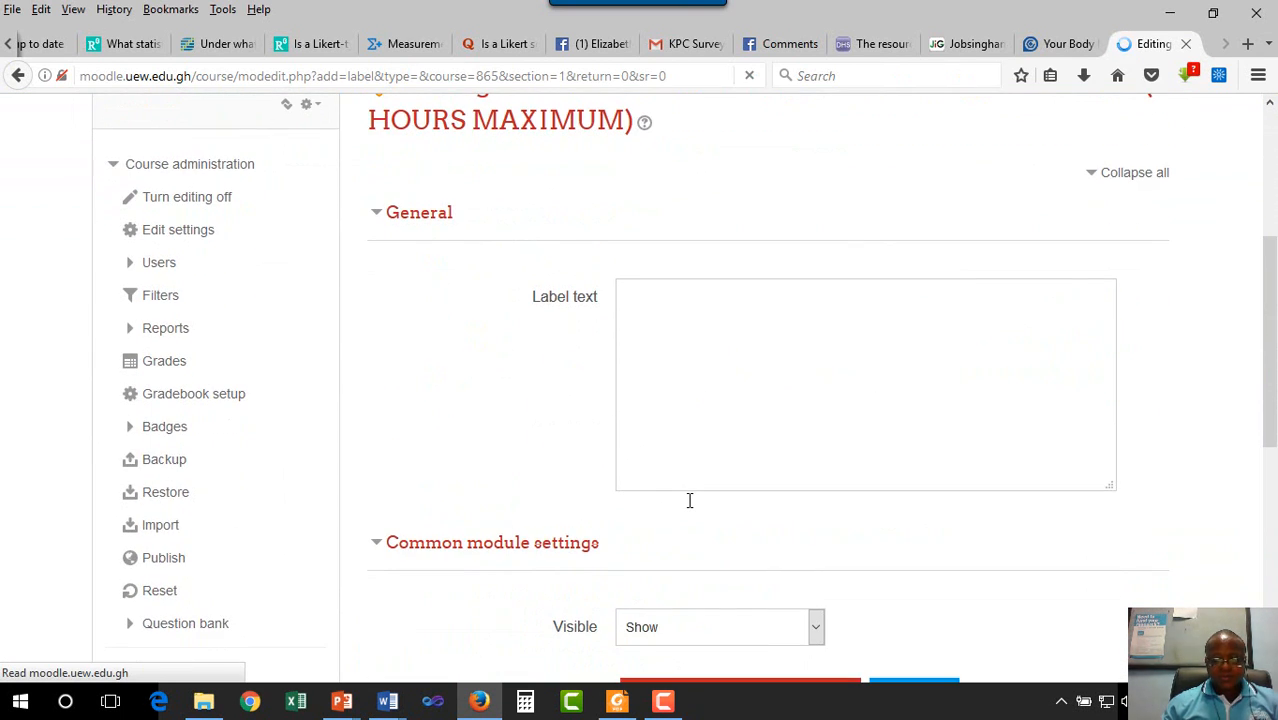
{"action": "left_click", "coordinate": [659, 331]}
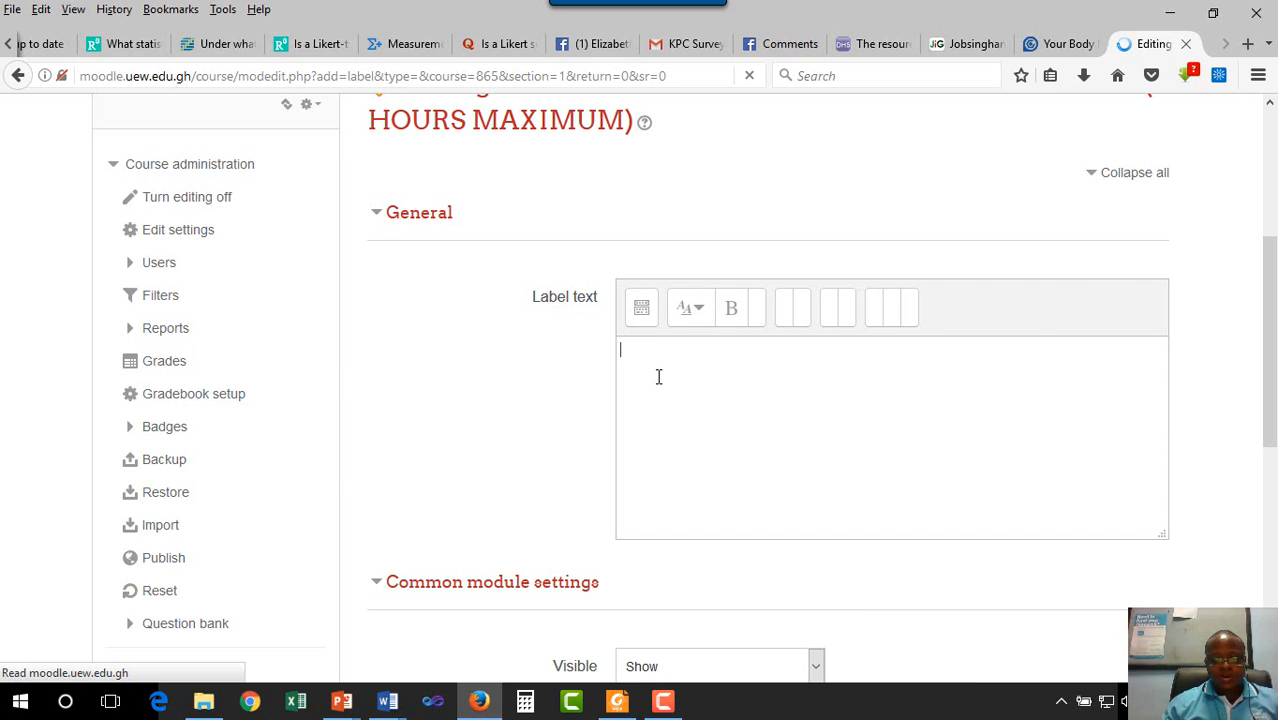
{"action": "key", "text": "ctrl+v"}
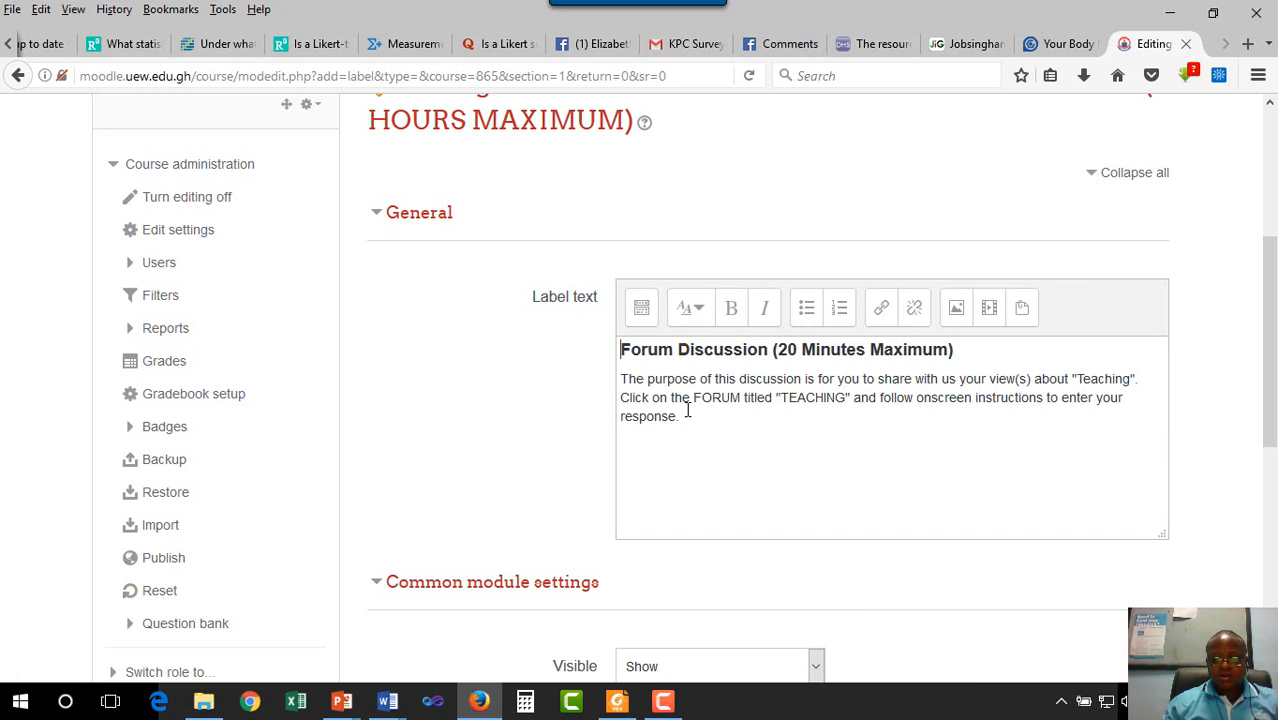
Step: Expand the label editor's formatting tools and clear all formatting from the pasted text
{"action": "left_click_drag", "start_coordinate": [702, 422], "coordinate": [621, 349]}
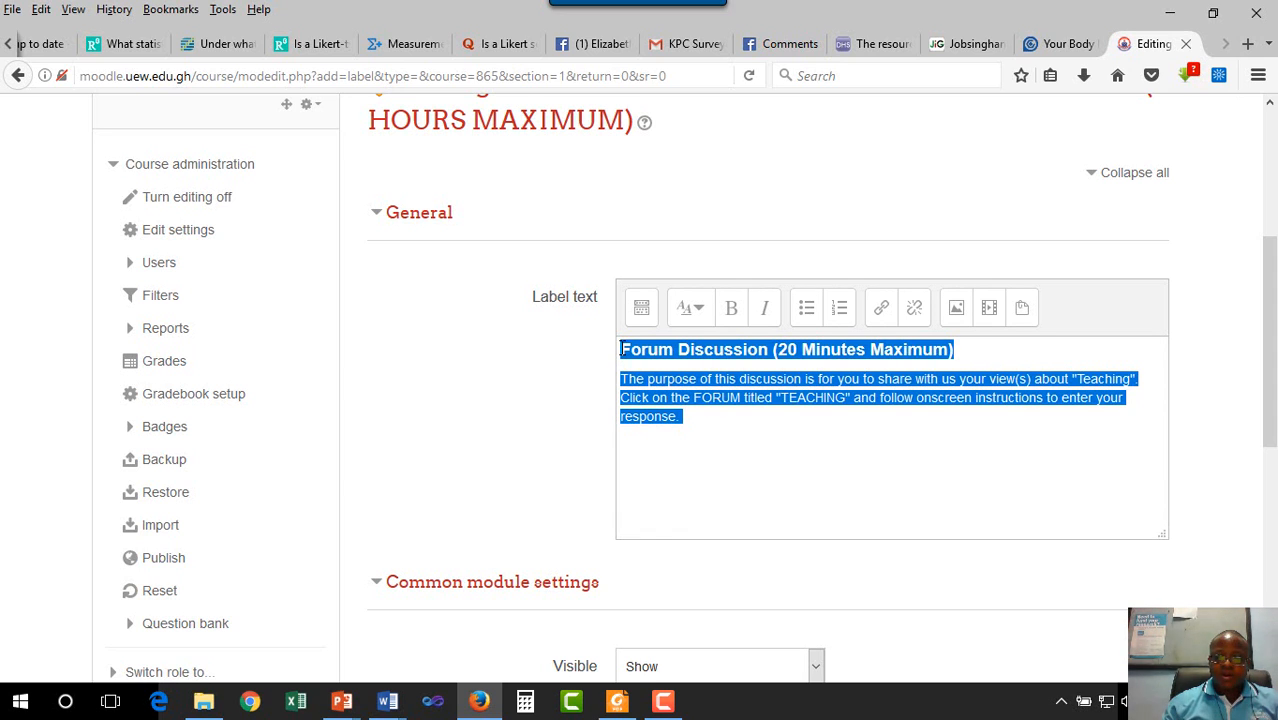
{"action": "left_click", "coordinate": [641, 307]}
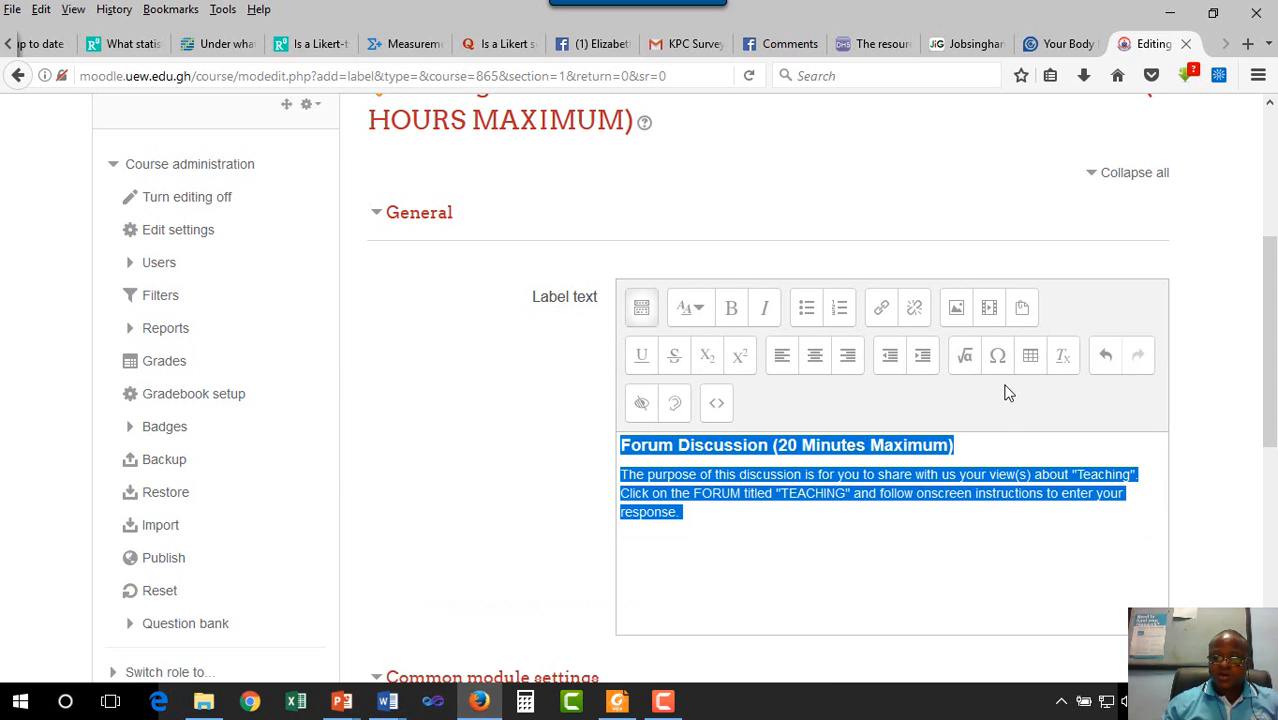
{"action": "left_click", "coordinate": [1062, 359]}
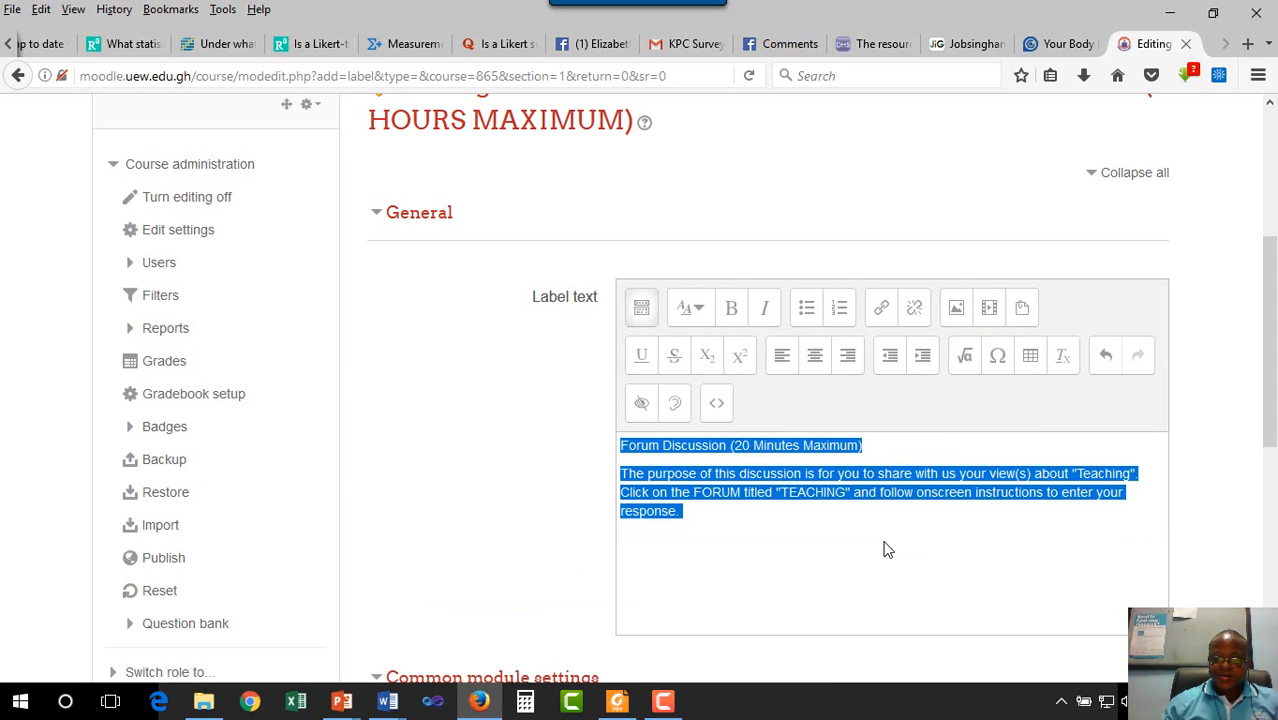
{"action": "left_click", "coordinate": [852, 520]}
Step: Format the "Forum Discussion (20 Minutes Maximum)" line as Heading (medium) and make it bold
{"action": "left_click_drag", "start_coordinate": [872, 446], "coordinate": [615, 447]}
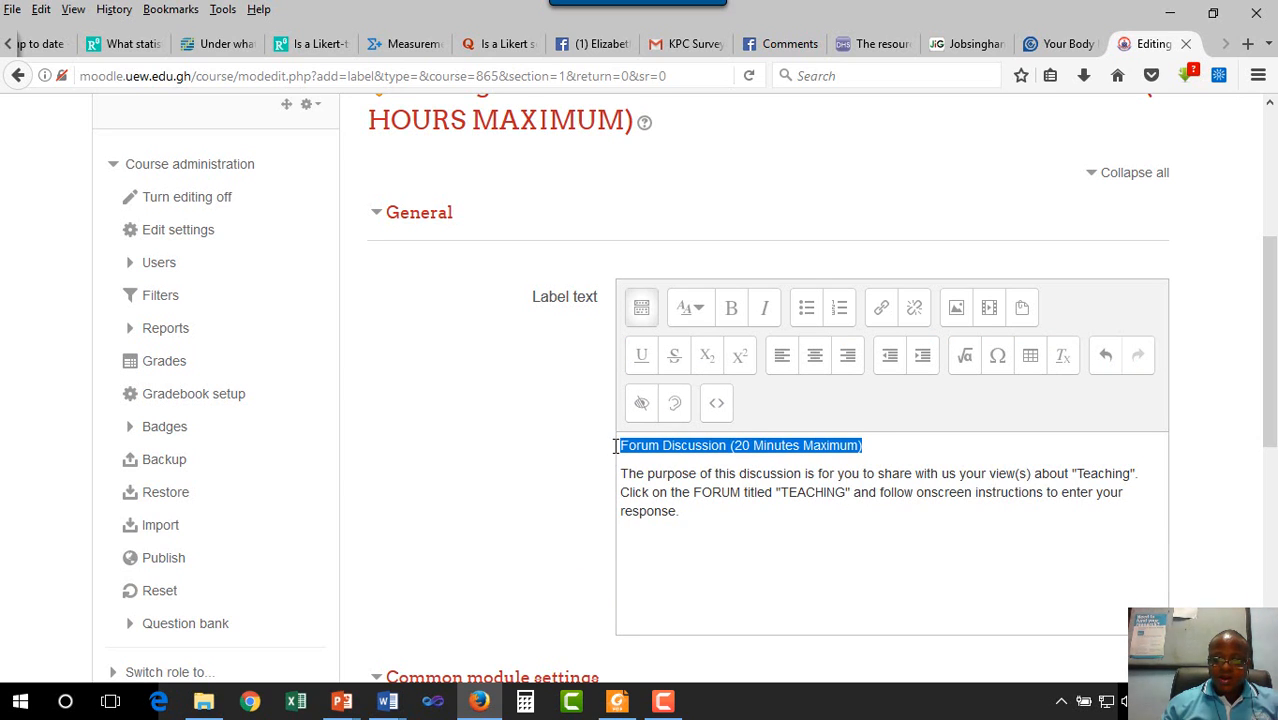
{"action": "left_click", "coordinate": [697, 316]}
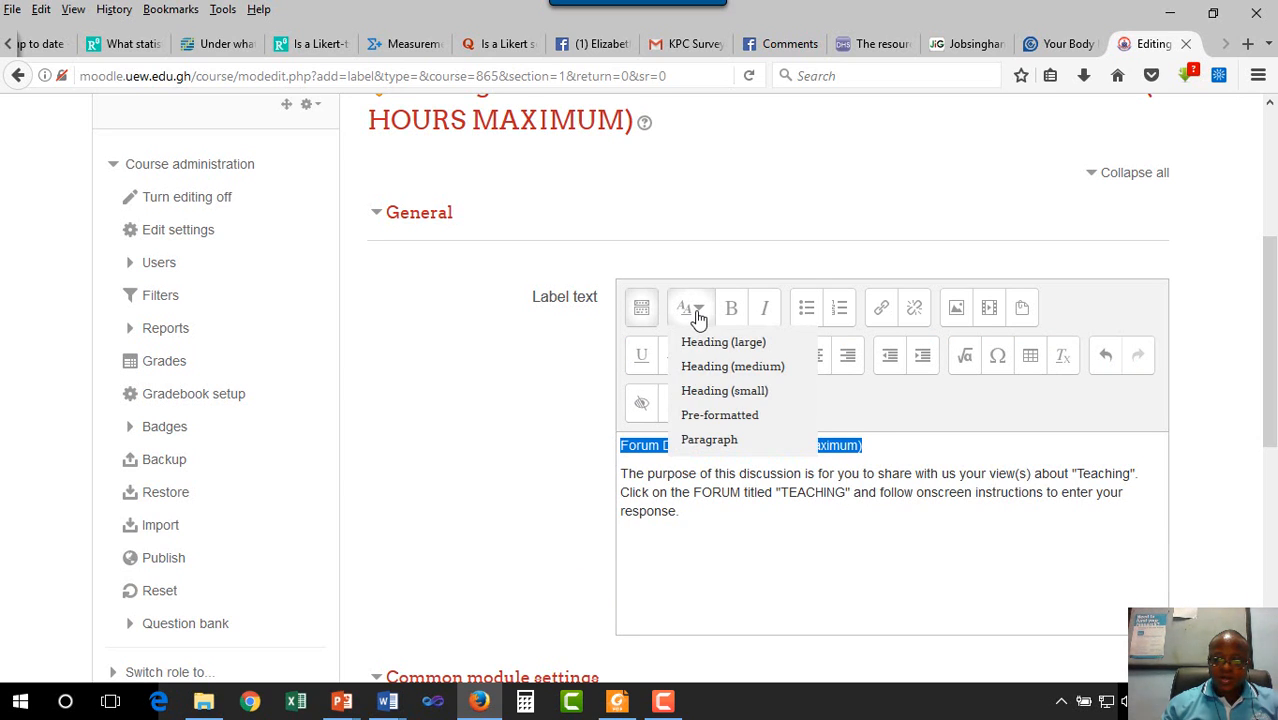
{"action": "left_click", "coordinate": [725, 366]}
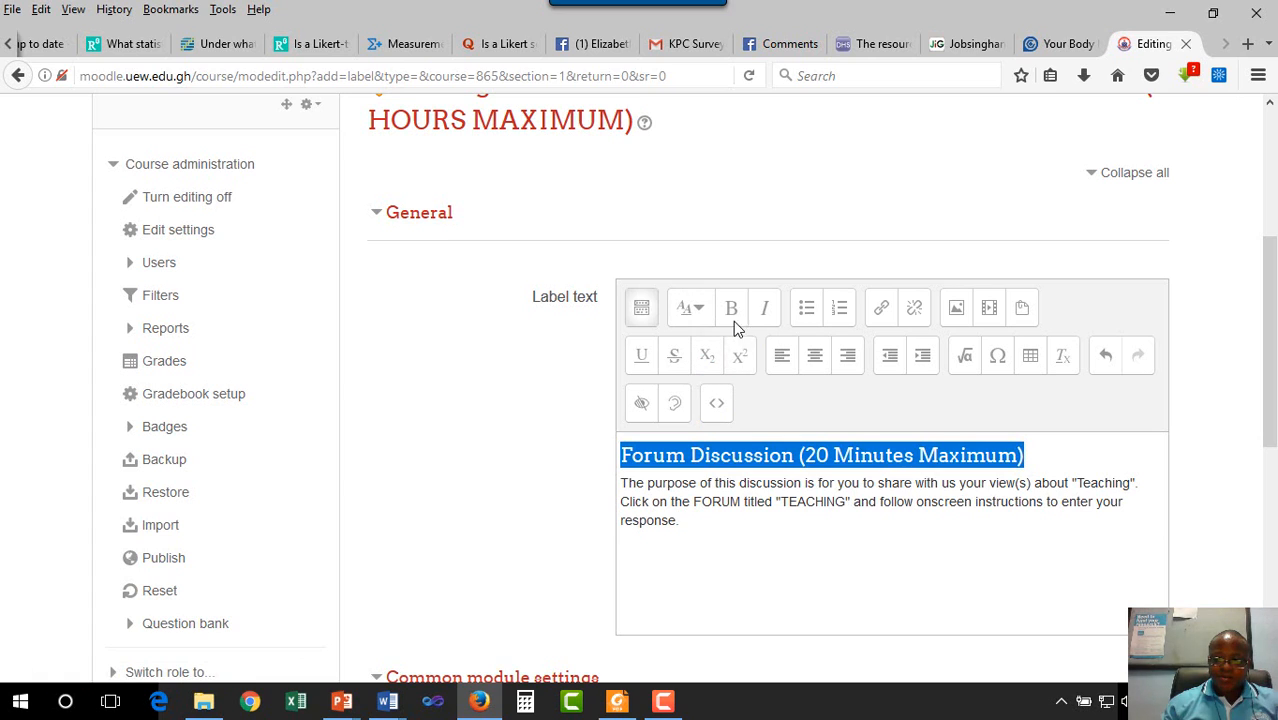
{"action": "left_click", "coordinate": [735, 327]}
{"action": "left_click", "coordinate": [777, 486]}
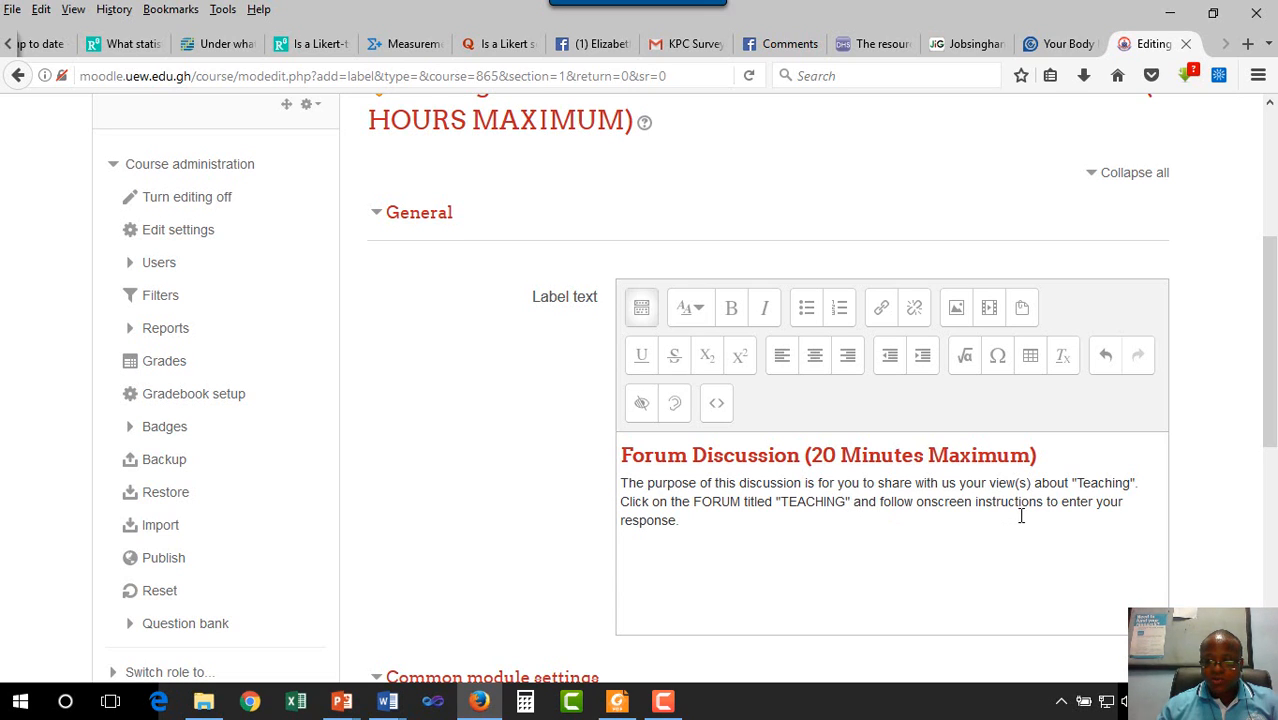
Step: Copy the word "TEACHING" from the label text, then save the label and return to the course
{"action": "double_click", "coordinate": [814, 505]}
{"action": "right_click", "coordinate": [801, 505]}
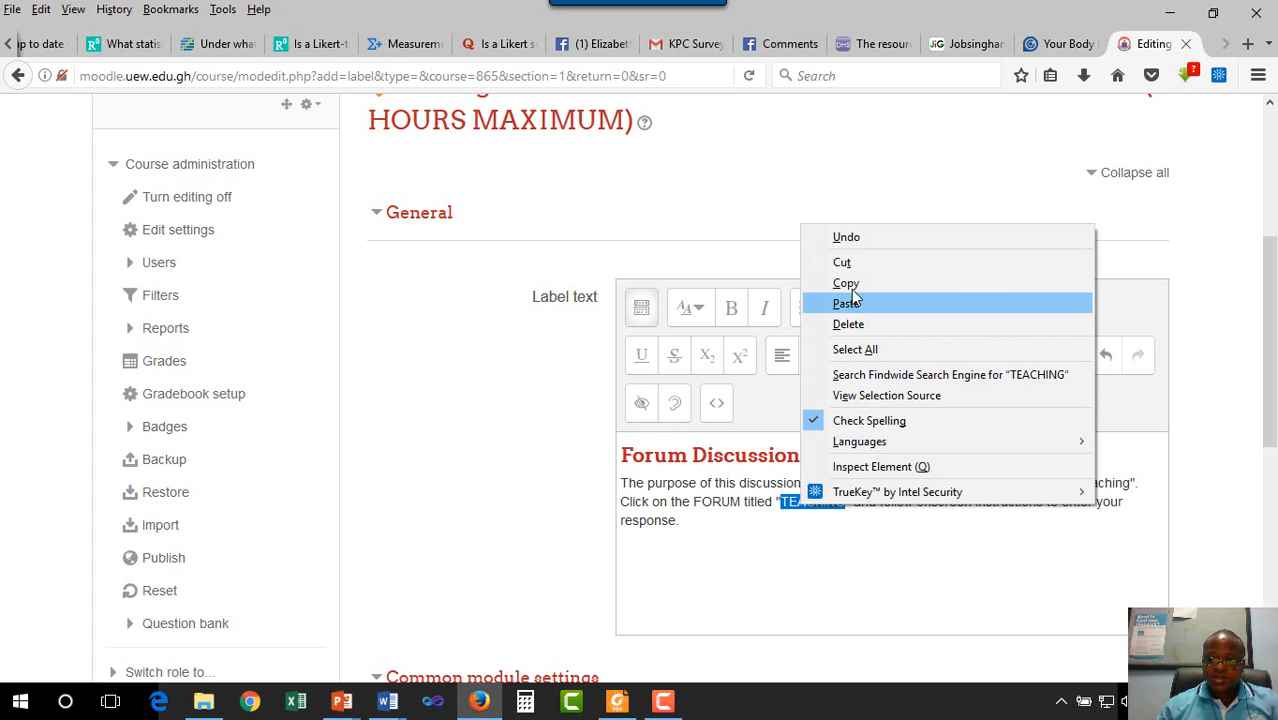
{"action": "left_click", "coordinate": [848, 286]}
{"action": "scroll", "coordinate": [700, 540], "scroll_direction": "down", "scroll_amount": 3}
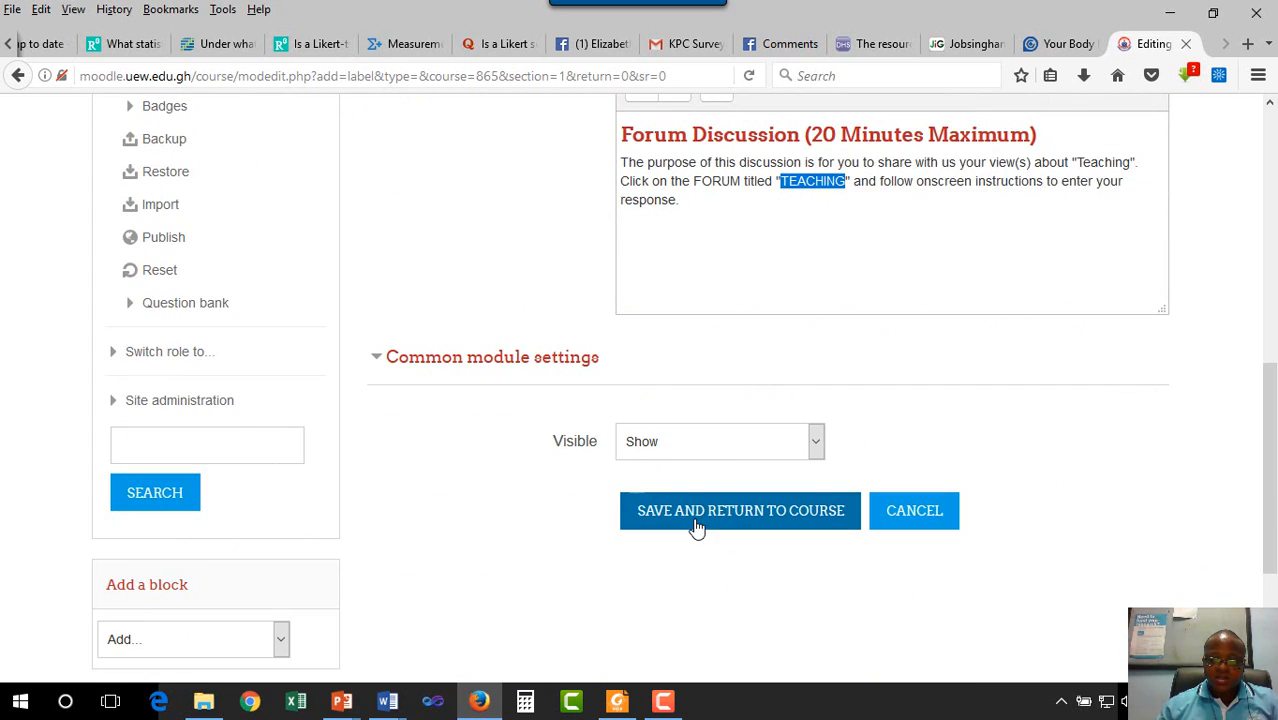
{"action": "left_click", "coordinate": [697, 512]}
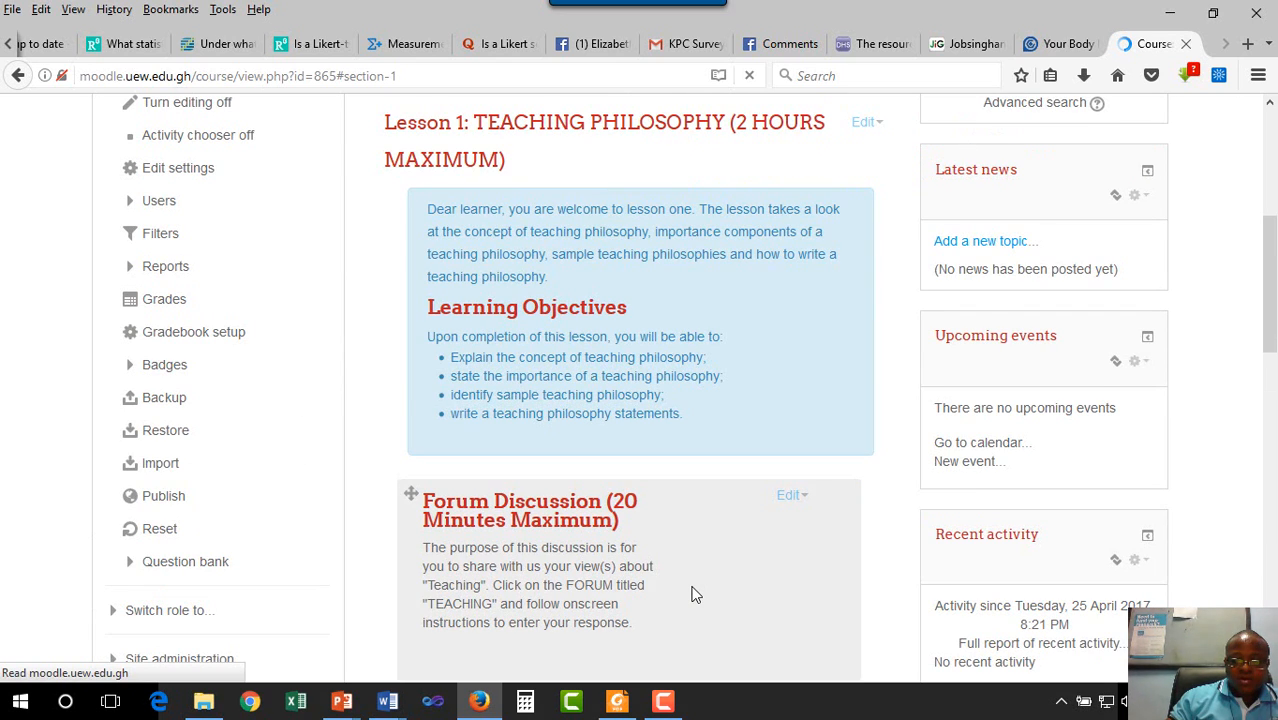
Step: Add a Forum activity to Lesson 1 below the Forum Discussion label and name it "TEACHING"
{"action": "scroll", "coordinate": [695, 595], "scroll_direction": "down", "scroll_amount": 3}
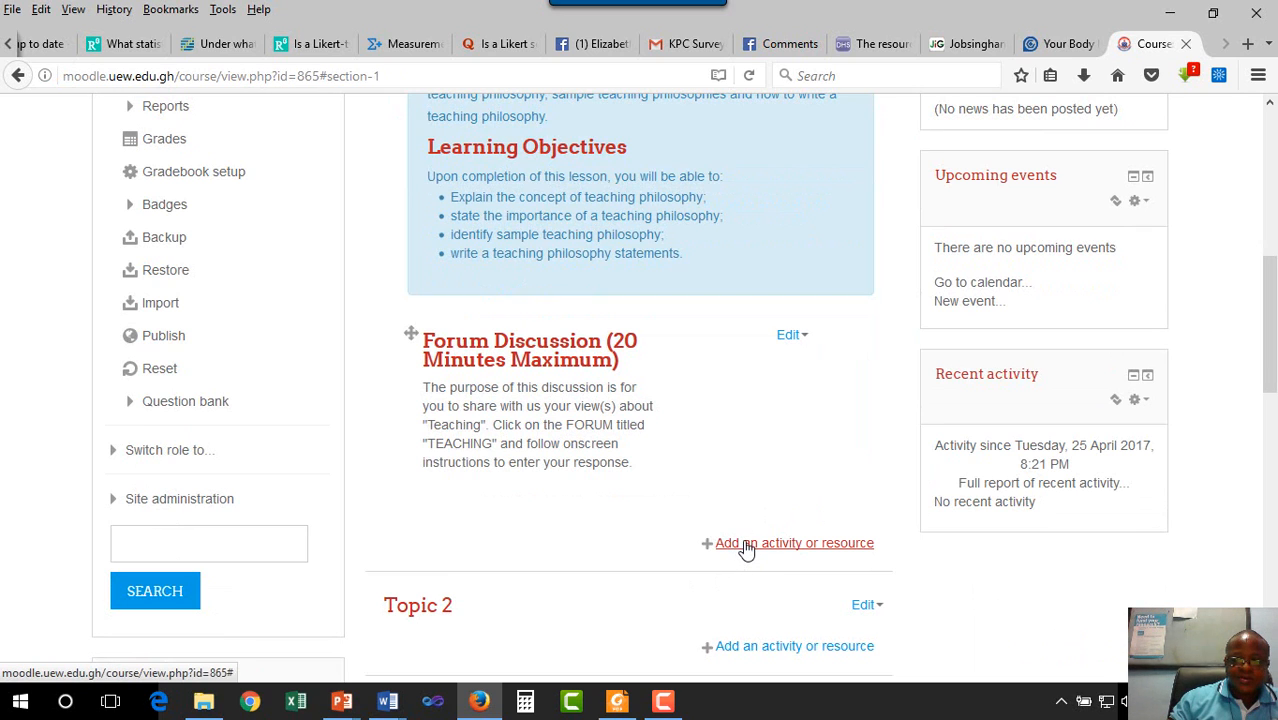
{"action": "left_click", "coordinate": [746, 545]}
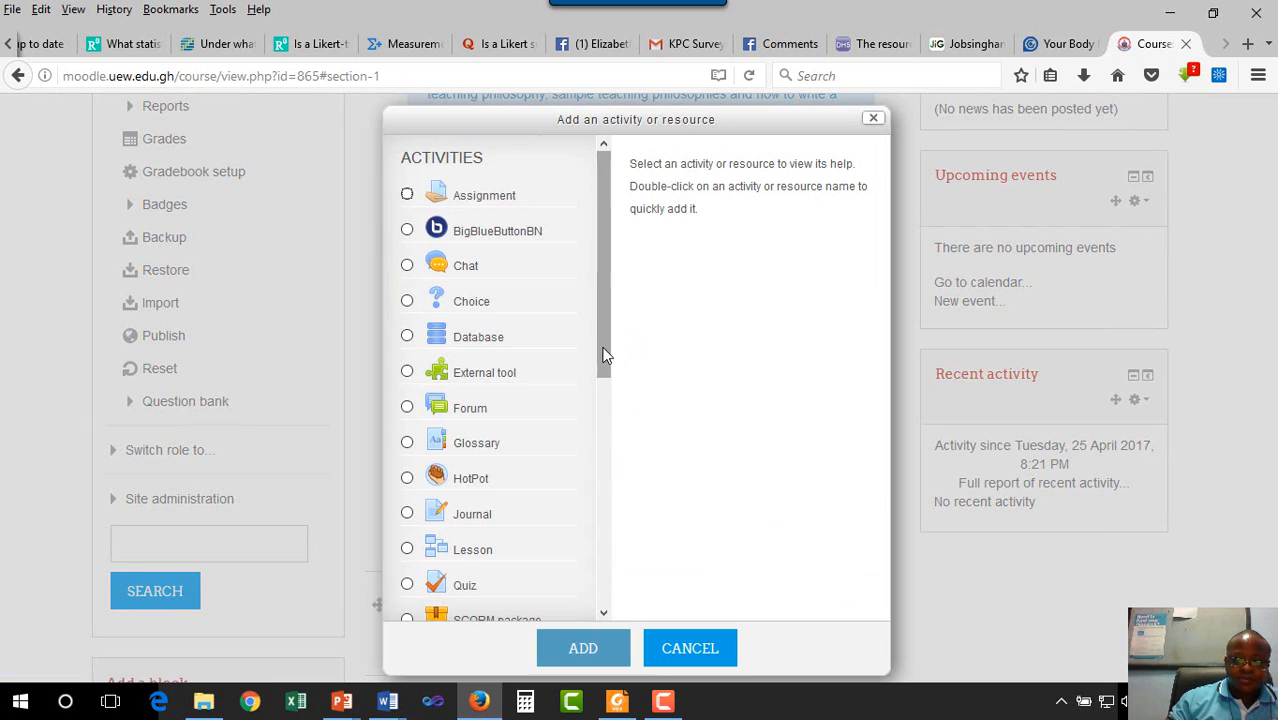
{"action": "left_click", "coordinate": [408, 409]}
{"action": "left_click", "coordinate": [583, 647]}
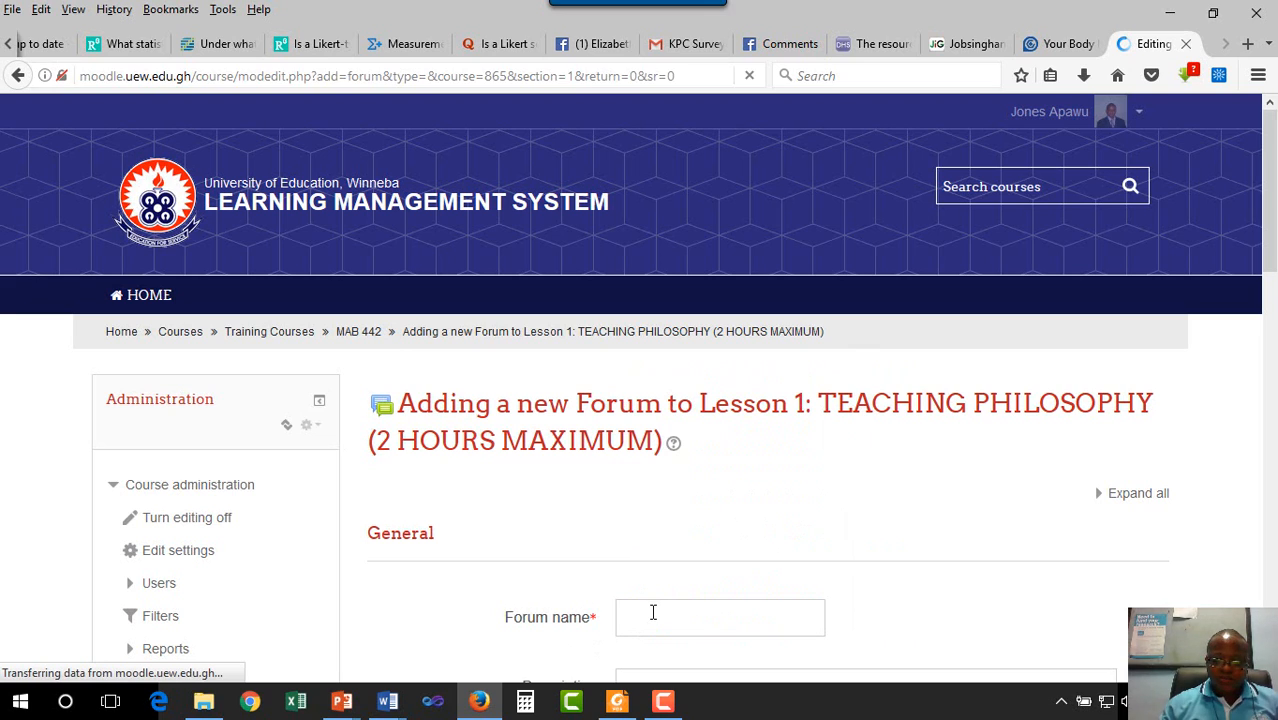
{"action": "left_click", "coordinate": [653, 612]}
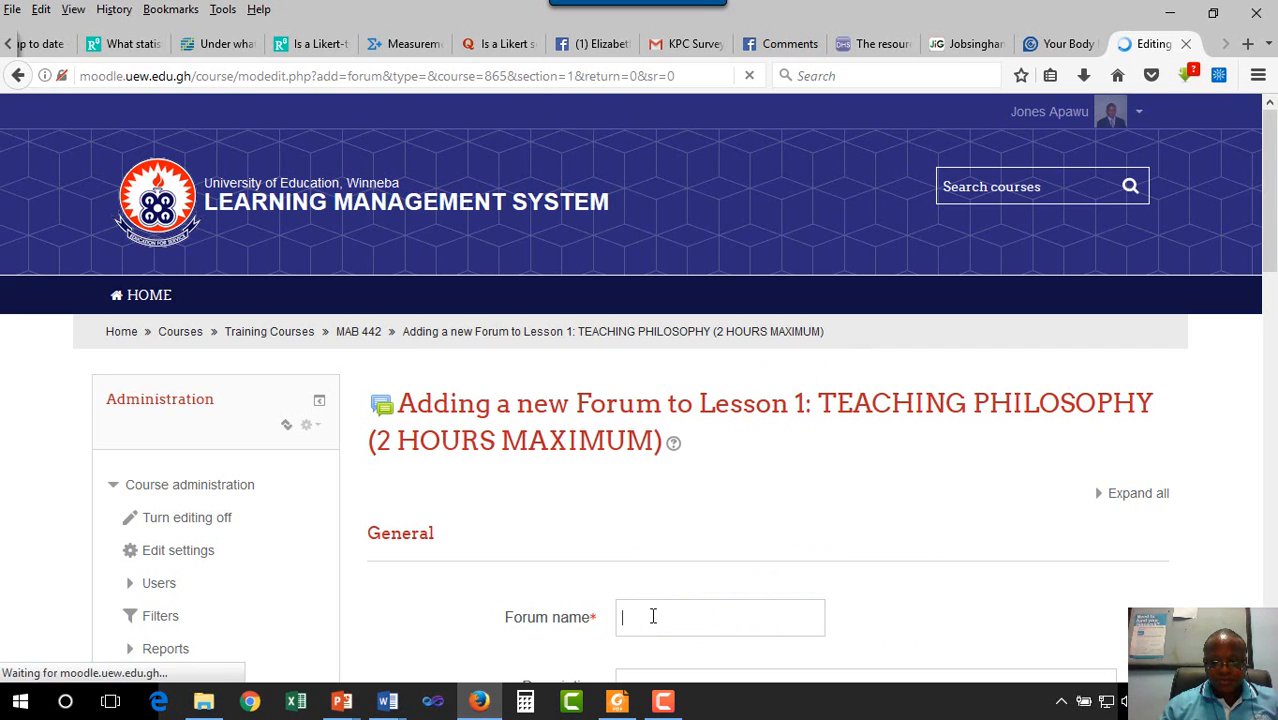
{"action": "type", "text": "TEACHING"}
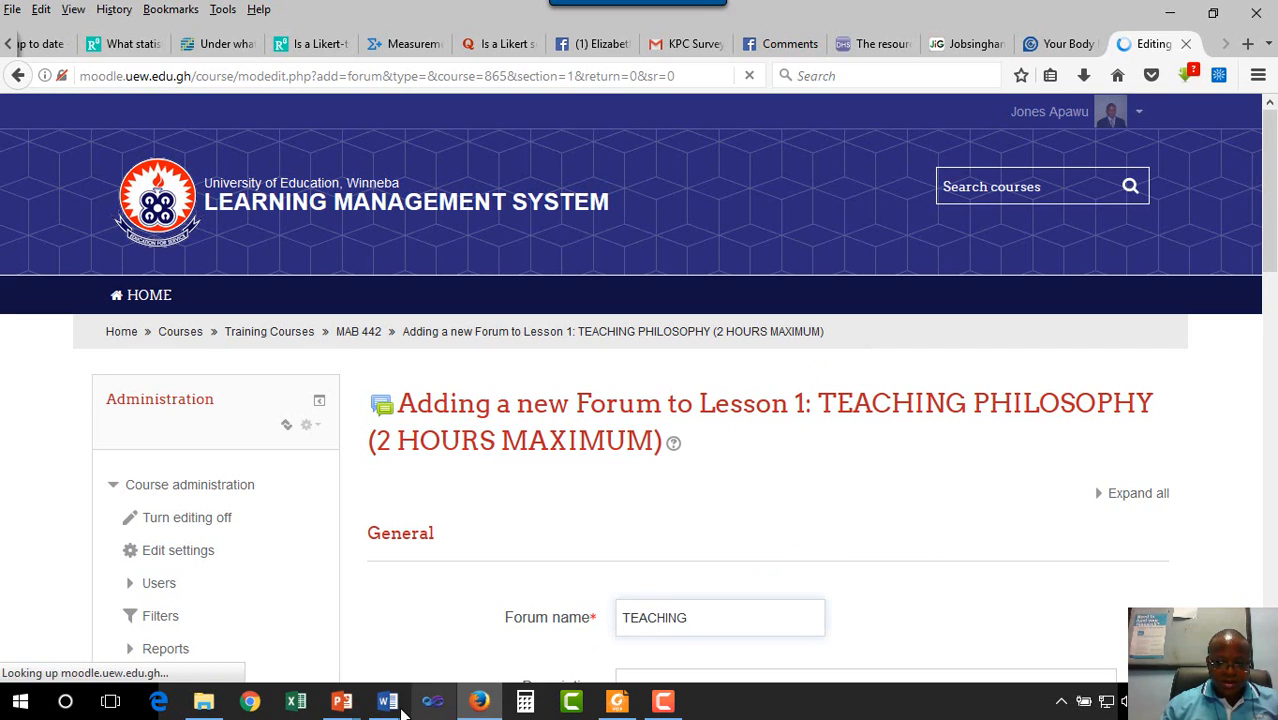
Step: Switch to the Word document and copy the three paragraphs from "You may contribute to this discussion" through "Remember your responses are public."
{"action": "mouse_move", "coordinate": [388, 700]}
{"action": "left_click", "coordinate": [416, 624]}
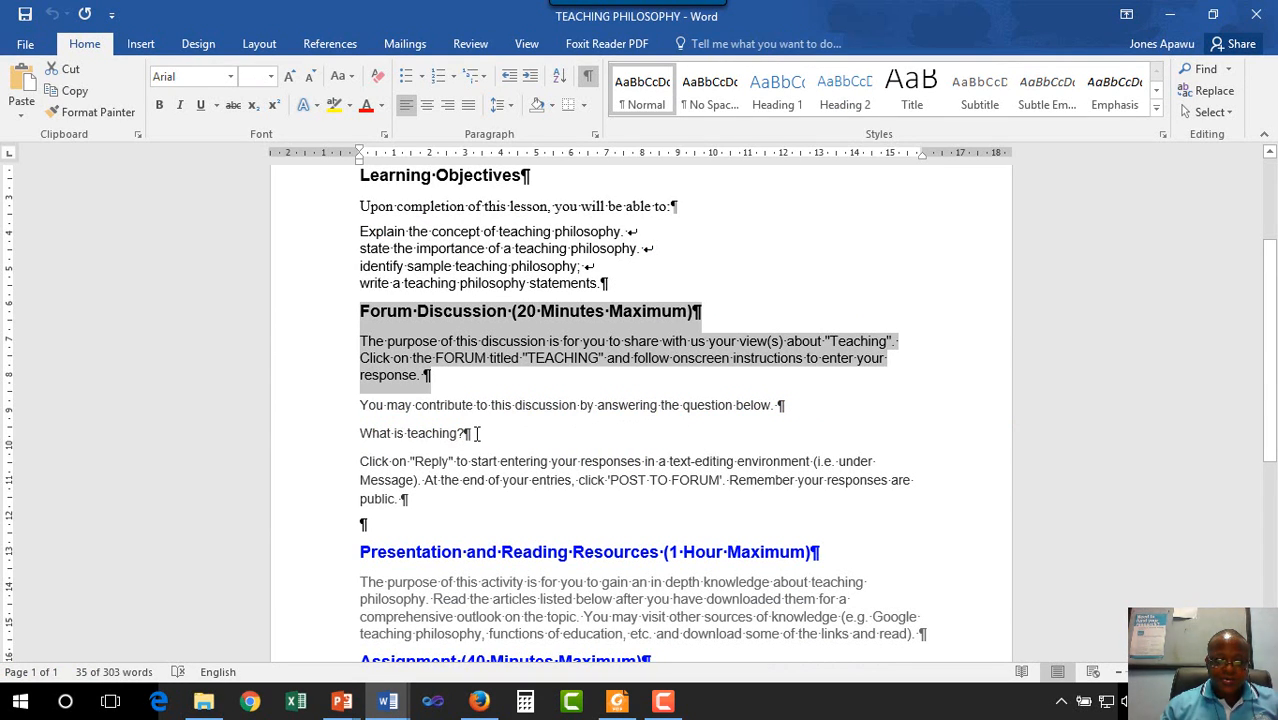
{"action": "left_click_drag", "start_coordinate": [472, 433], "coordinate": [363, 405]}
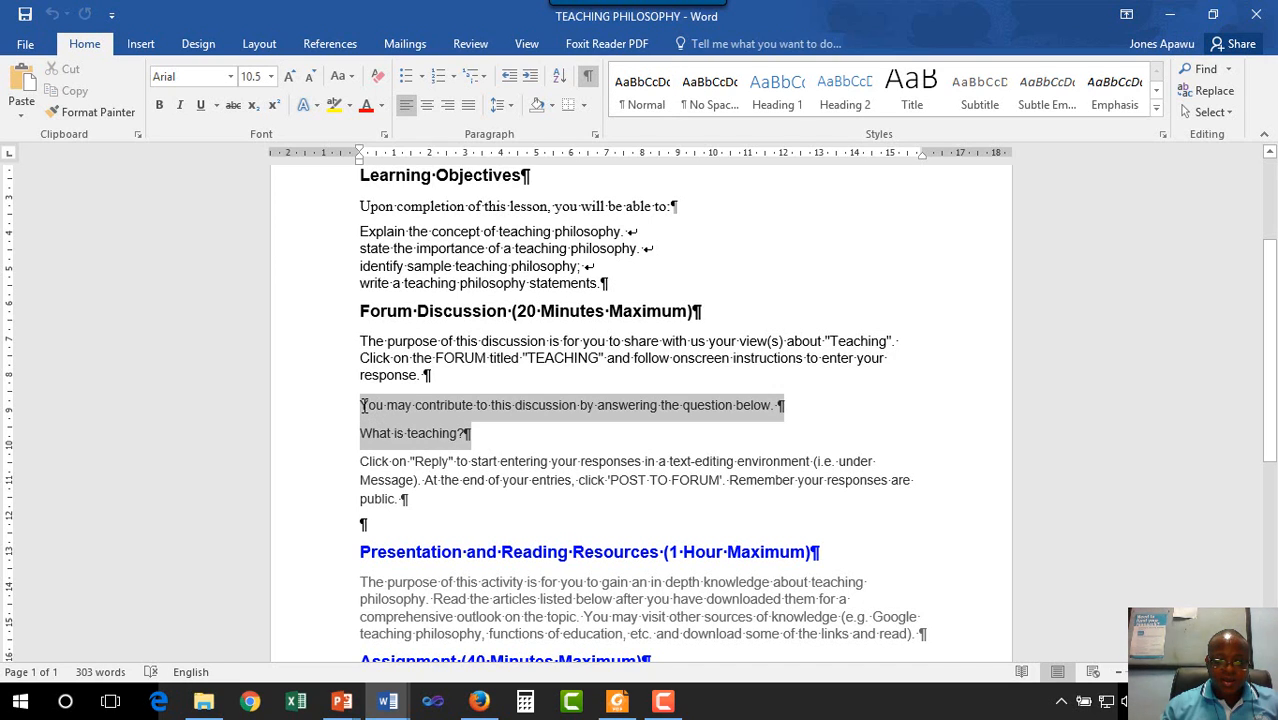
{"action": "right_click", "coordinate": [421, 414]}
{"action": "left_click", "coordinate": [462, 444]}
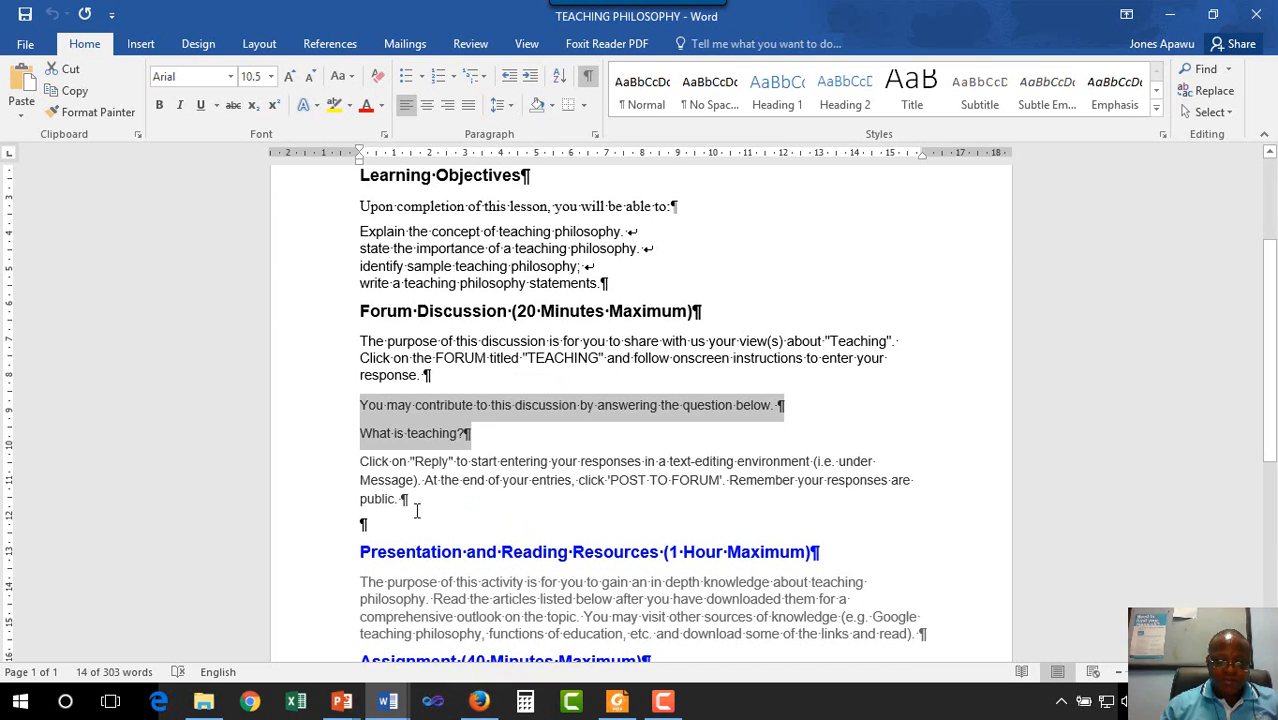
{"action": "left_click_drag", "start_coordinate": [428, 500], "coordinate": [343, 402]}
{"action": "right_click", "coordinate": [403, 441]}
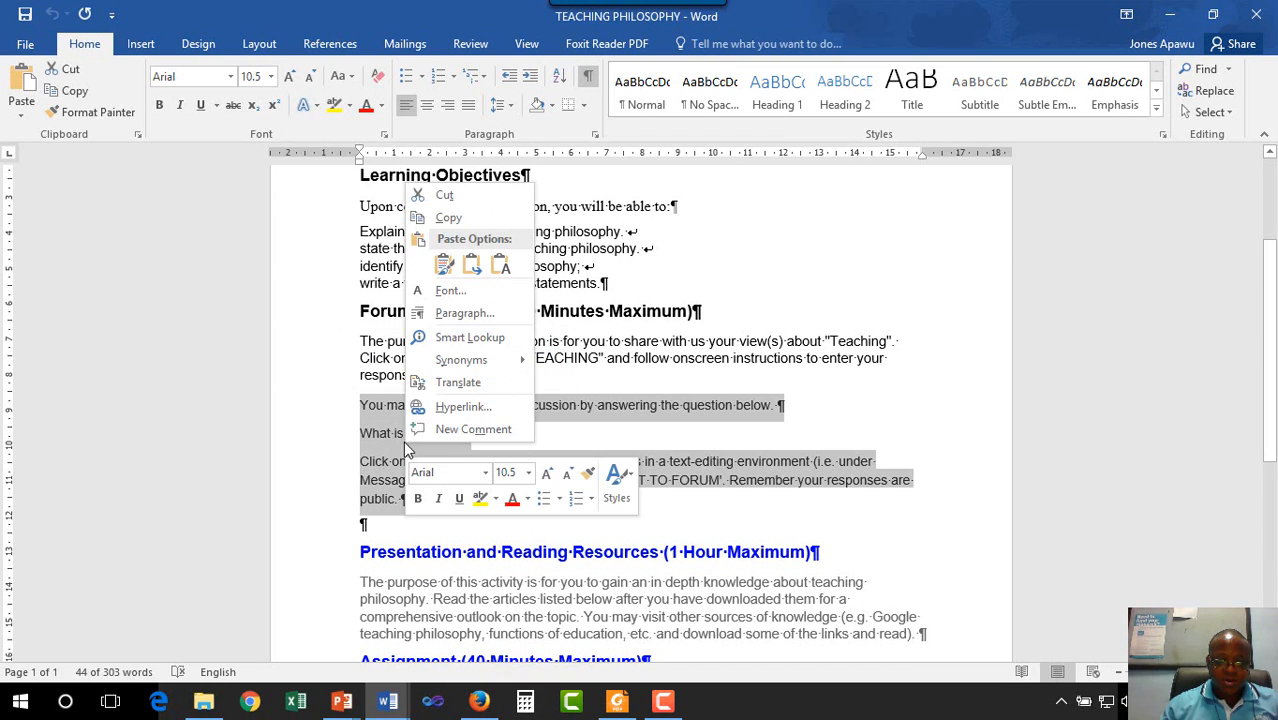
{"action": "left_click", "coordinate": [435, 214]}
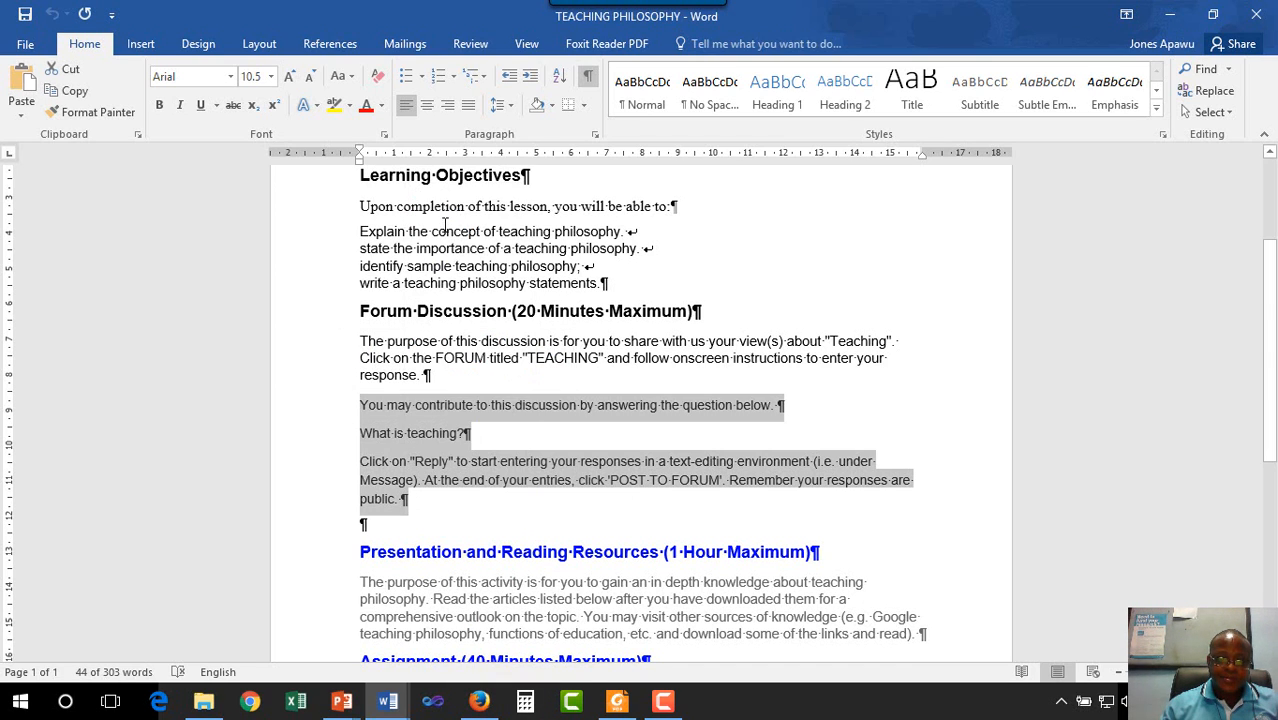
Step: Switch back to Firefox and paste the copied paragraphs into the TEACHING forum's description
{"action": "mouse_move", "coordinate": [488, 703]}
{"action": "left_click", "coordinate": [493, 645]}
{"action": "scroll", "coordinate": [638, 558], "scroll_direction": "down", "scroll_amount": 5}
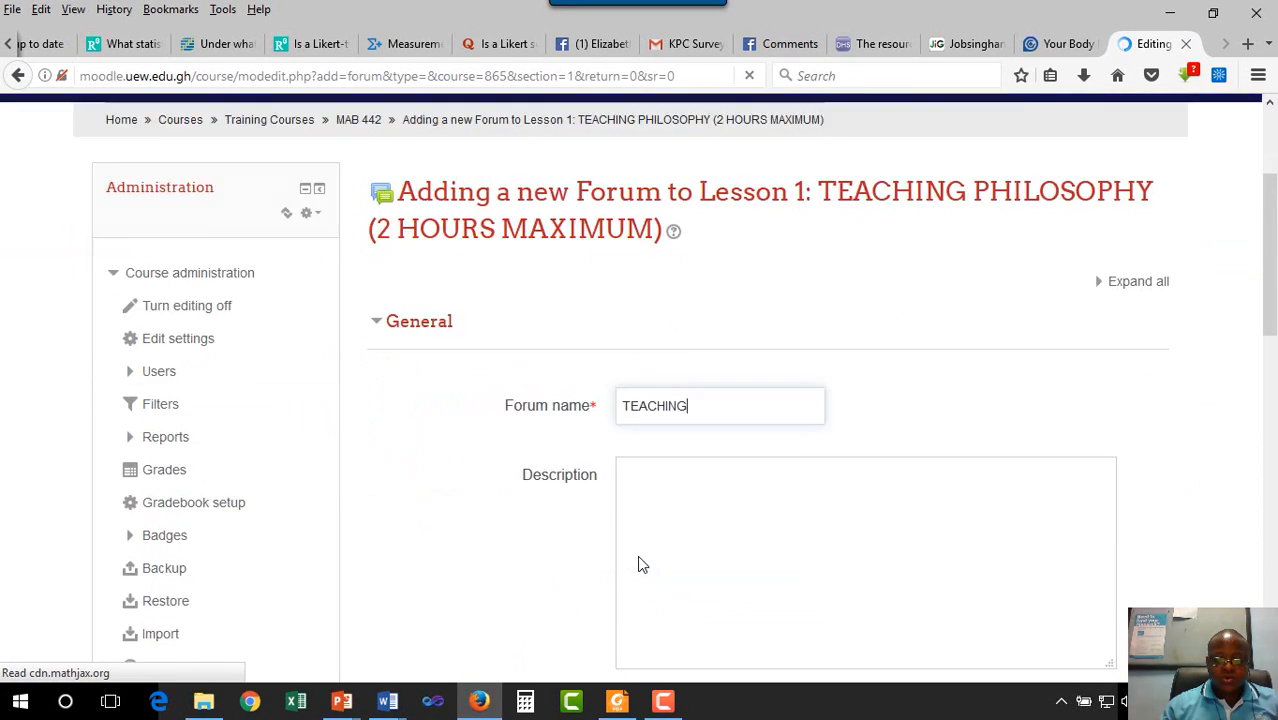
{"action": "left_click", "coordinate": [649, 280]}
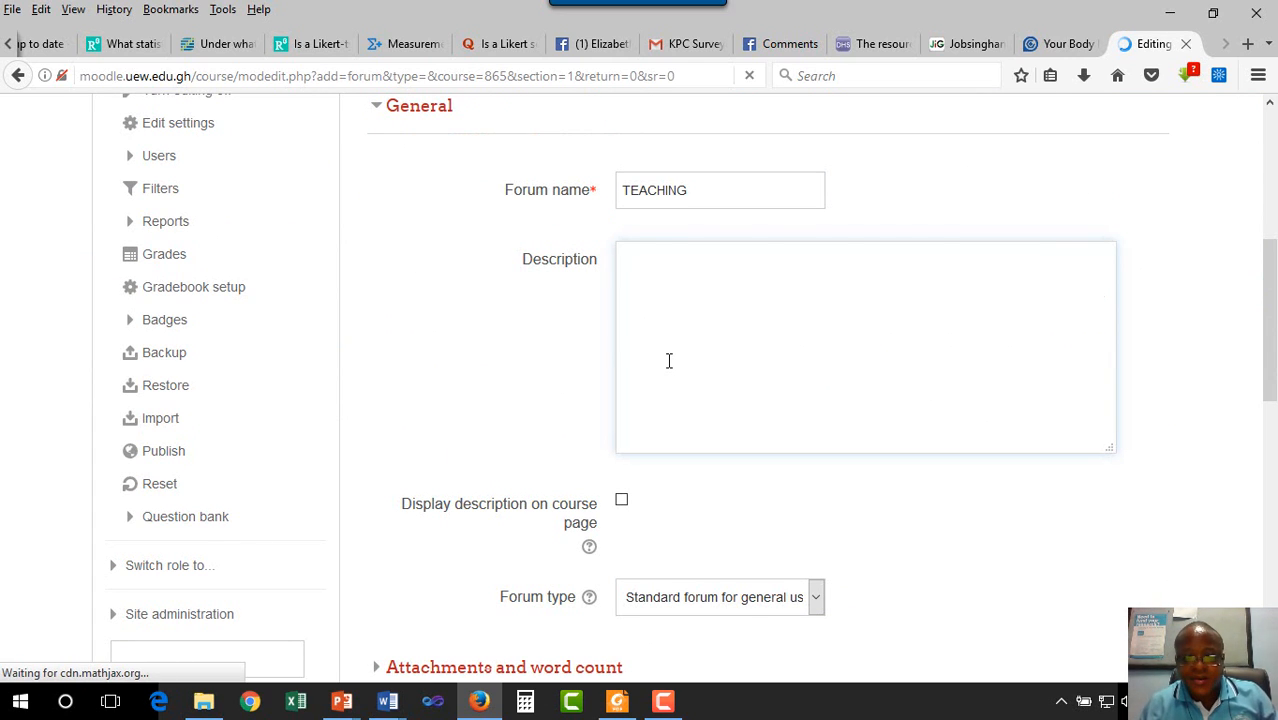
{"action": "key", "text": "ctrl+v"}
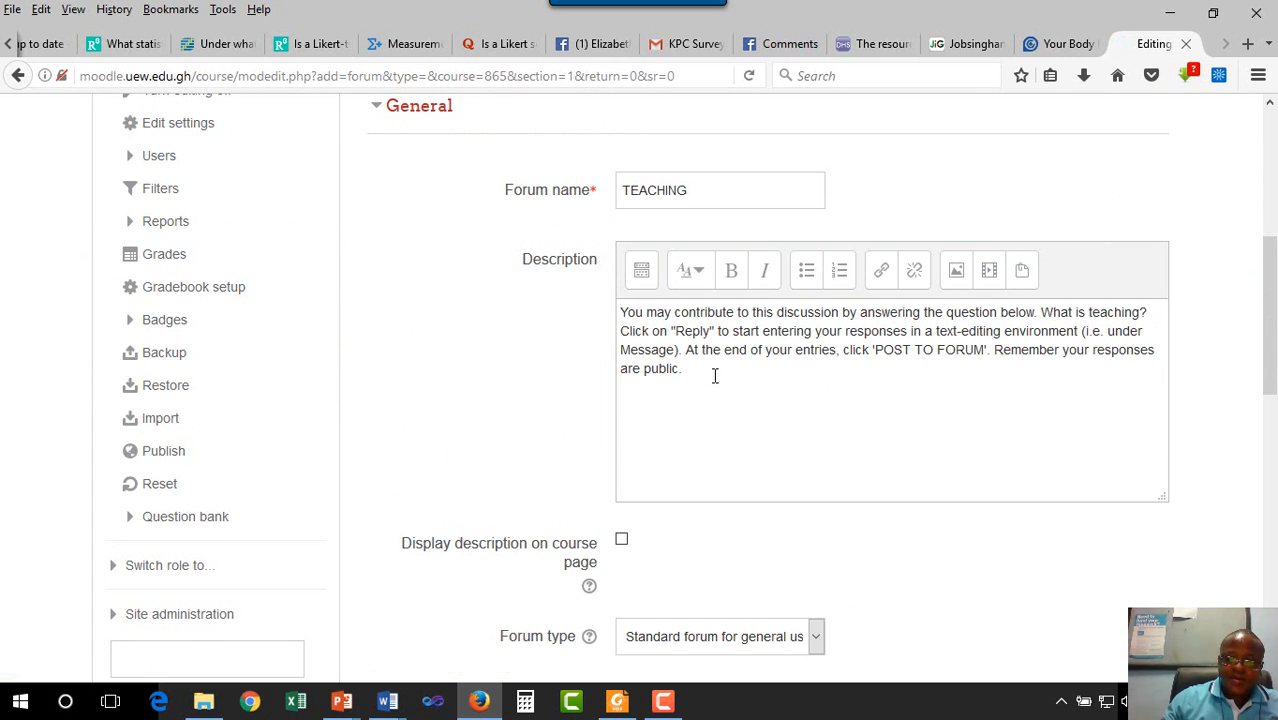
Step: Expand the description editor's formatting tools and clear the formatting from all of the pasted text
{"action": "key", "text": "ctrl+a"}
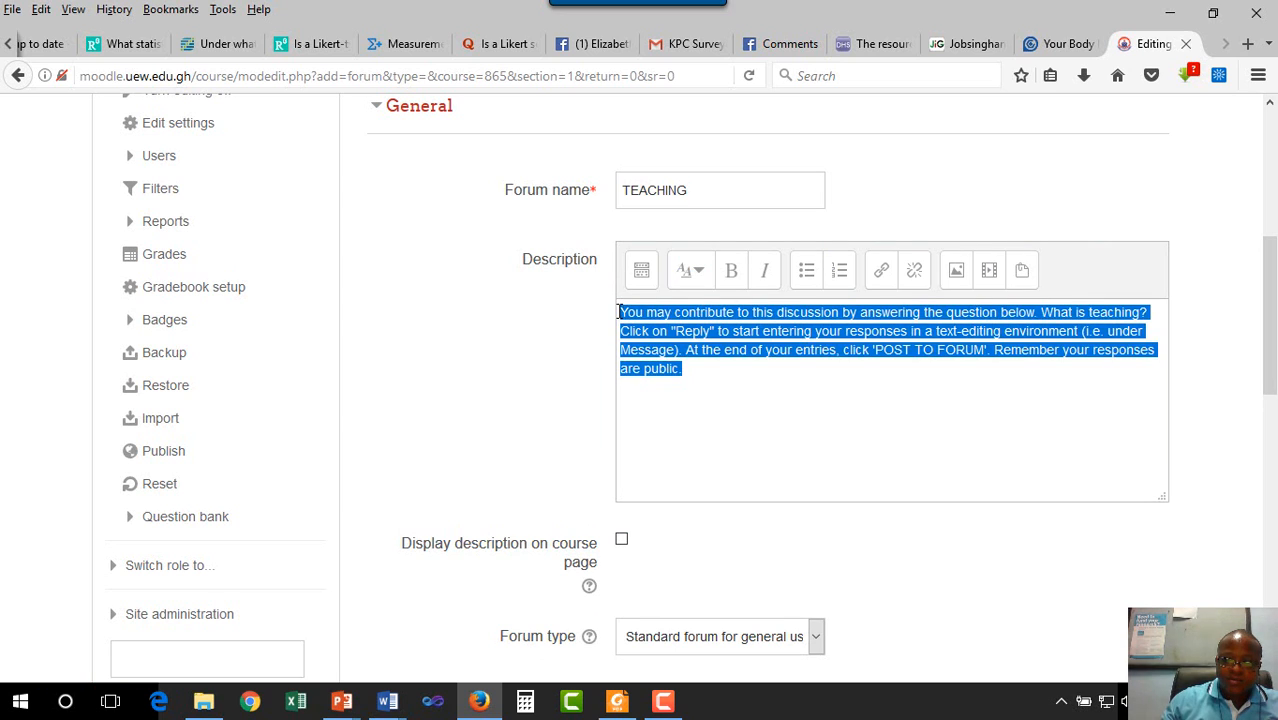
{"action": "left_click", "coordinate": [642, 272]}
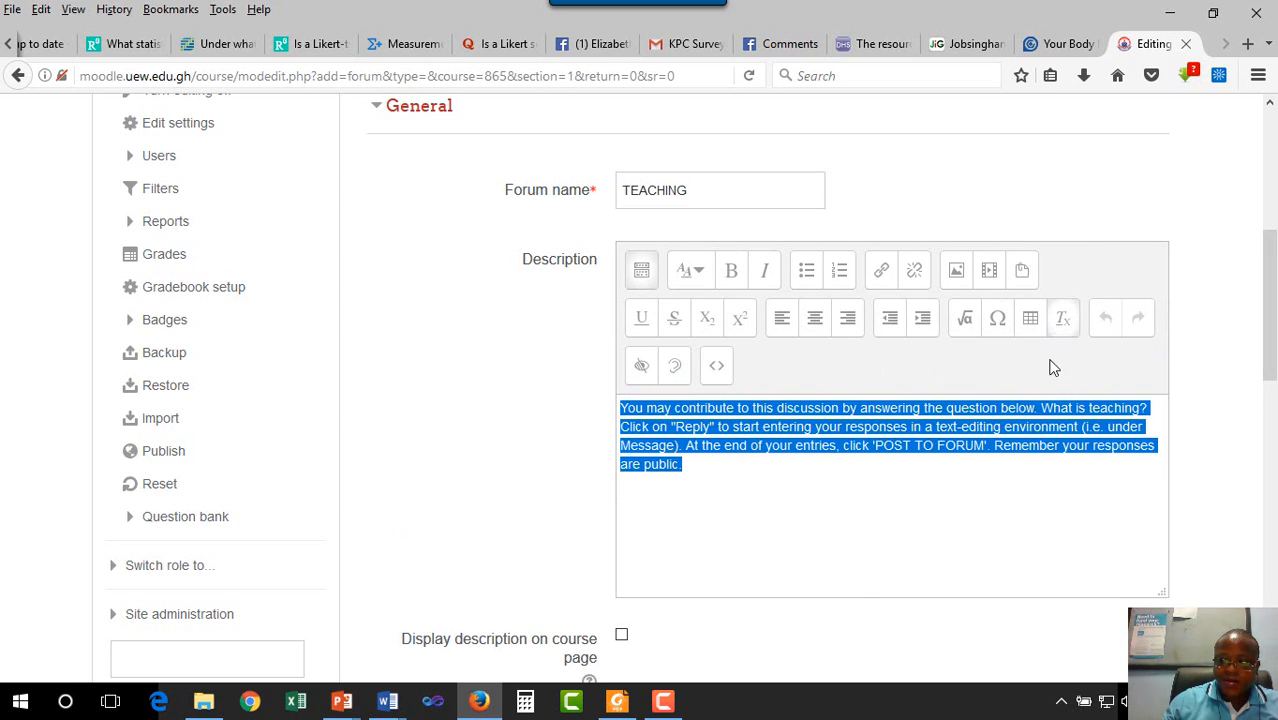
{"action": "left_click", "coordinate": [818, 488]}
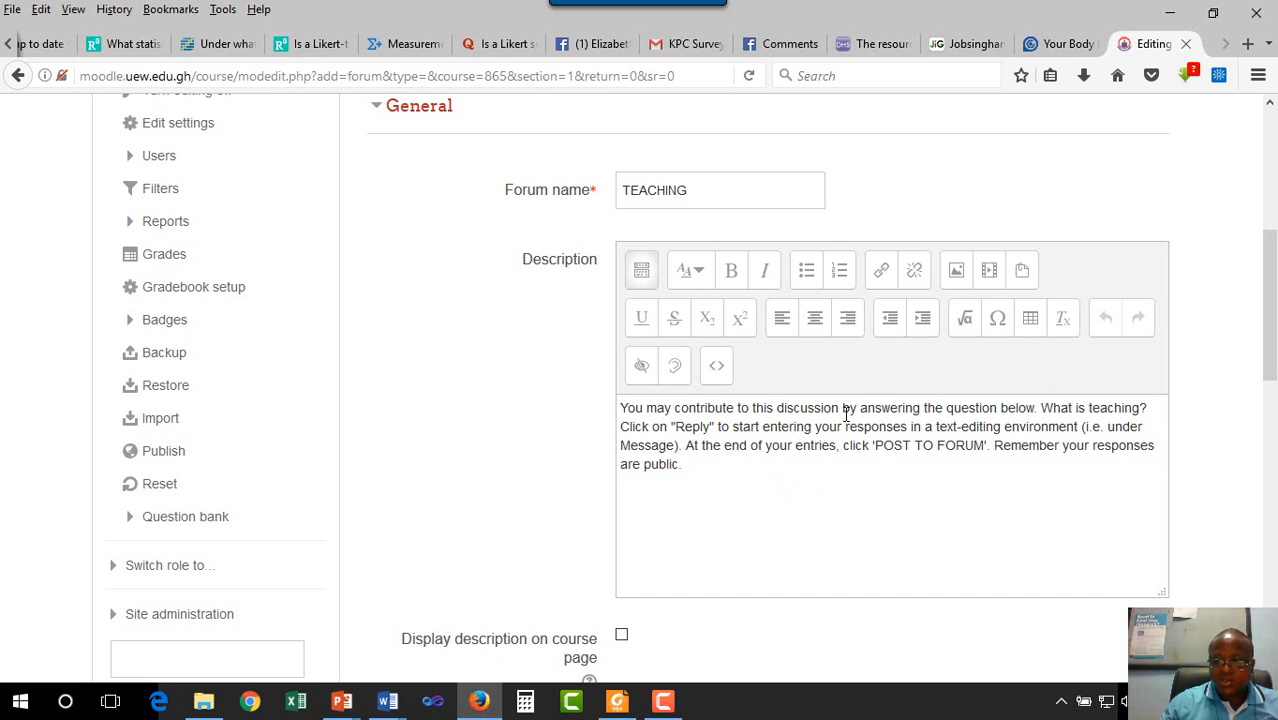
Step: Split the description into three paragraphs separated by blank lines, with "What is teaching?" on its own line and no leading space before "Click on"
{"action": "left_click", "coordinate": [1042, 409]}
{"action": "key", "text": "Return"}
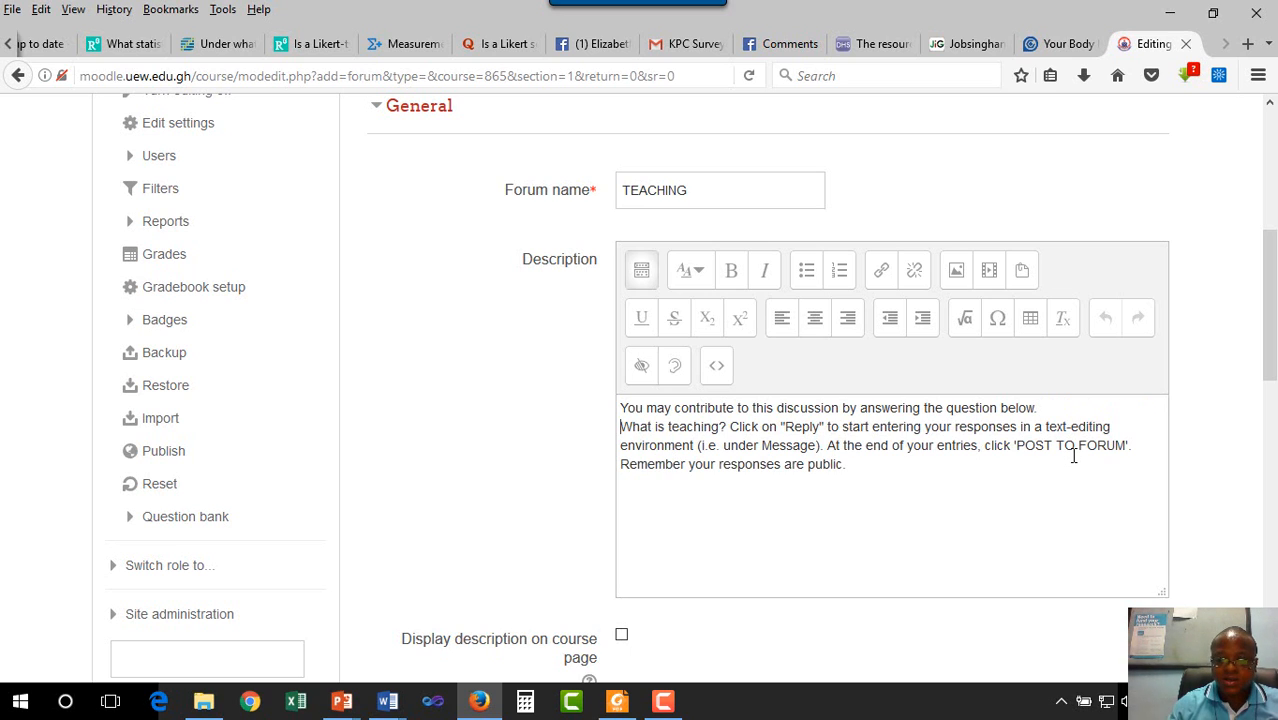
{"action": "key", "text": "Return"}
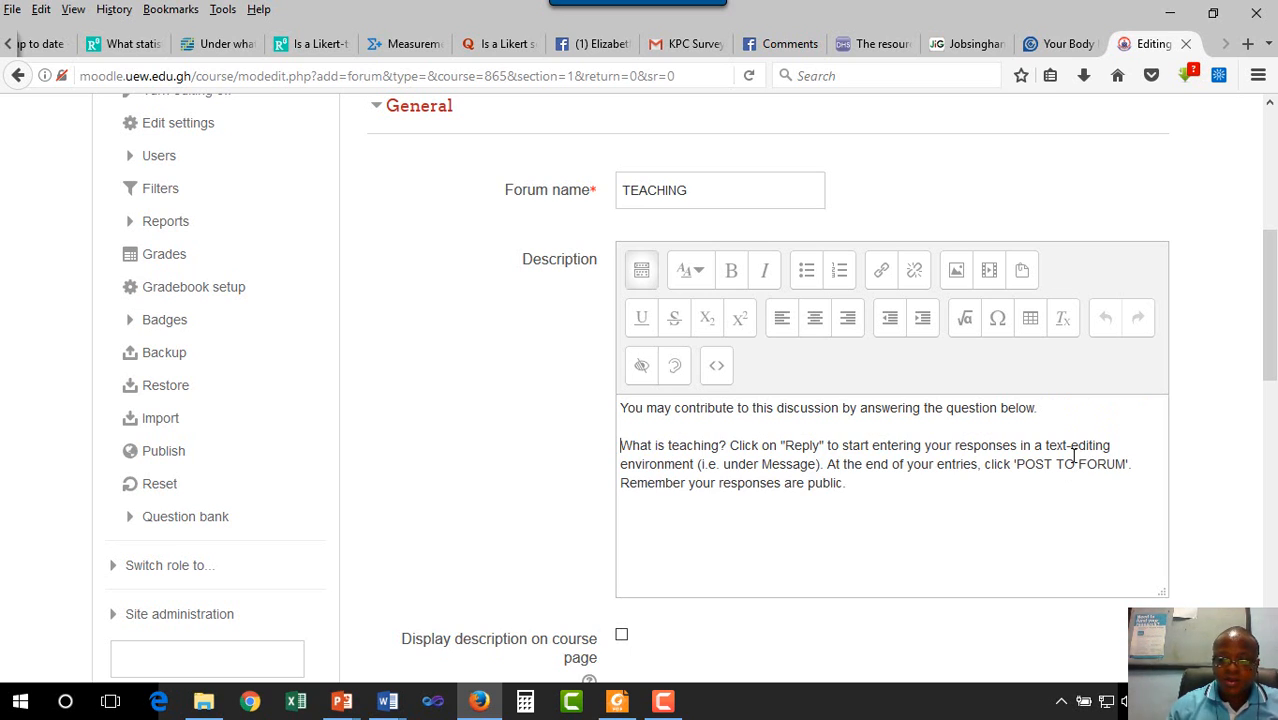
{"action": "left_click", "coordinate": [731, 450]}
{"action": "key", "text": "Delete"}
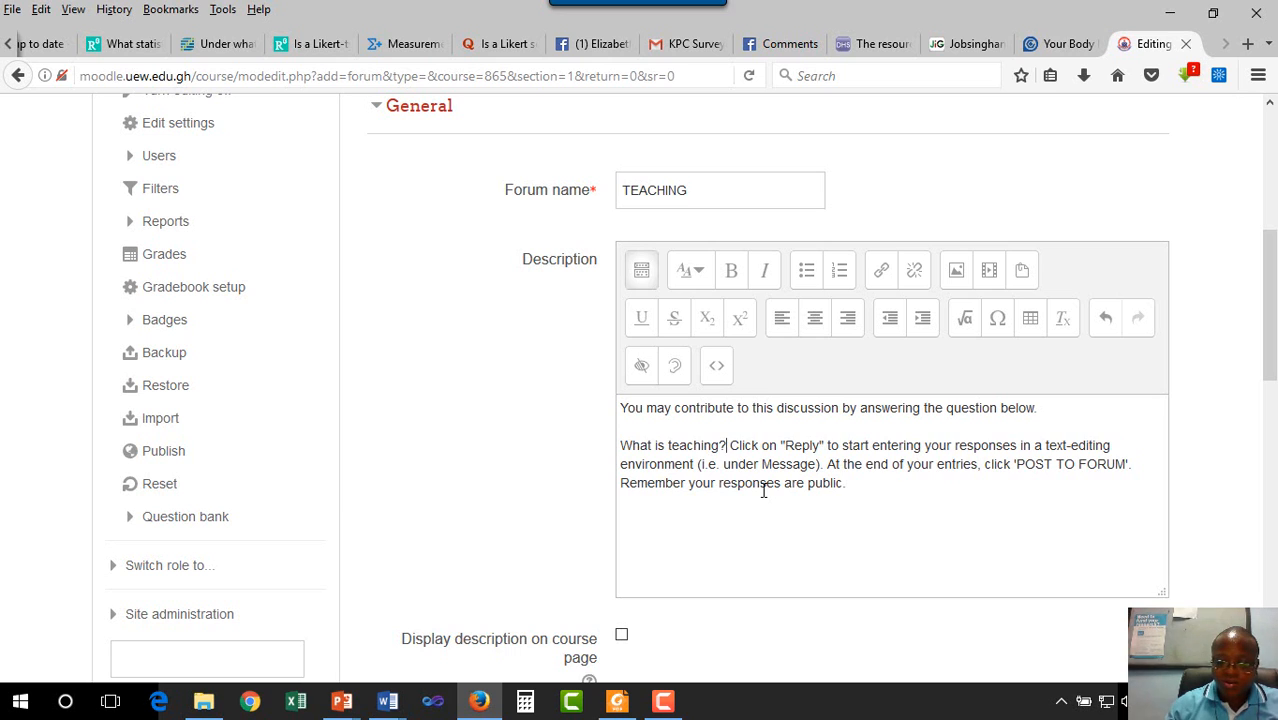
{"action": "key", "text": "Return"}
{"action": "key", "text": "Return"}
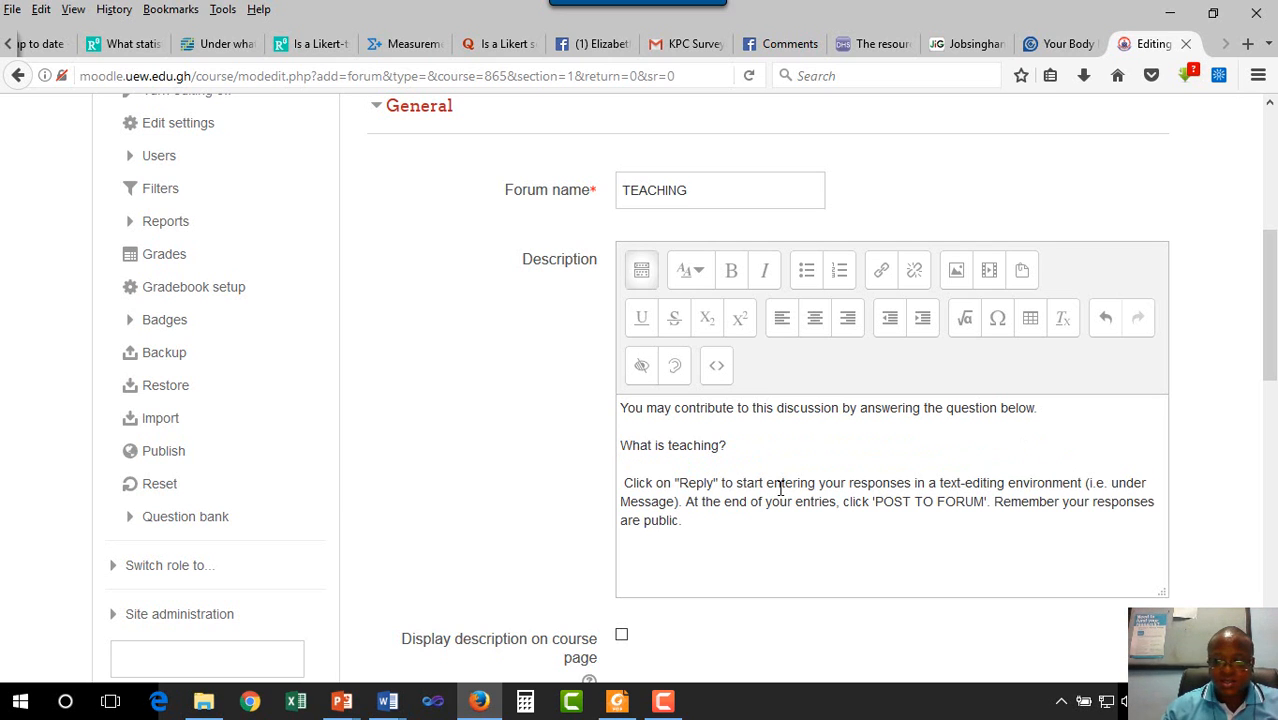
{"action": "scroll", "coordinate": [703, 326], "scroll_direction": "down", "scroll_amount": 2}
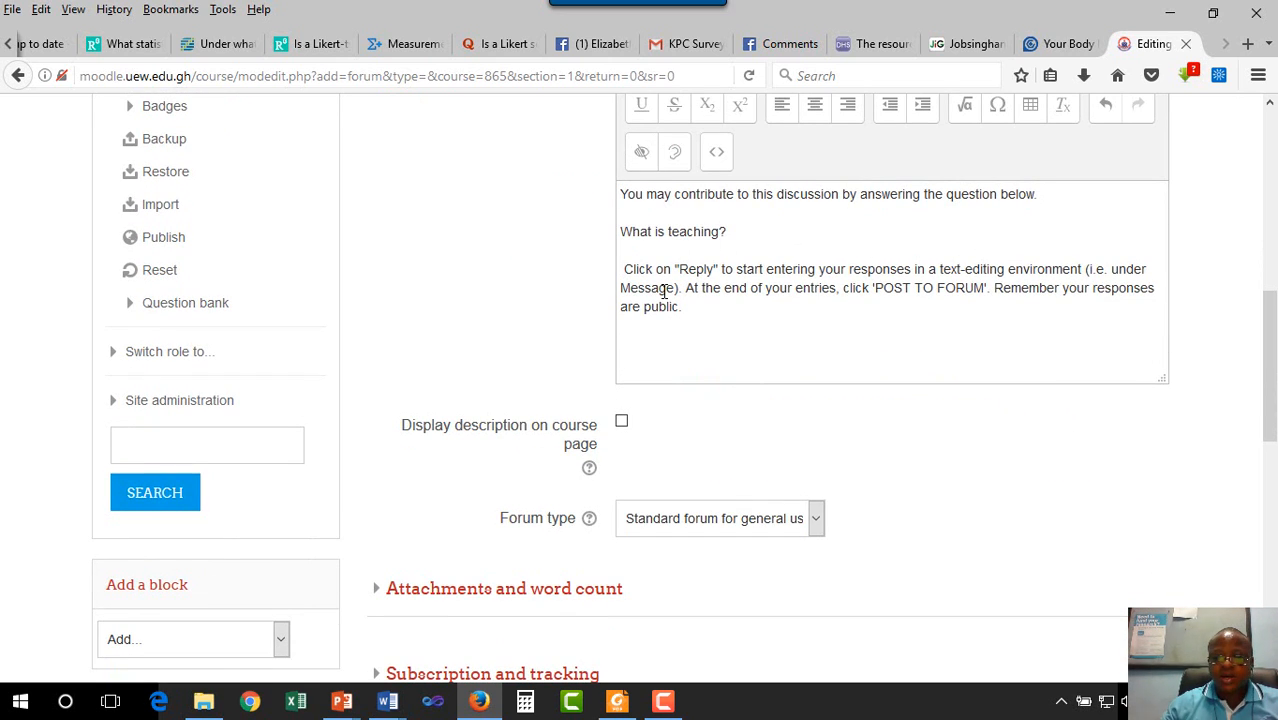
{"action": "key", "text": "Delete"}
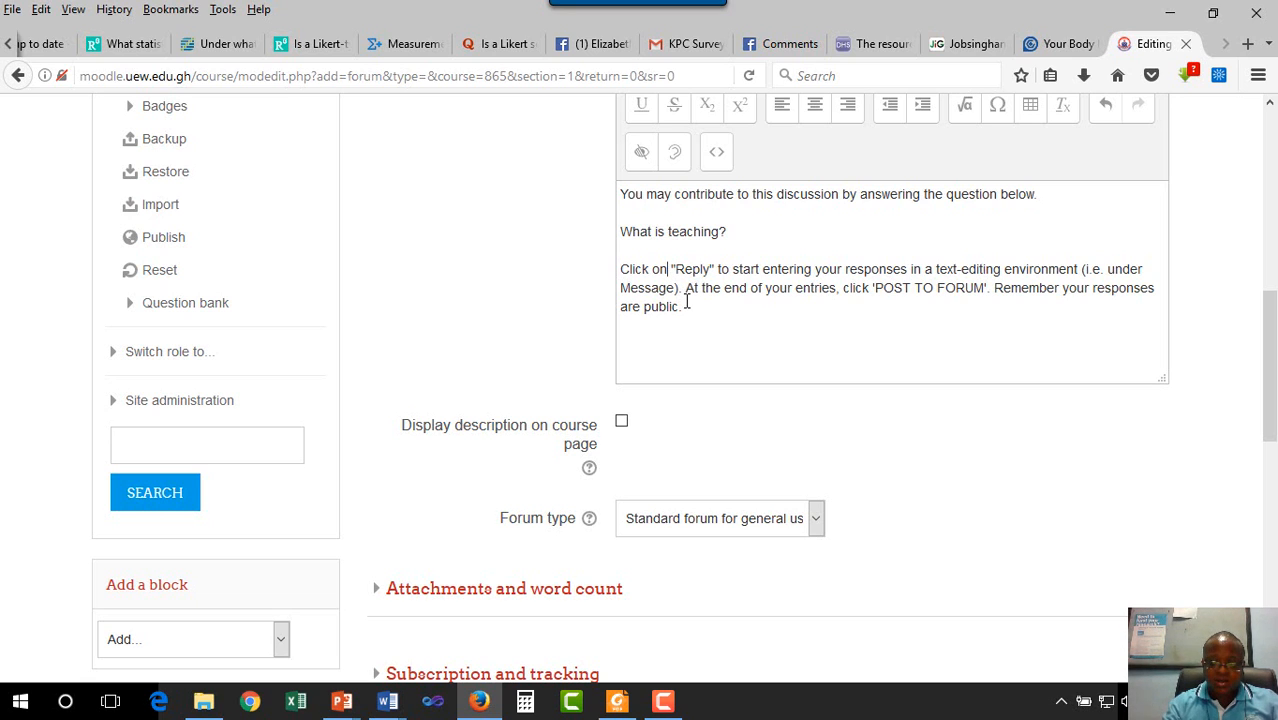
Step: Reword the start of the description's last paragraph to read "Click on the "Reply" button to start entering your responses"
{"action": "type", "text": "the"}
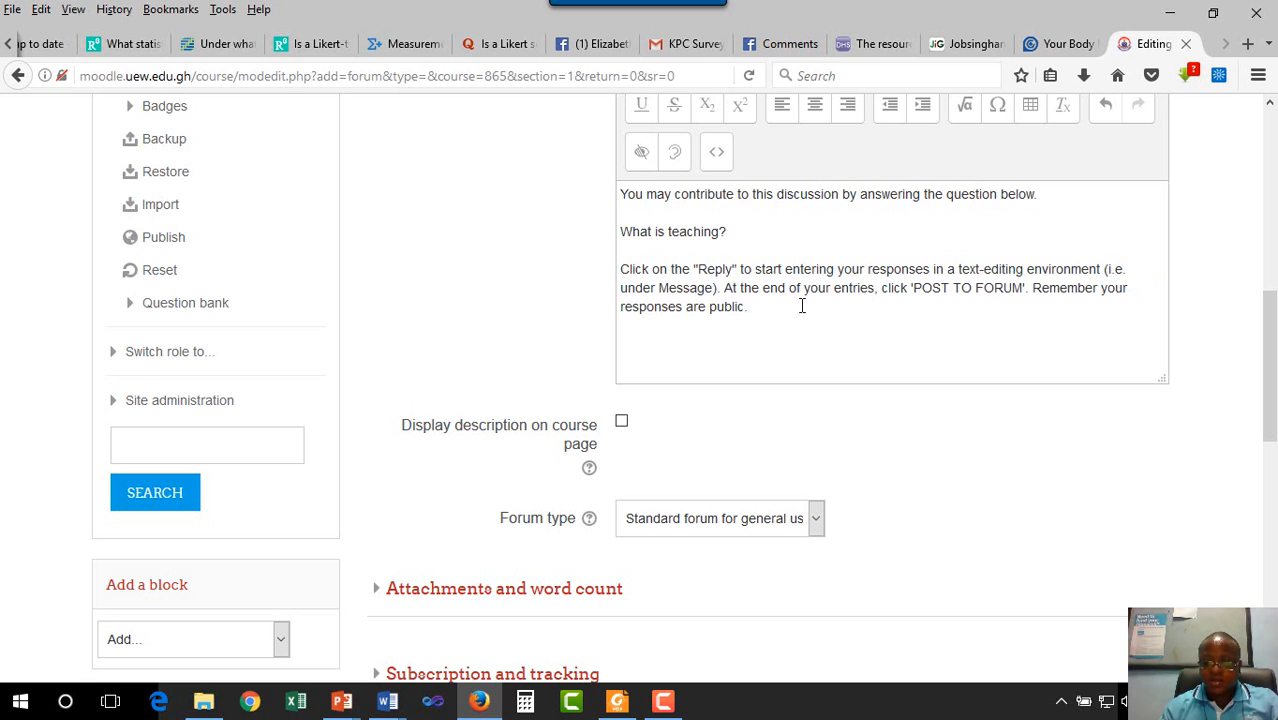
{"action": "type", "text": " \"Reply\" bu"}
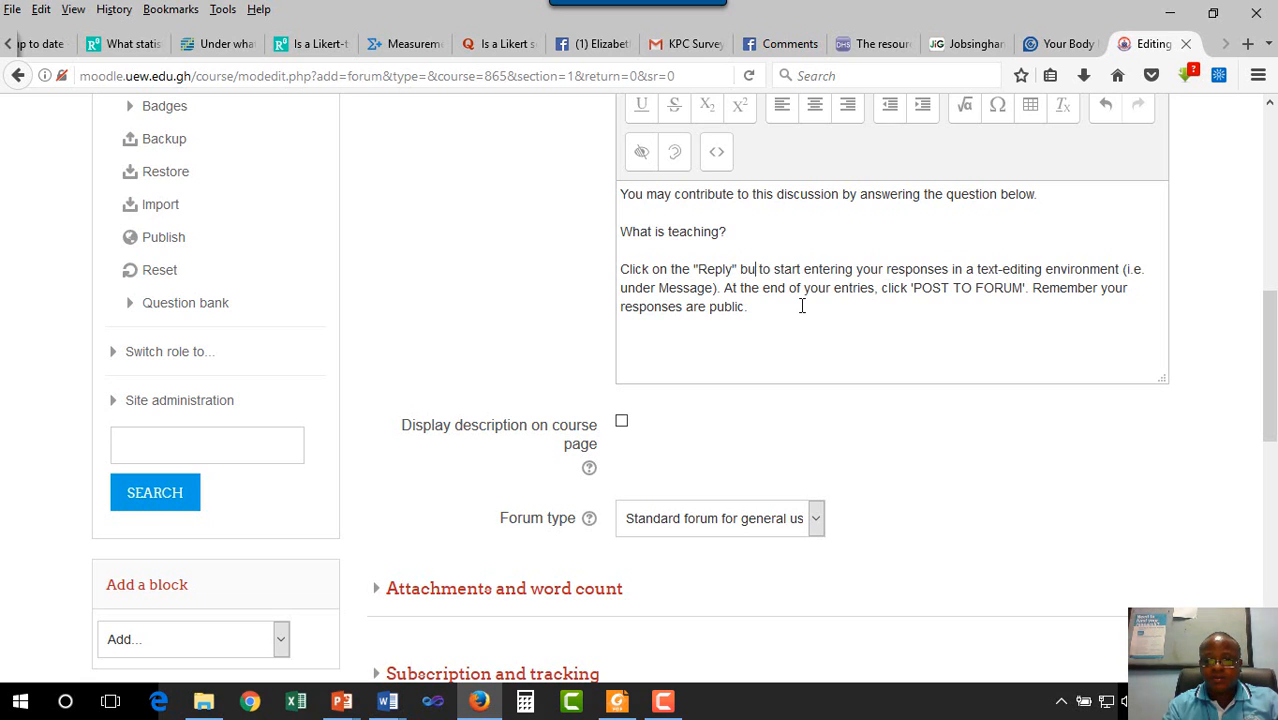
{"action": "type", "text": "tton"}
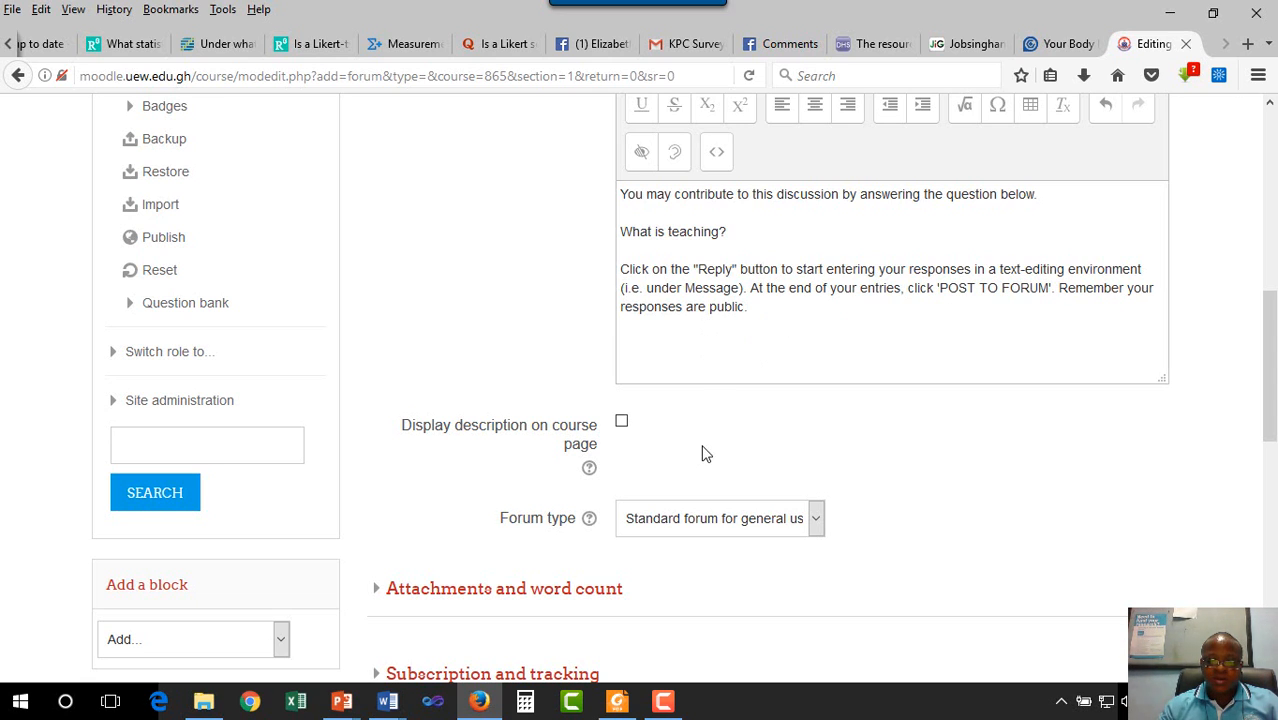
Step: Set the forum type to "A single simple discussion"
{"action": "scroll", "coordinate": [702, 448], "scroll_direction": "down", "scroll_amount": 3}
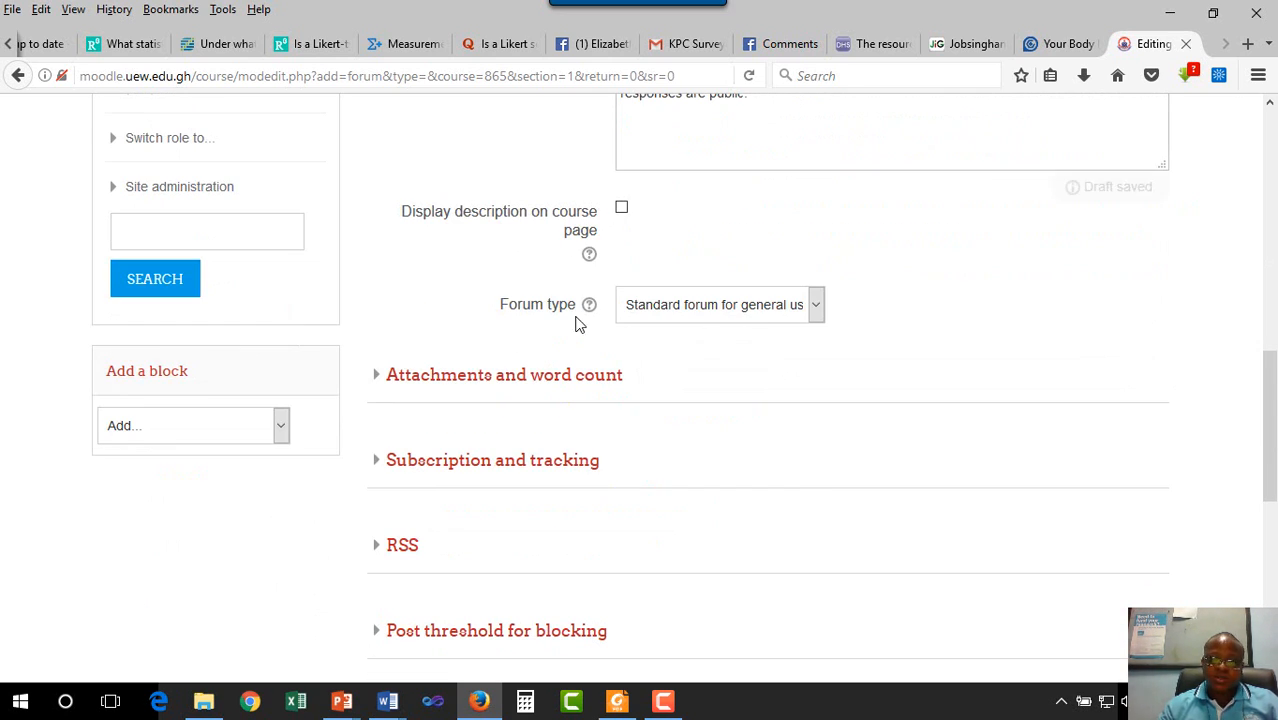
{"action": "left_click", "coordinate": [816, 312]}
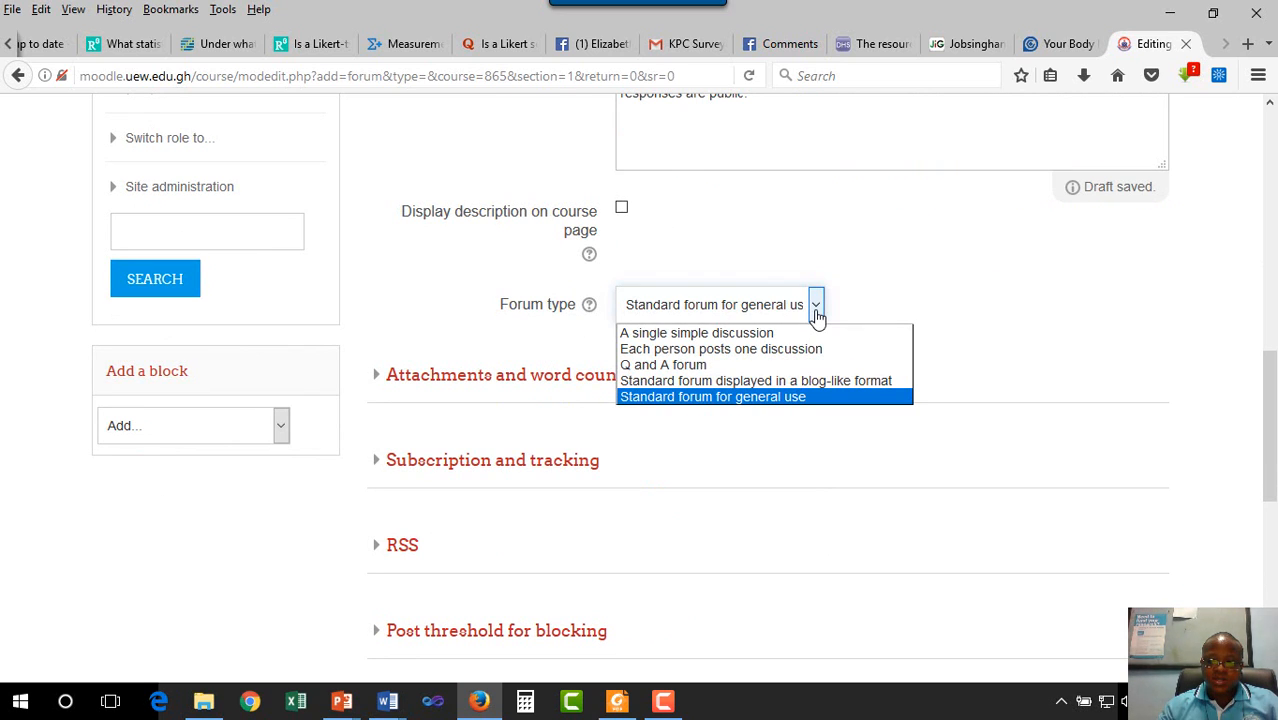
{"action": "left_click", "coordinate": [758, 336]}
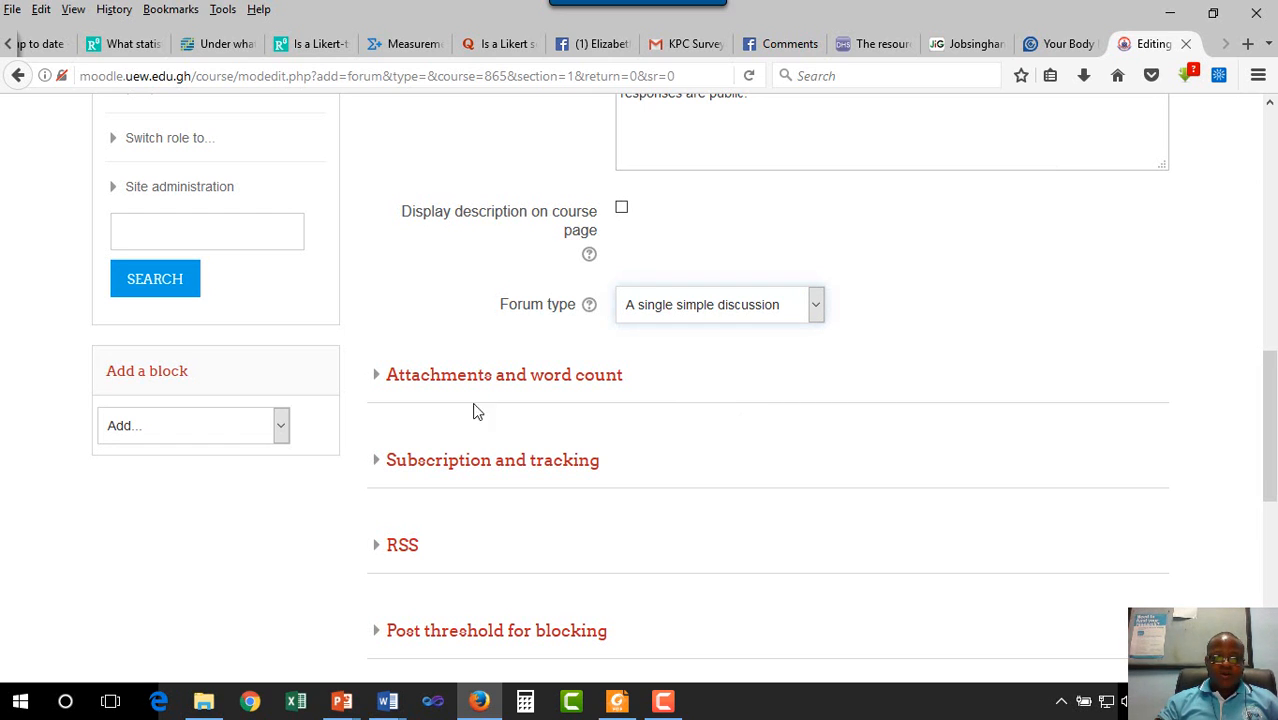
Step: Check the remaining forum settings, then save the TEACHING forum and display it to review its opening post
{"action": "scroll", "coordinate": [470, 400], "scroll_direction": "down", "scroll_amount": 6}
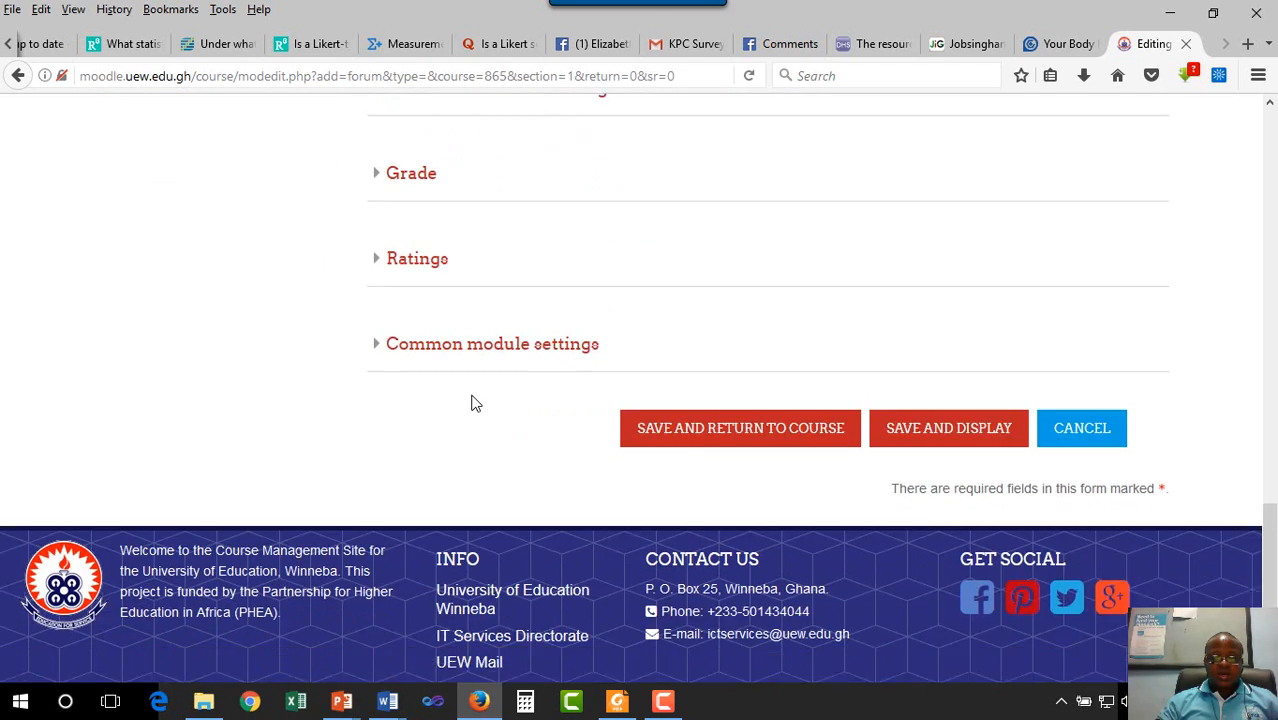
{"action": "scroll", "coordinate": [475, 403], "scroll_direction": "up", "scroll_amount": 10}
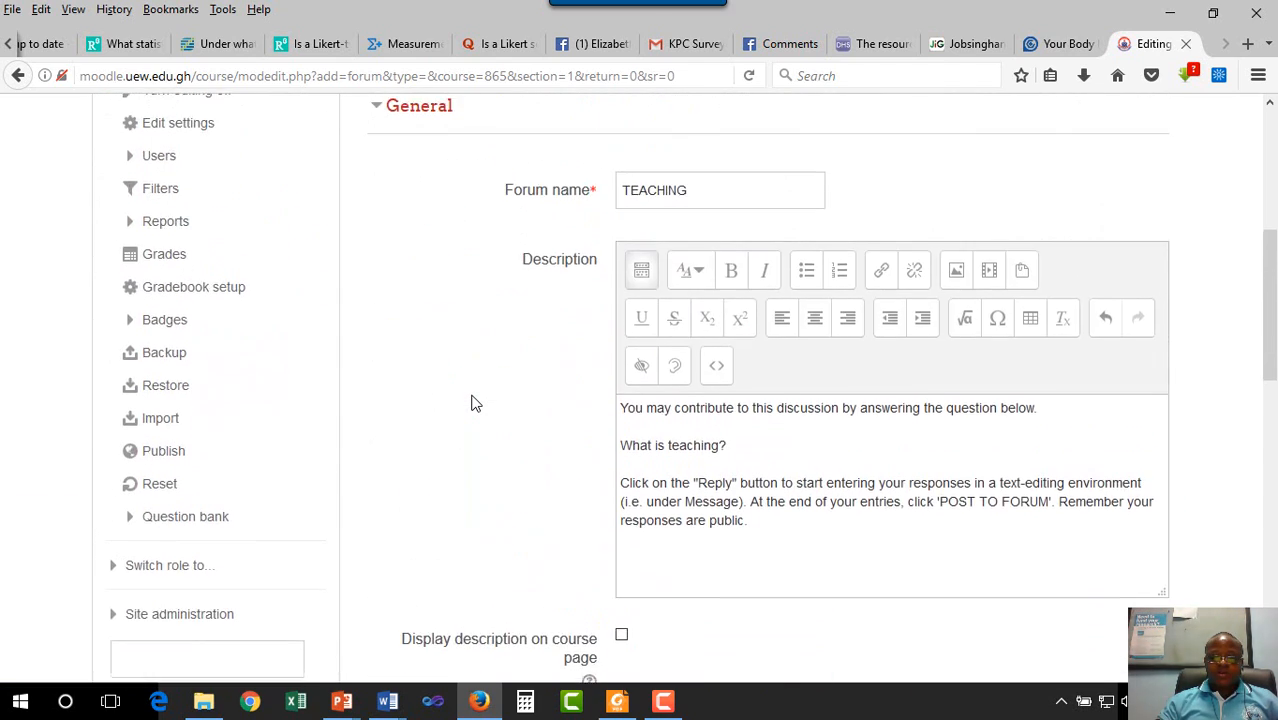
{"action": "scroll", "coordinate": [475, 403], "scroll_direction": "down", "scroll_amount": 5}
{"action": "scroll", "coordinate": [475, 403], "scroll_direction": "down", "scroll_amount": 5}
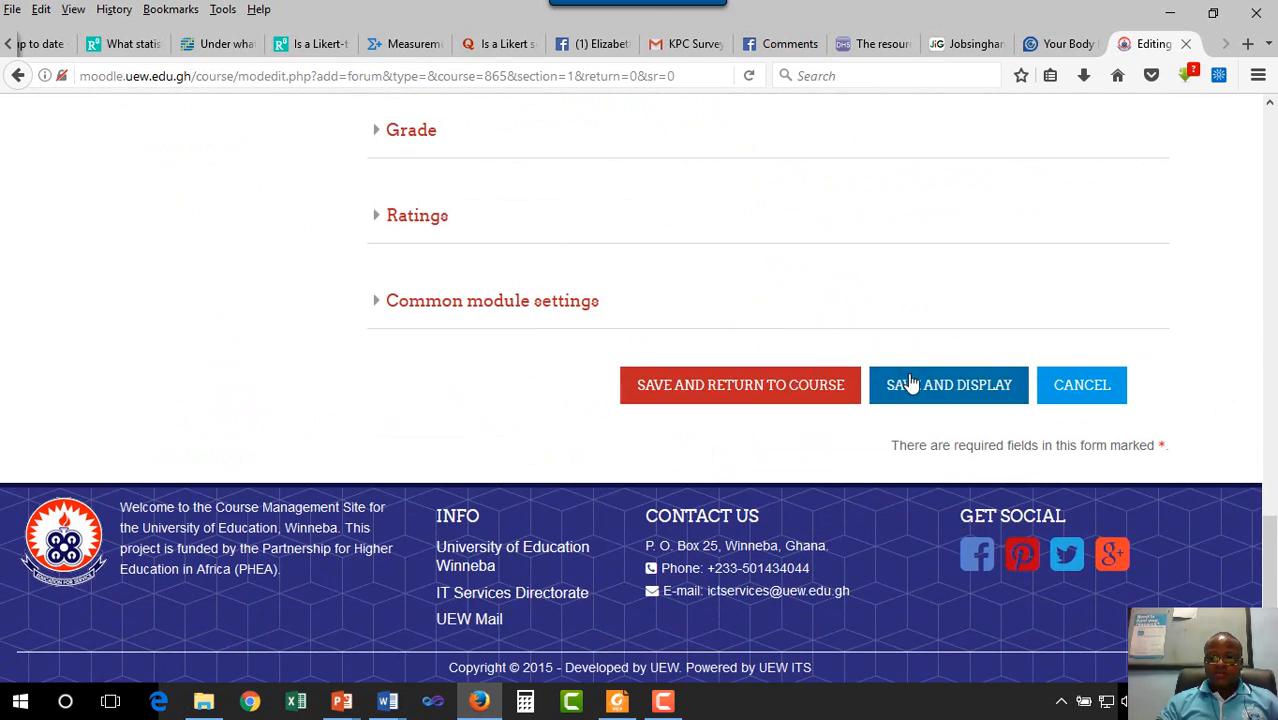
{"action": "left_click", "coordinate": [913, 387]}
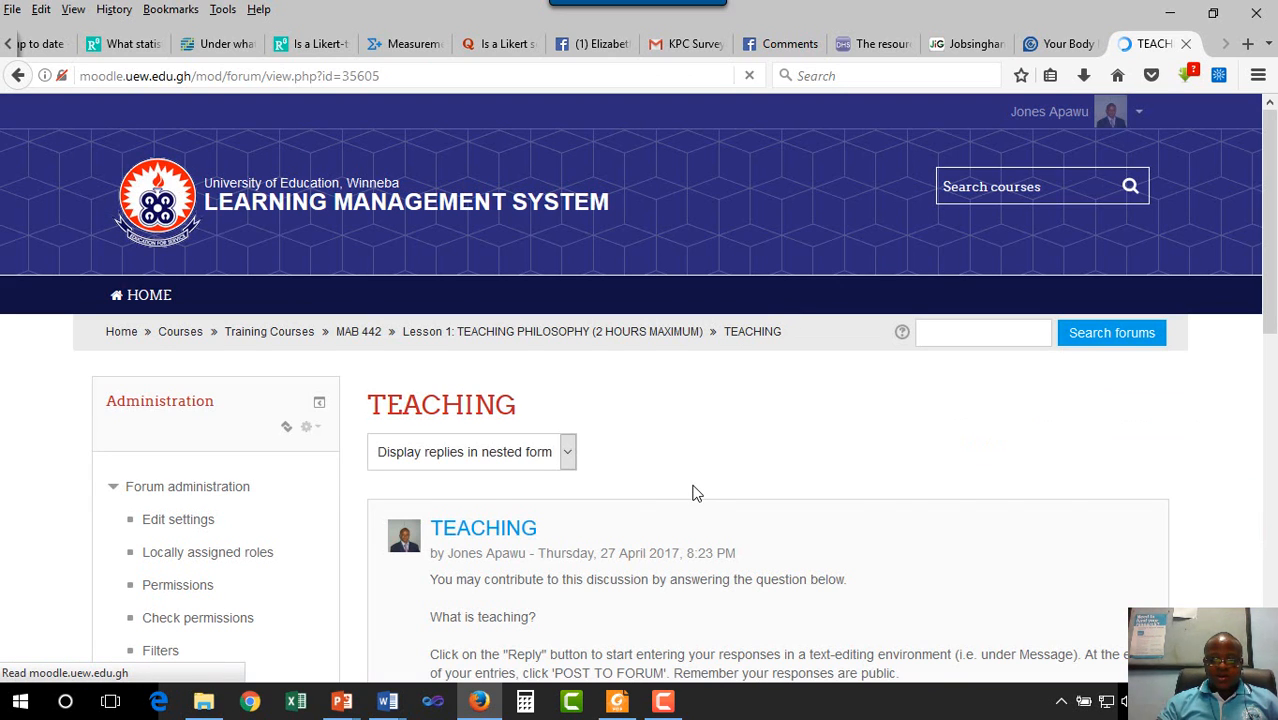
{"action": "scroll", "coordinate": [697, 493], "scroll_direction": "down", "scroll_amount": 5}
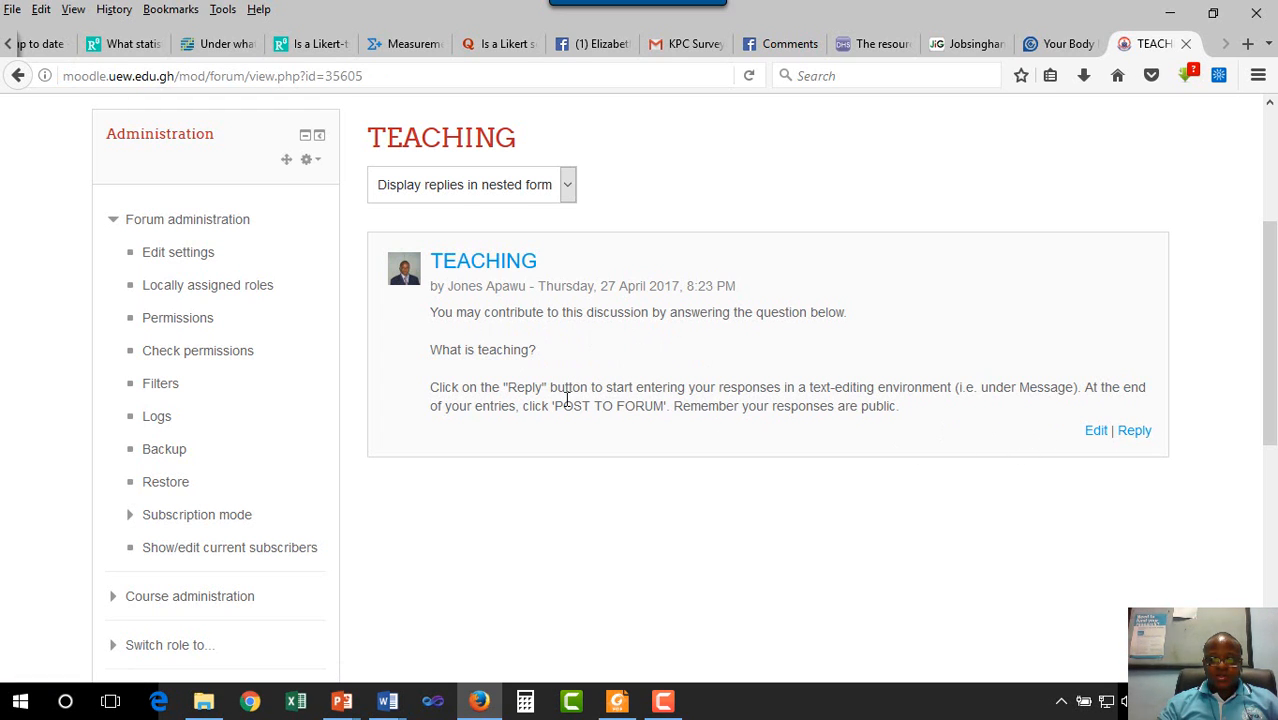
{"action": "scroll", "coordinate": [698, 387], "scroll_direction": "up", "scroll_amount": 5}
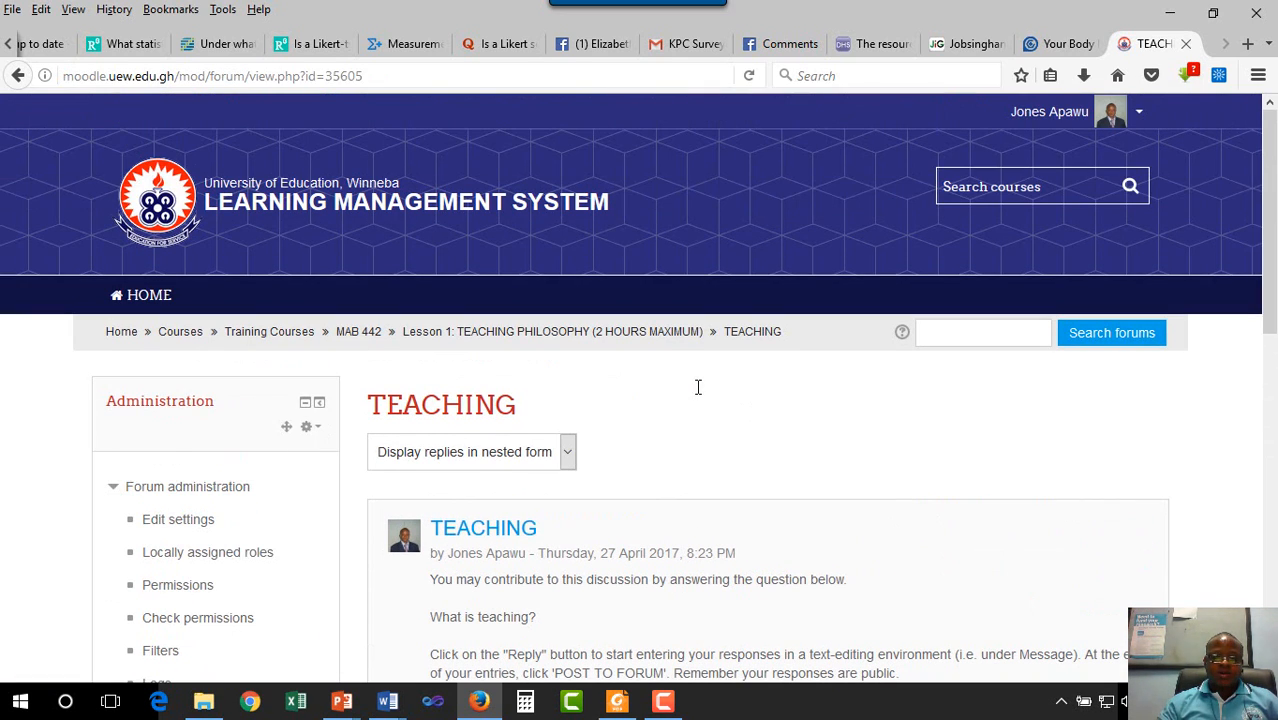
Step: Return to the MAB 442 course page and open the settings of Lesson 1's Forum Discussion label for editing
{"action": "left_click", "coordinate": [362, 334]}
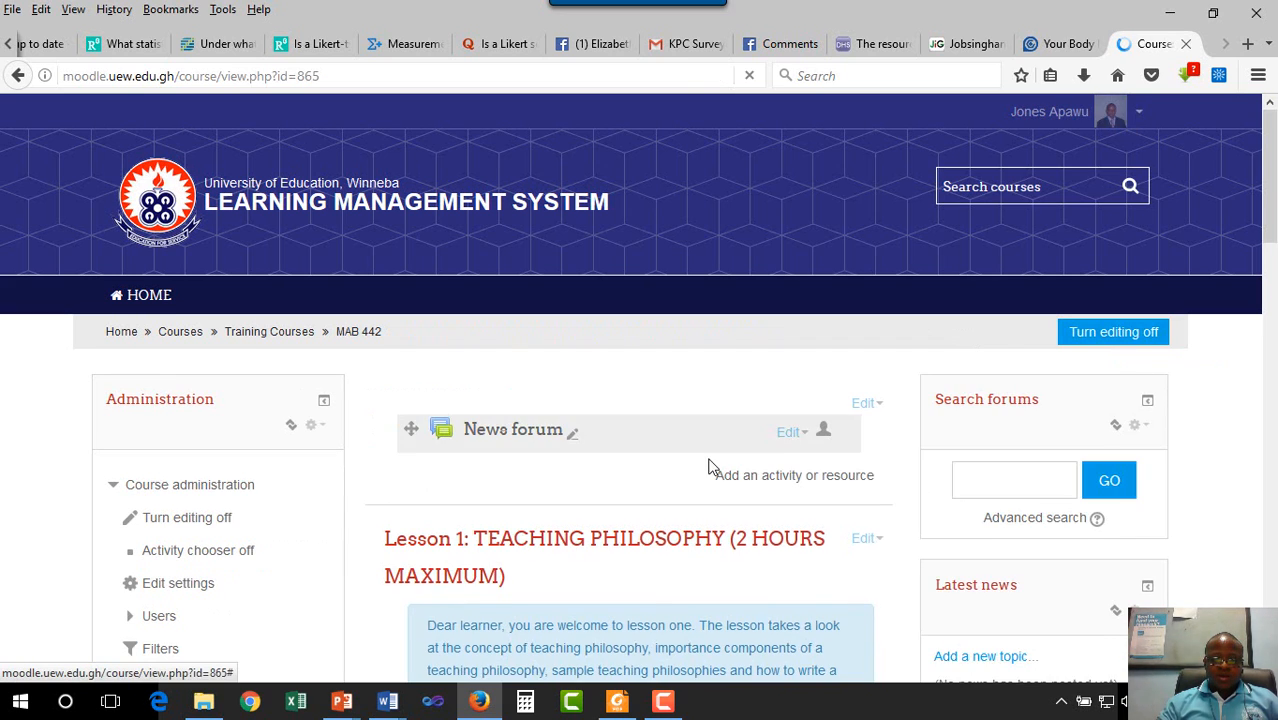
{"action": "scroll", "coordinate": [710, 458], "scroll_direction": "down", "scroll_amount": 3}
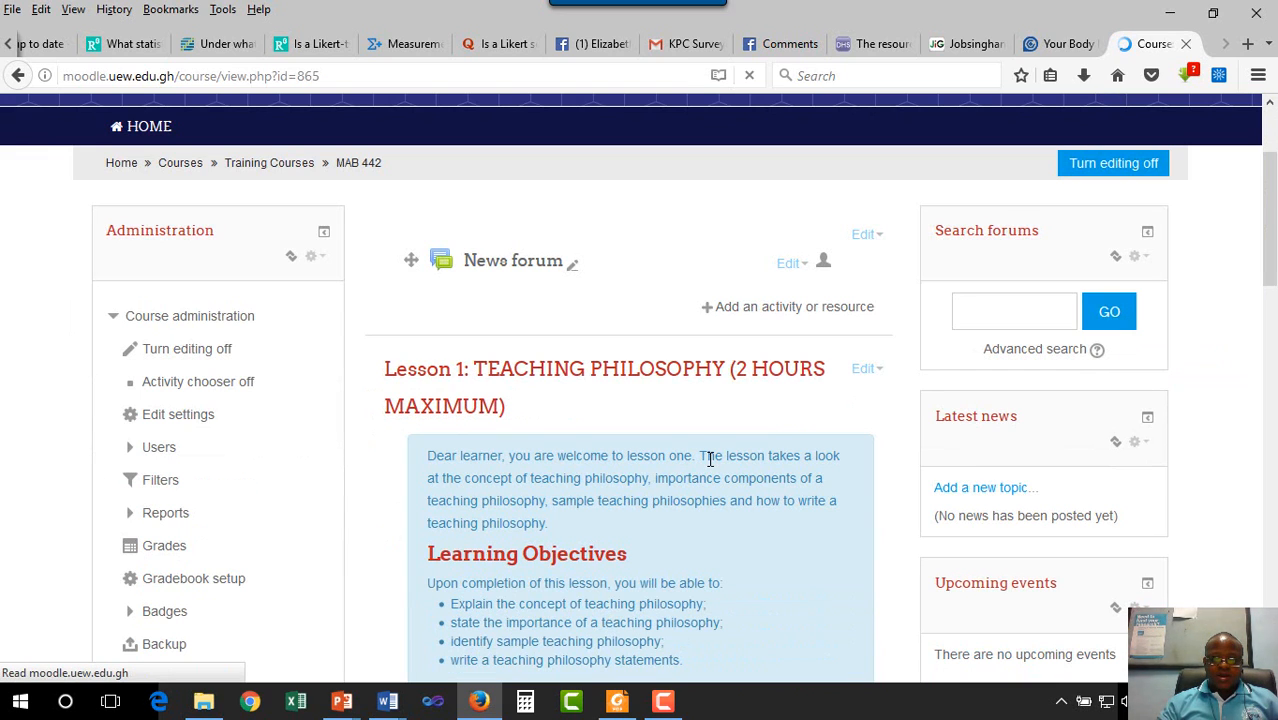
{"action": "scroll", "coordinate": [708, 462], "scroll_direction": "down", "scroll_amount": 14}
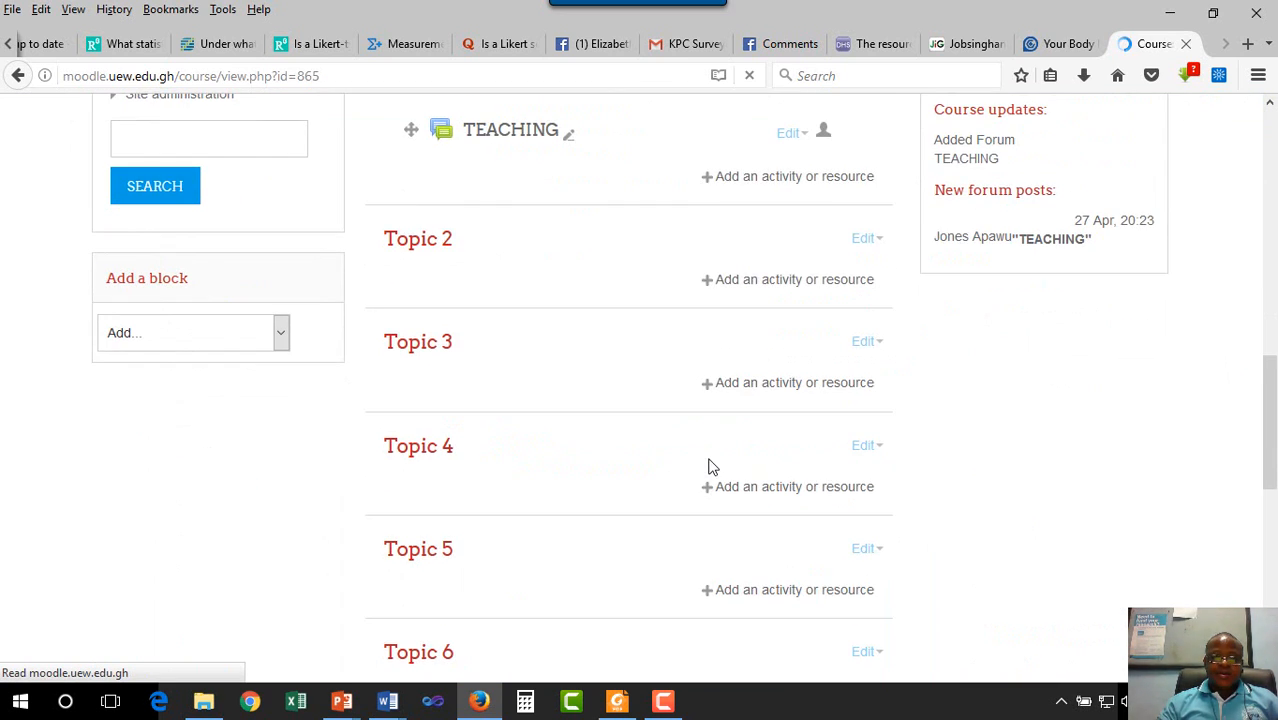
{"action": "scroll", "coordinate": [708, 465], "scroll_direction": "up", "scroll_amount": 7}
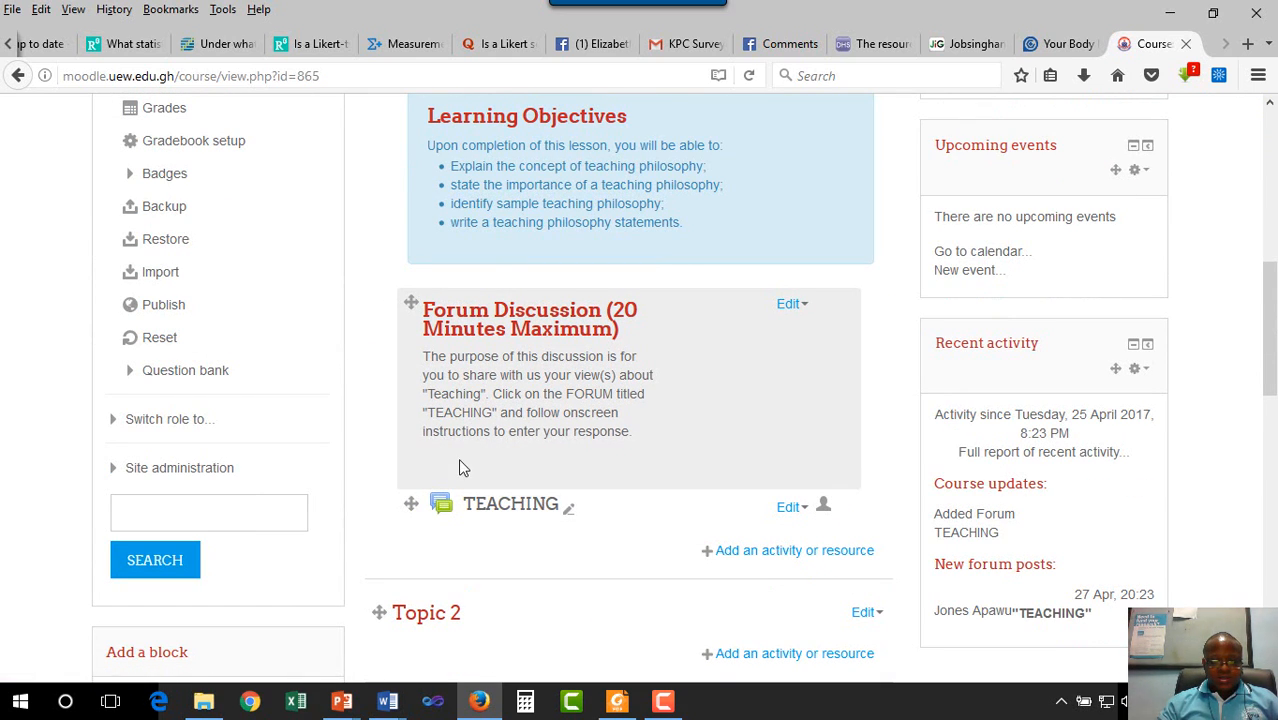
{"action": "left_click", "coordinate": [803, 308]}
{"action": "left_click", "coordinate": [784, 332]}
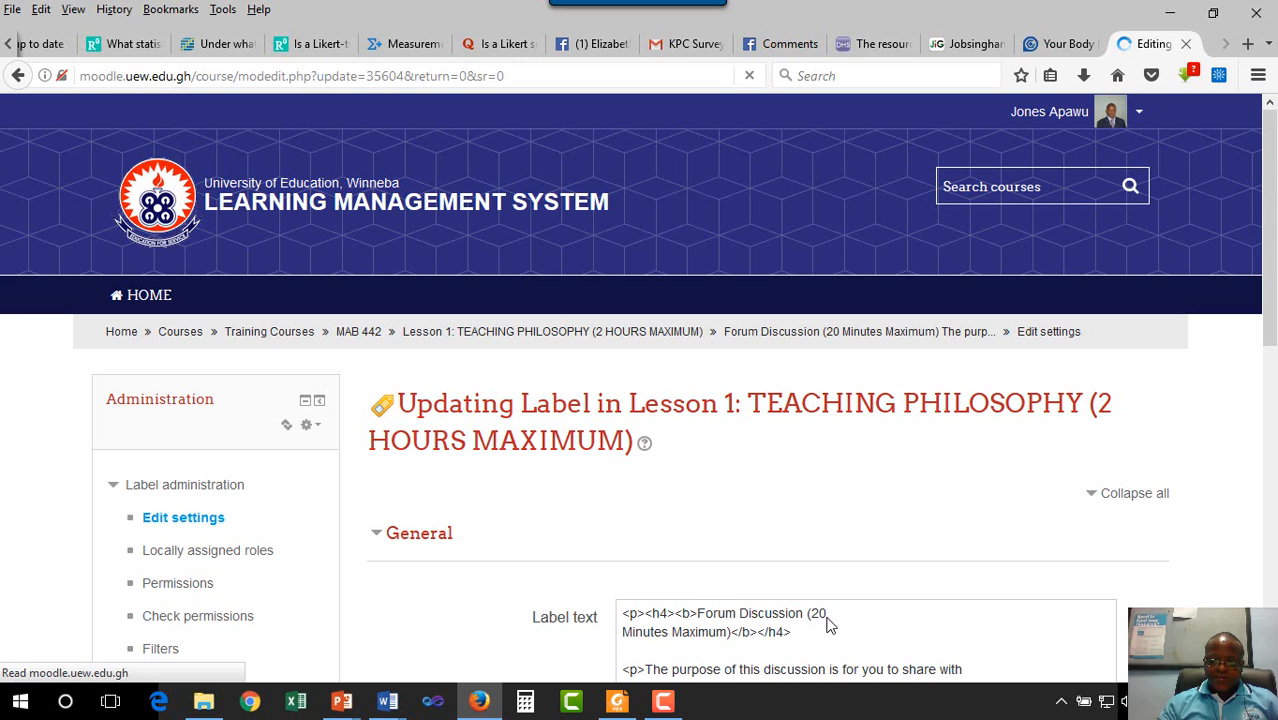
{"action": "scroll", "coordinate": [827, 620], "scroll_direction": "down", "scroll_amount": 3}
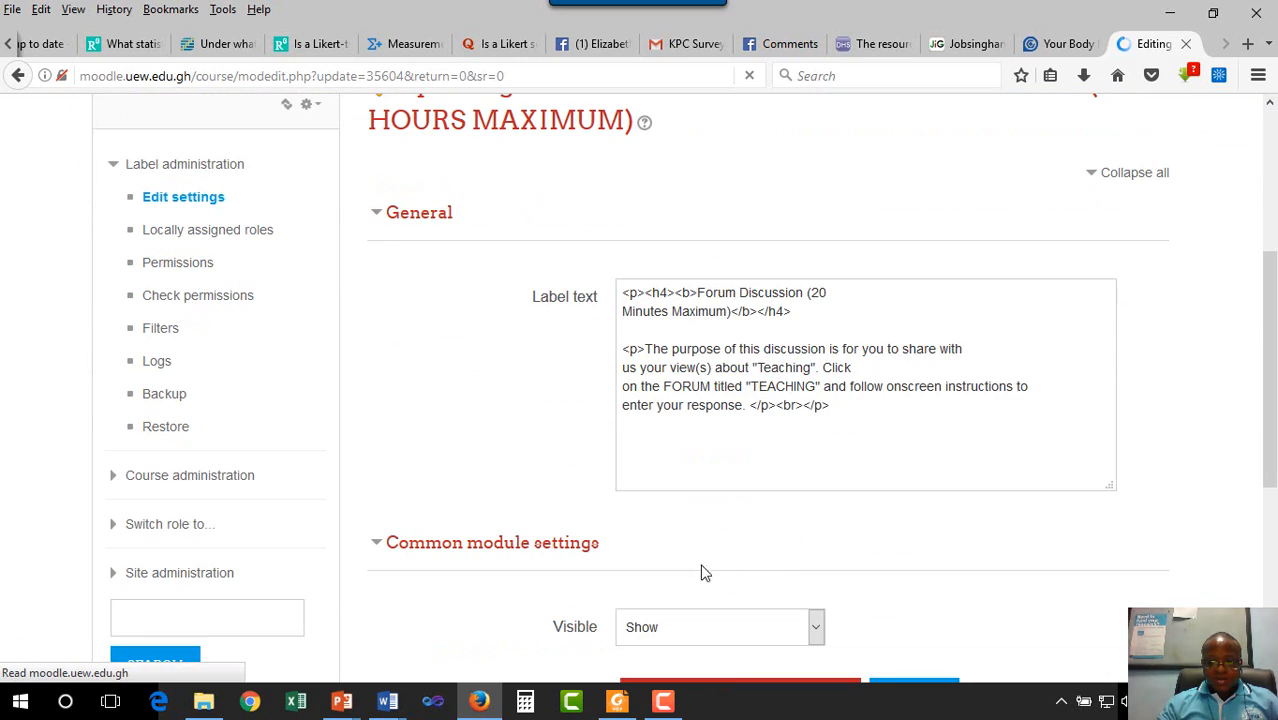
Step: Review the "Learning pathway" slide in the PowerPoint slide show and return to the Forum Discussion label's settings in Firefox
{"action": "left_click", "coordinate": [658, 459]}
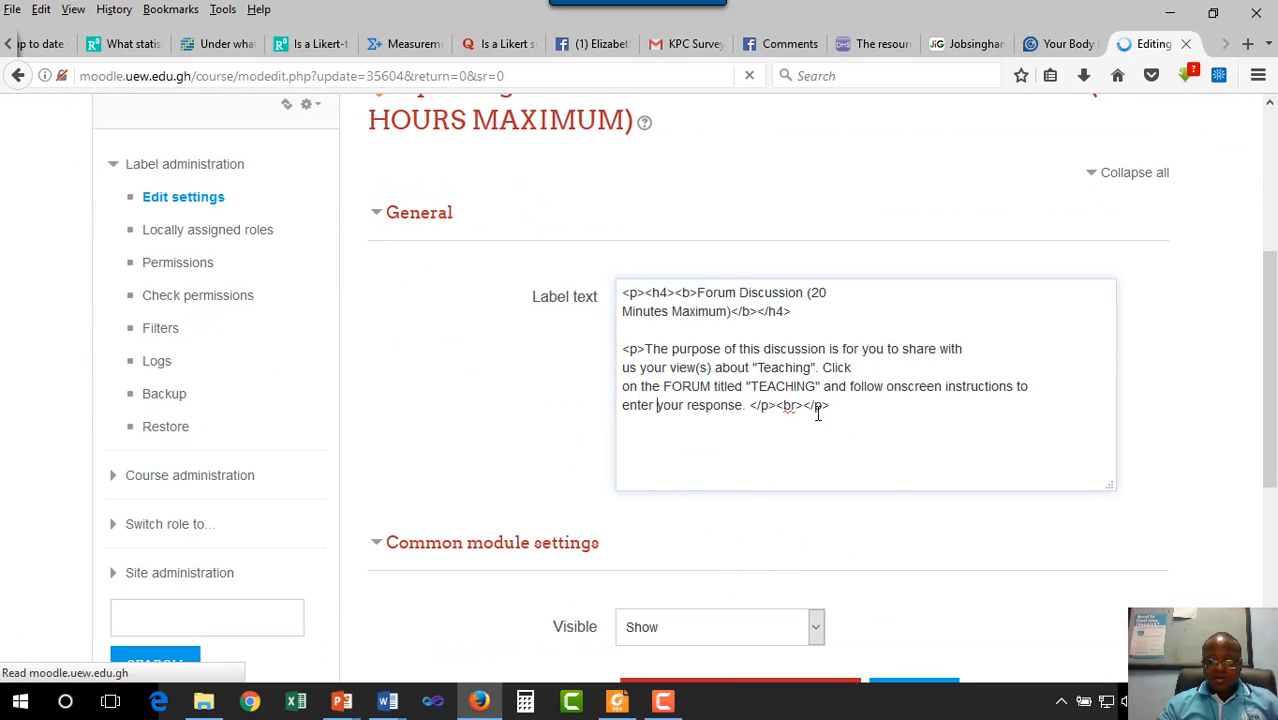
{"action": "scroll", "coordinate": [833, 476], "scroll_direction": "down", "scroll_amount": 4}
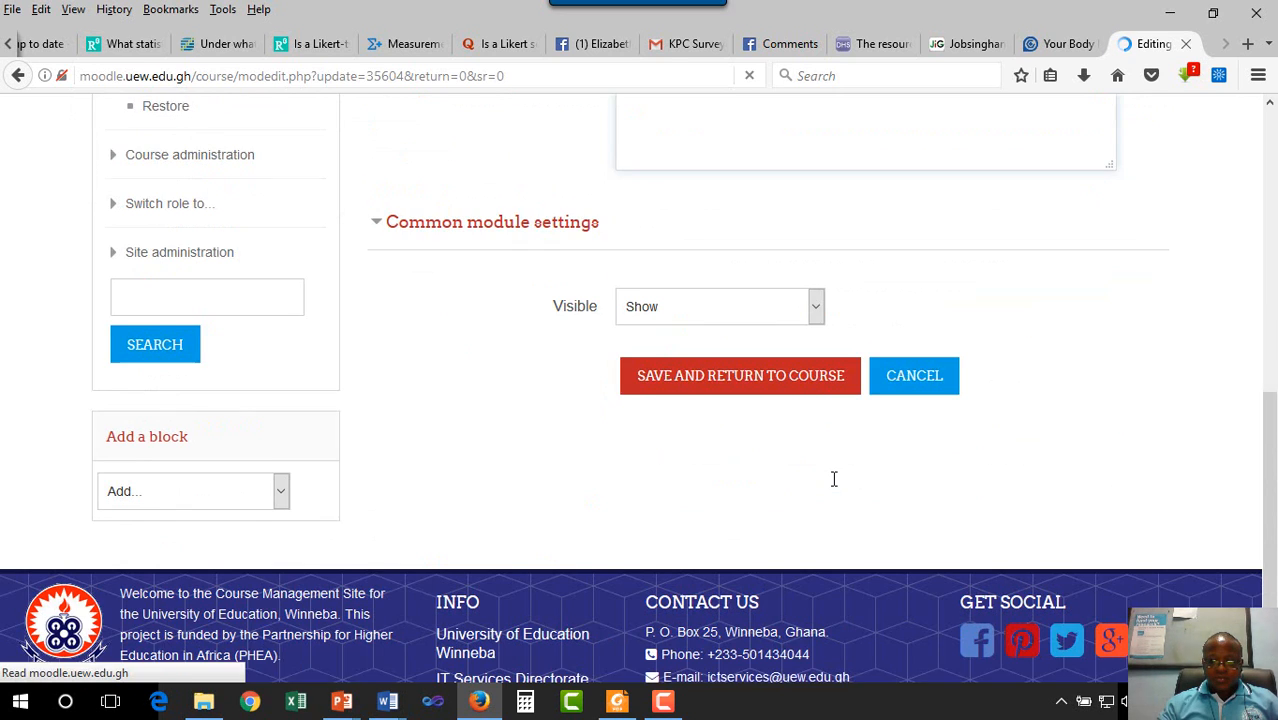
{"action": "scroll", "coordinate": [831, 477], "scroll_direction": "up", "scroll_amount": 3}
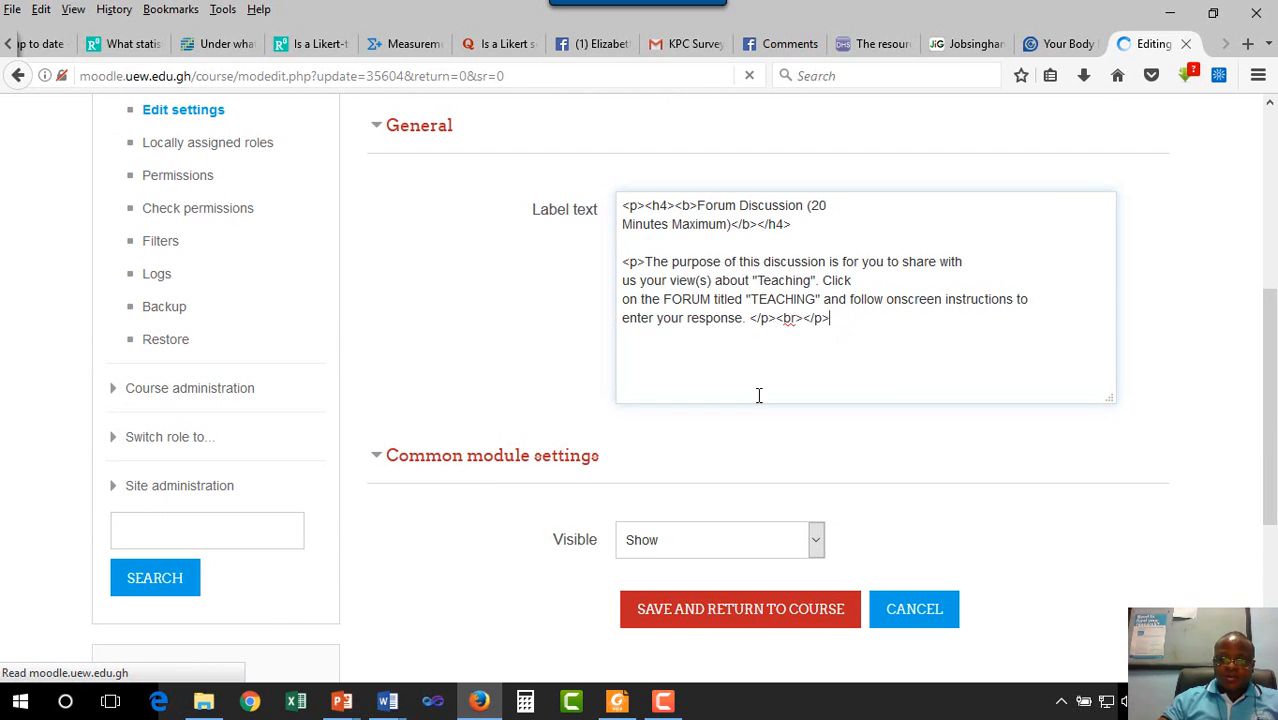
{"action": "mouse_move", "coordinate": [350, 710]}
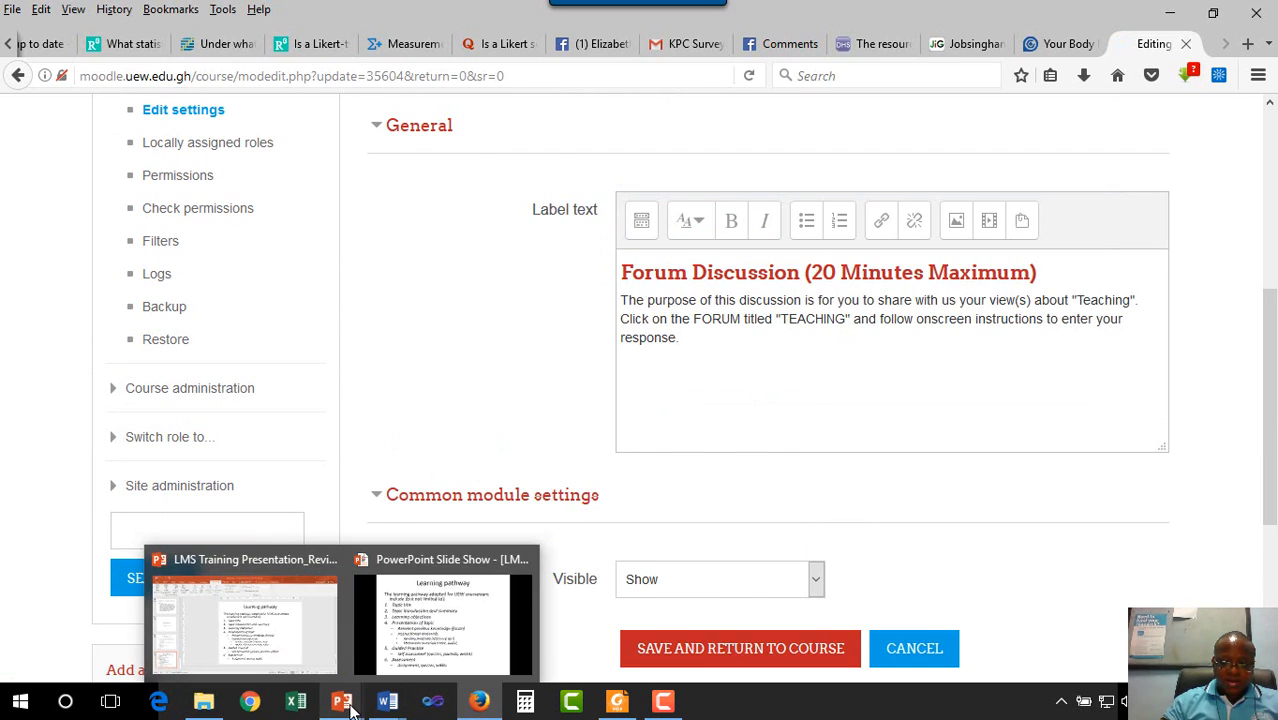
{"action": "left_click", "coordinate": [435, 635]}
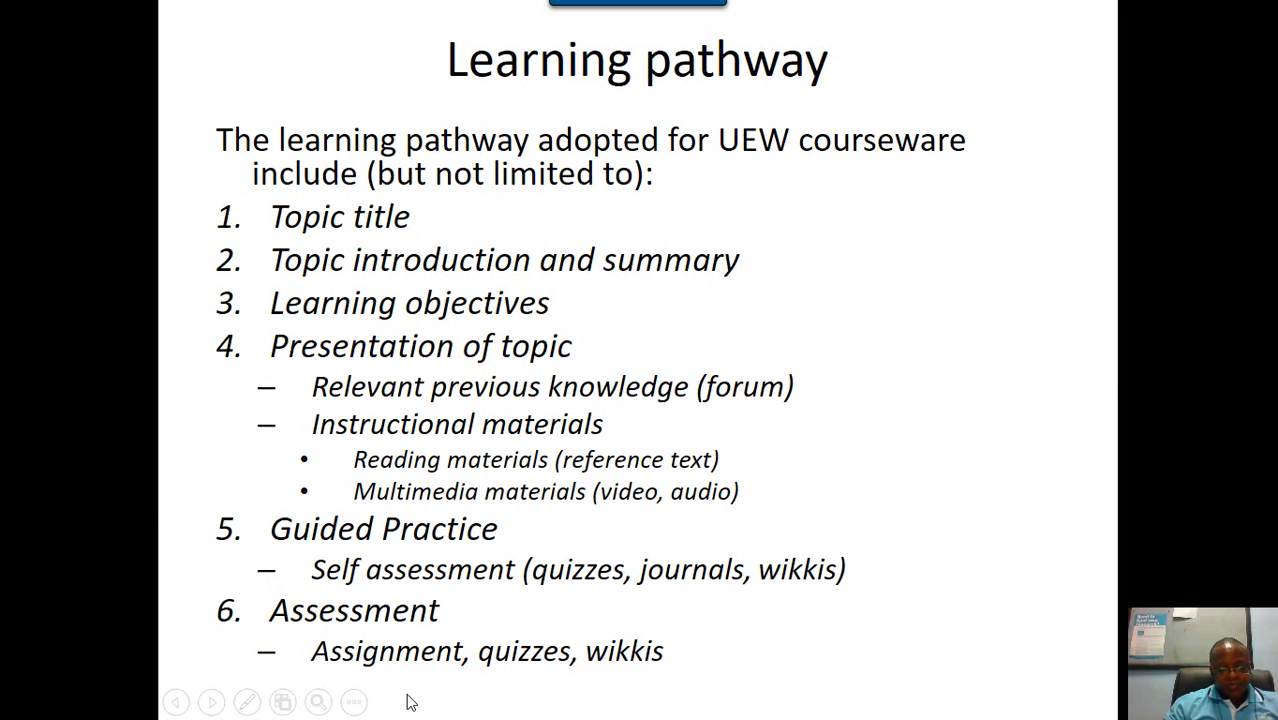
{"action": "key", "text": "alt+Tab"}
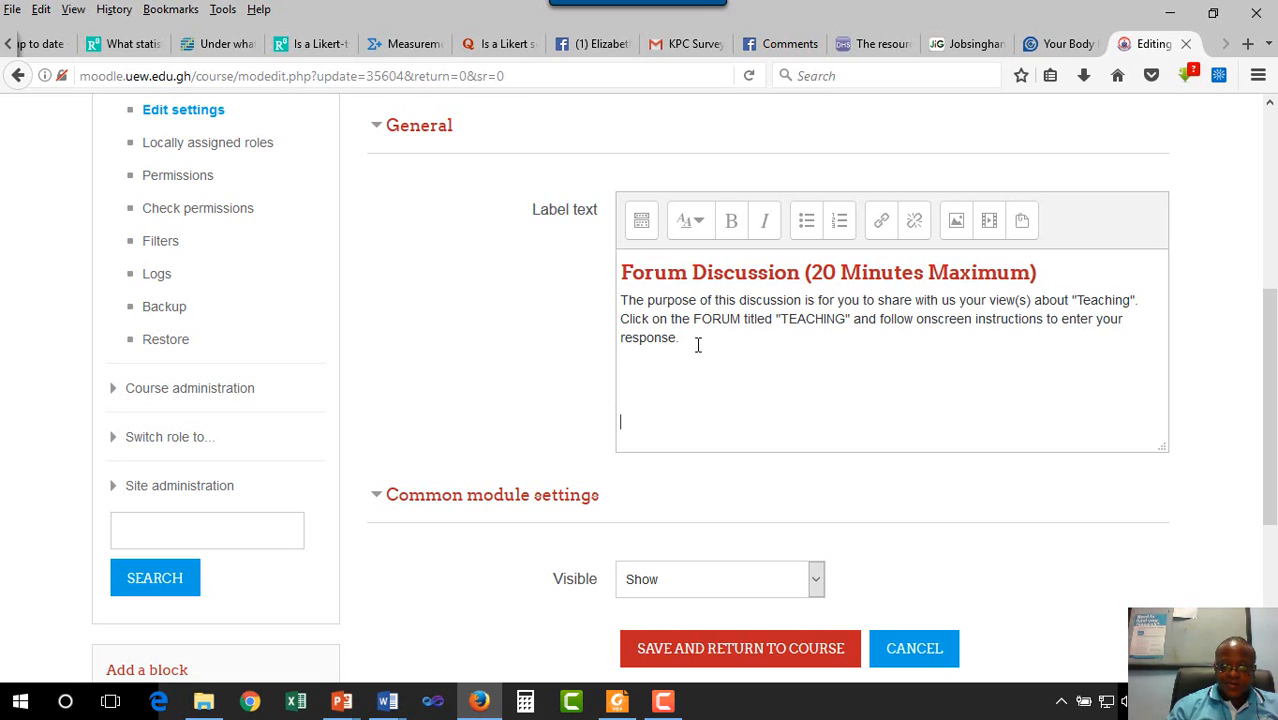
Step: Add blank lines below the Forum Discussion label's text and save the label, returning to the course page
{"action": "key", "text": "Return"}
{"action": "key", "text": "Return"}
{"action": "key", "text": "Return"}
{"action": "key", "text": "Return"}
{"action": "key", "text": "BackSpace"}
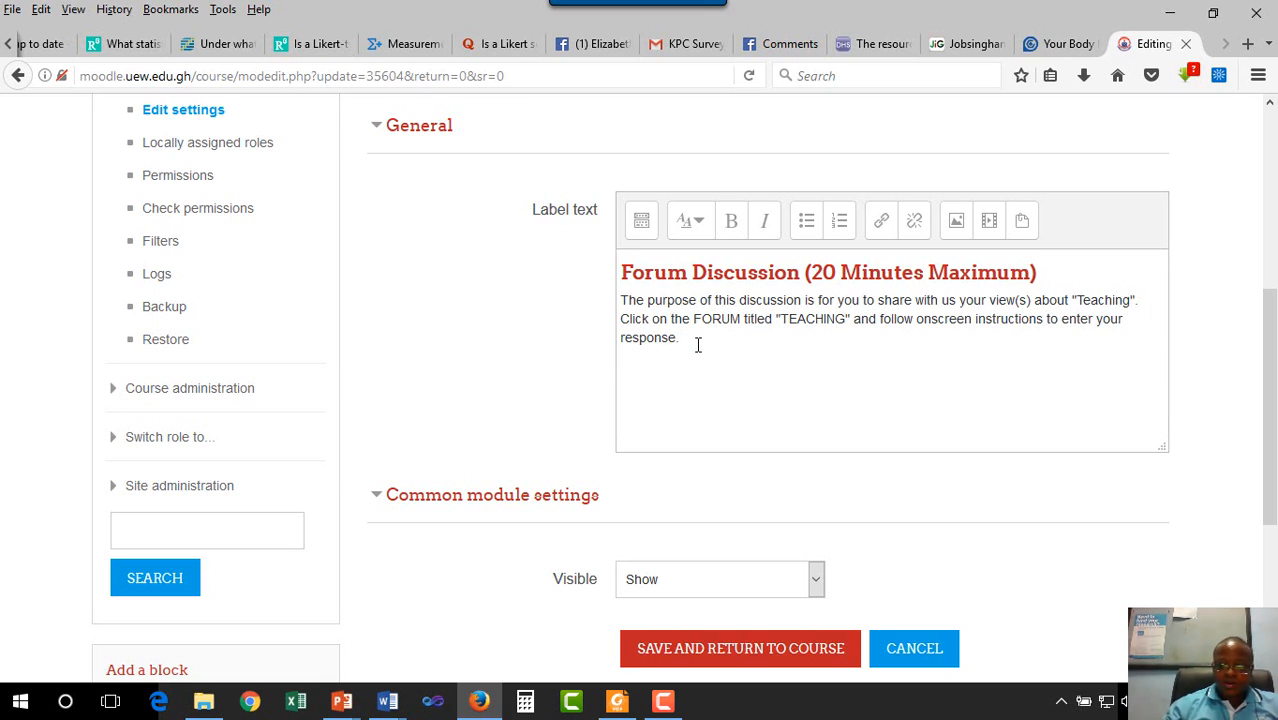
{"action": "left_click", "coordinate": [716, 652]}
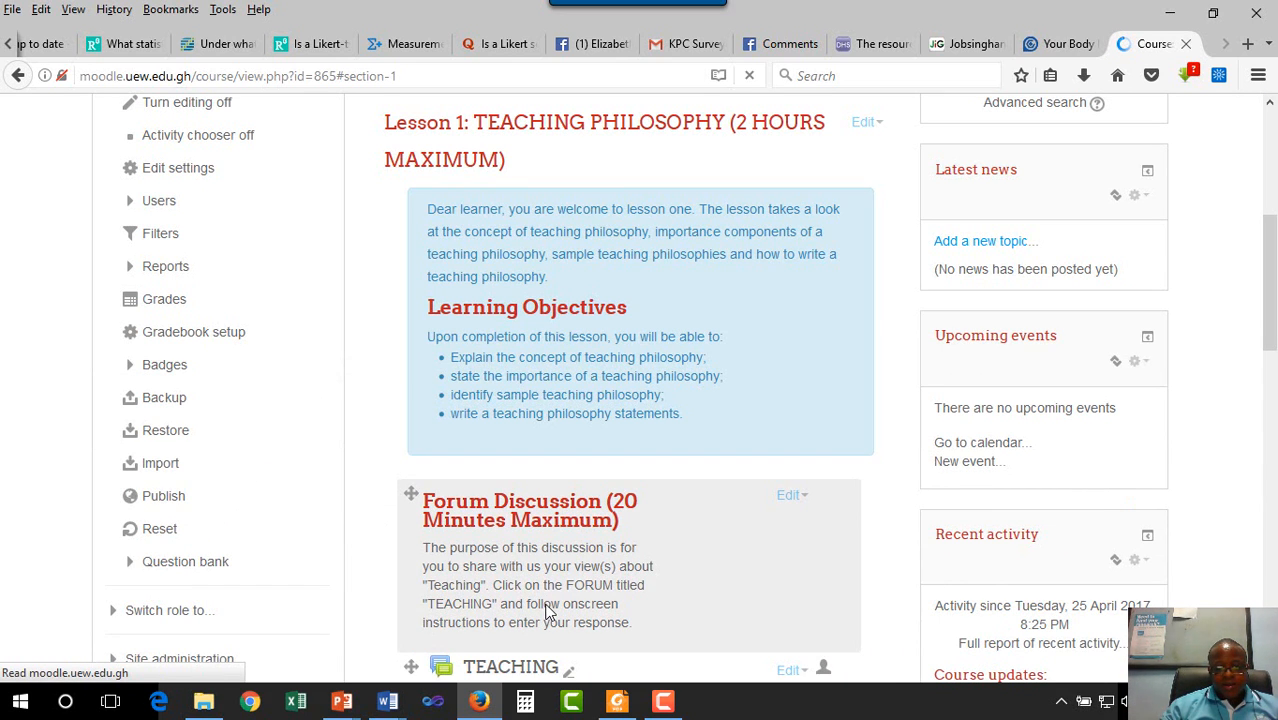
Step: Add a new Label resource to Lesson 1, below the TEACHING forum
{"action": "scroll", "coordinate": [547, 612], "scroll_direction": "down", "scroll_amount": 3}
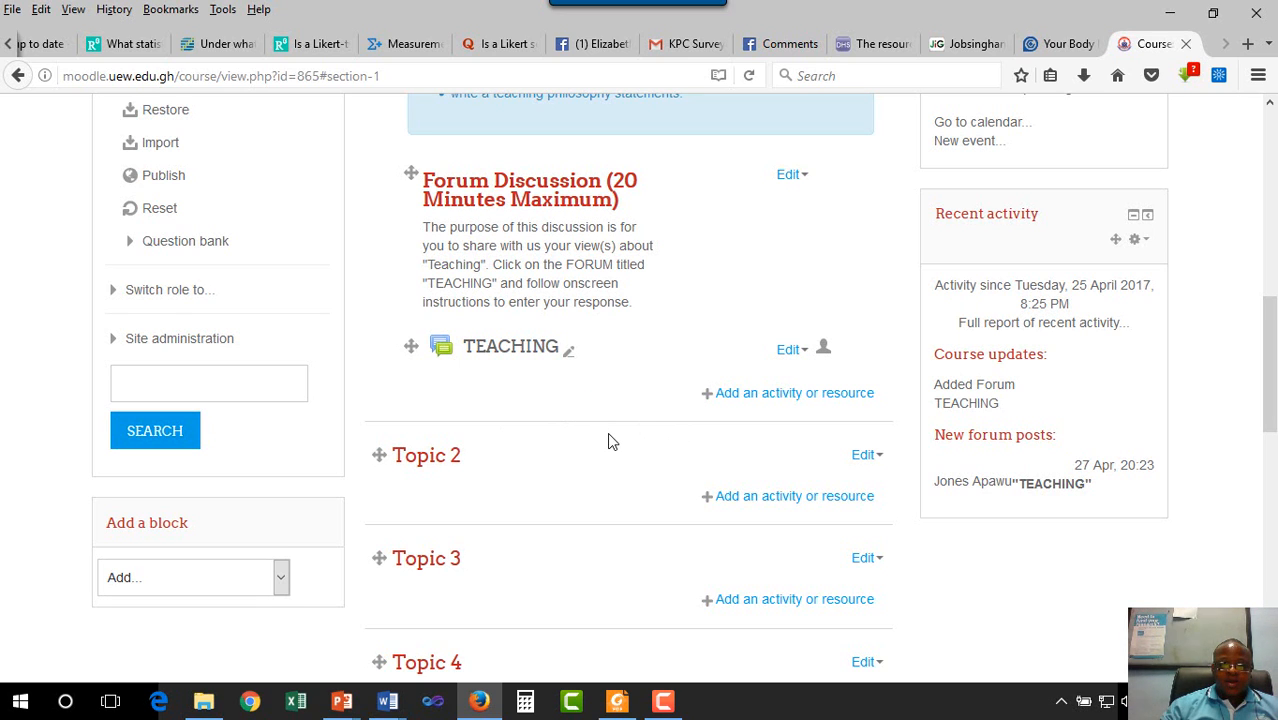
{"action": "scroll", "coordinate": [650, 450], "scroll_direction": "up", "scroll_amount": 2}
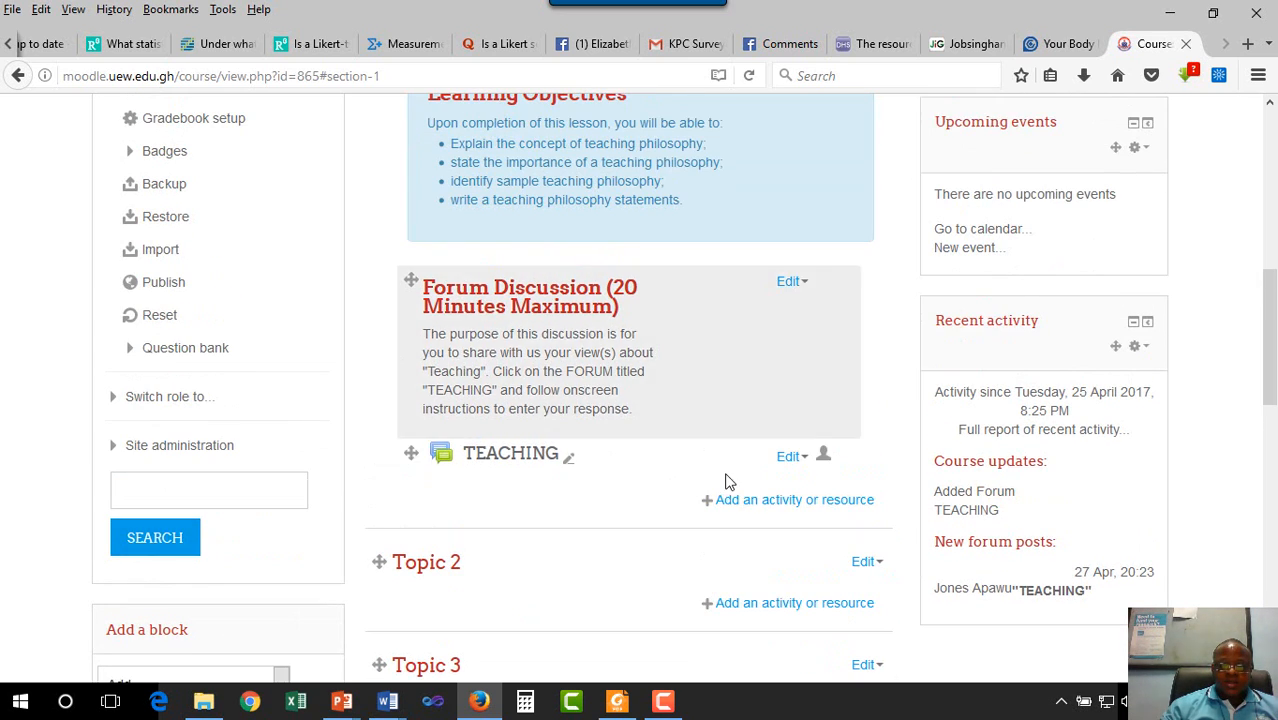
{"action": "left_click", "coordinate": [770, 502]}
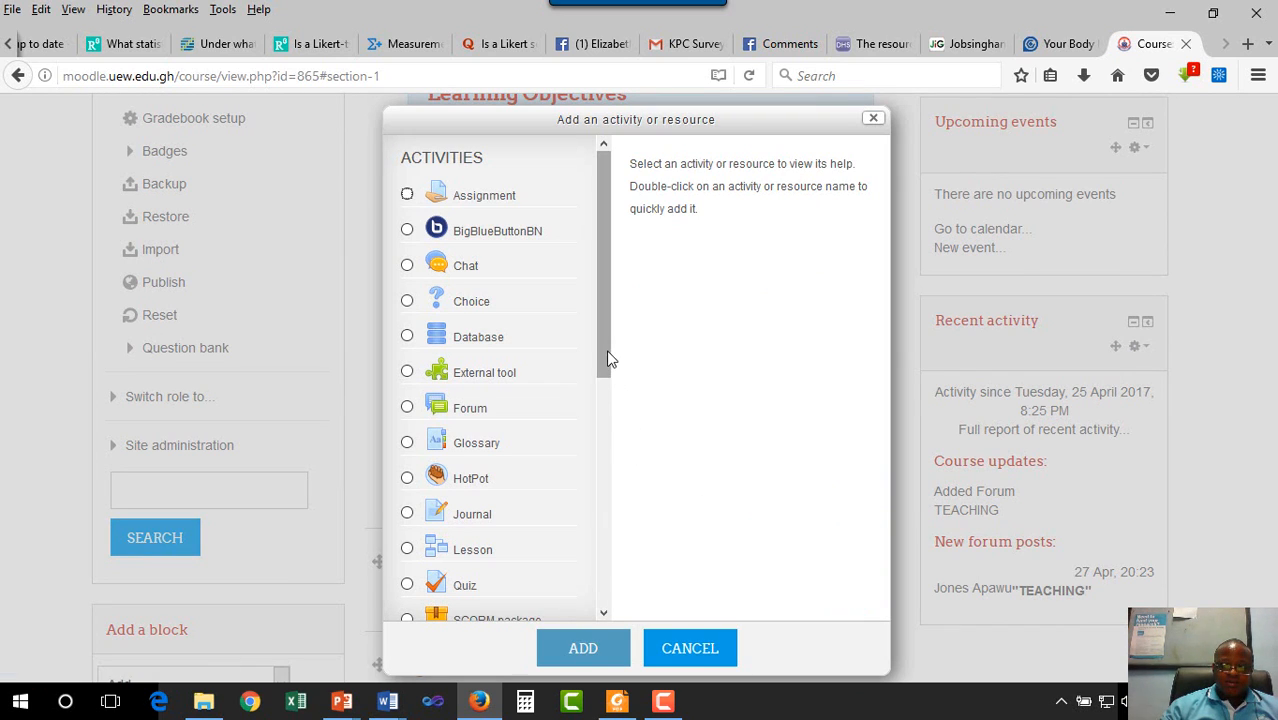
{"action": "left_click_drag", "start_coordinate": [611, 357], "coordinate": [604, 592]}
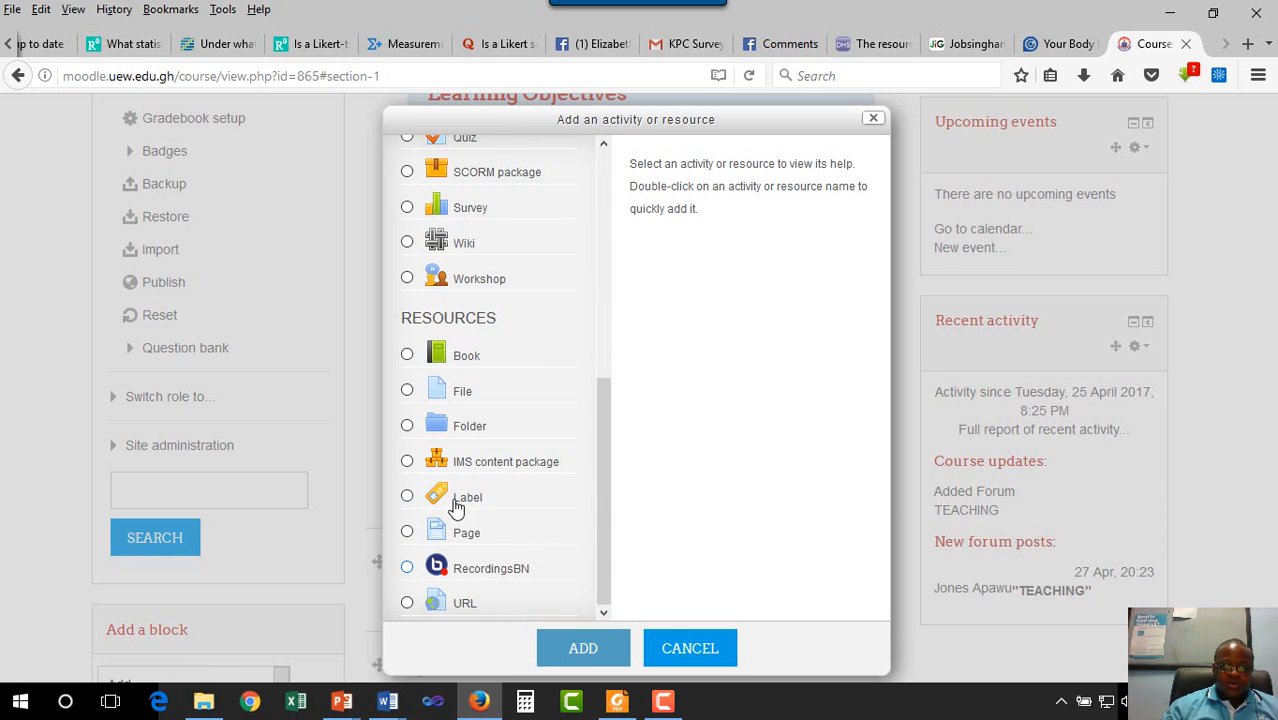
{"action": "left_click", "coordinate": [408, 497]}
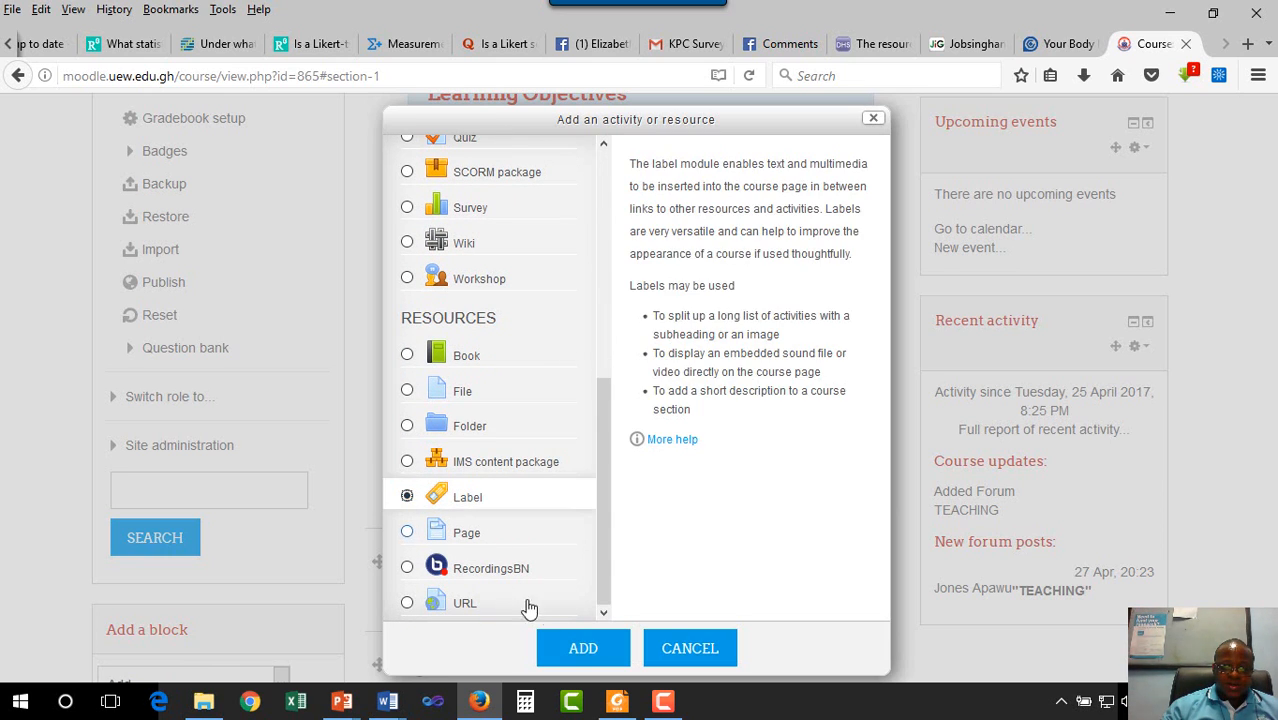
{"action": "left_click", "coordinate": [583, 648]}
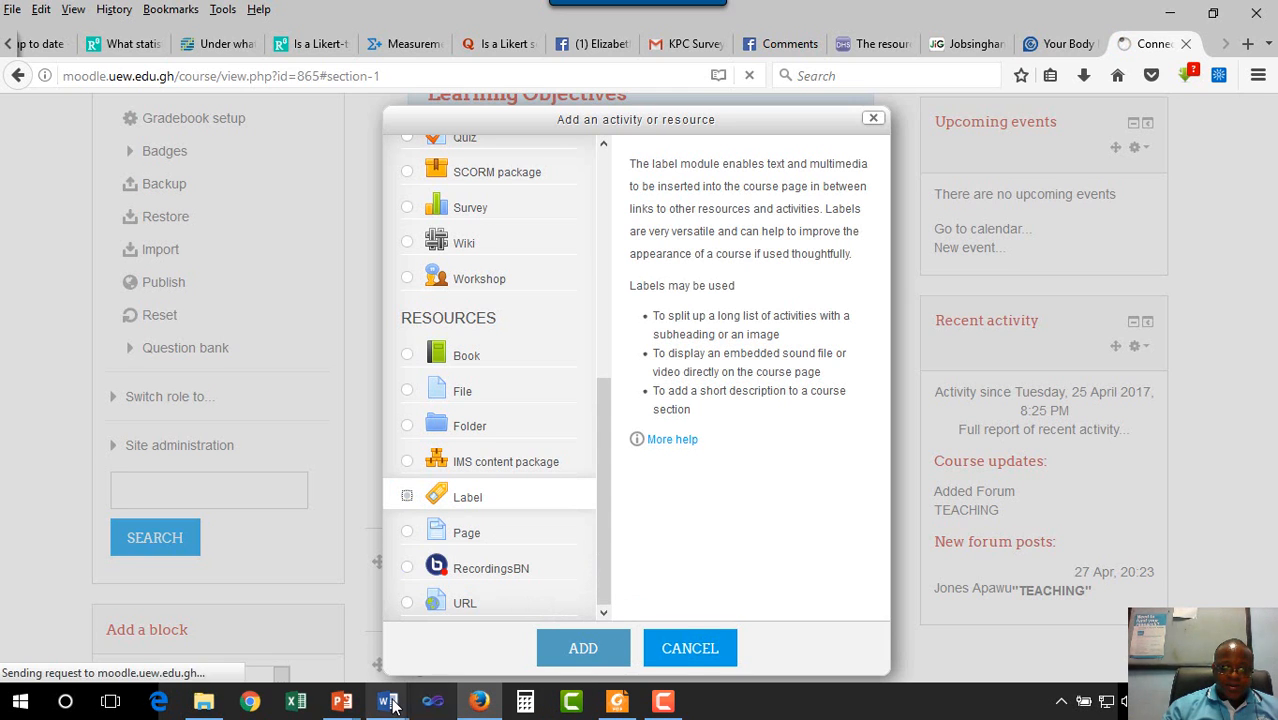
Step: Switch to the TEACHING PHILOSOPHY Word document and copy the "Presentation and Reading Resources (1 Hour Maximum)" heading with its paragraph
{"action": "mouse_move", "coordinate": [408, 702]}
{"action": "left_click", "coordinate": [420, 630]}
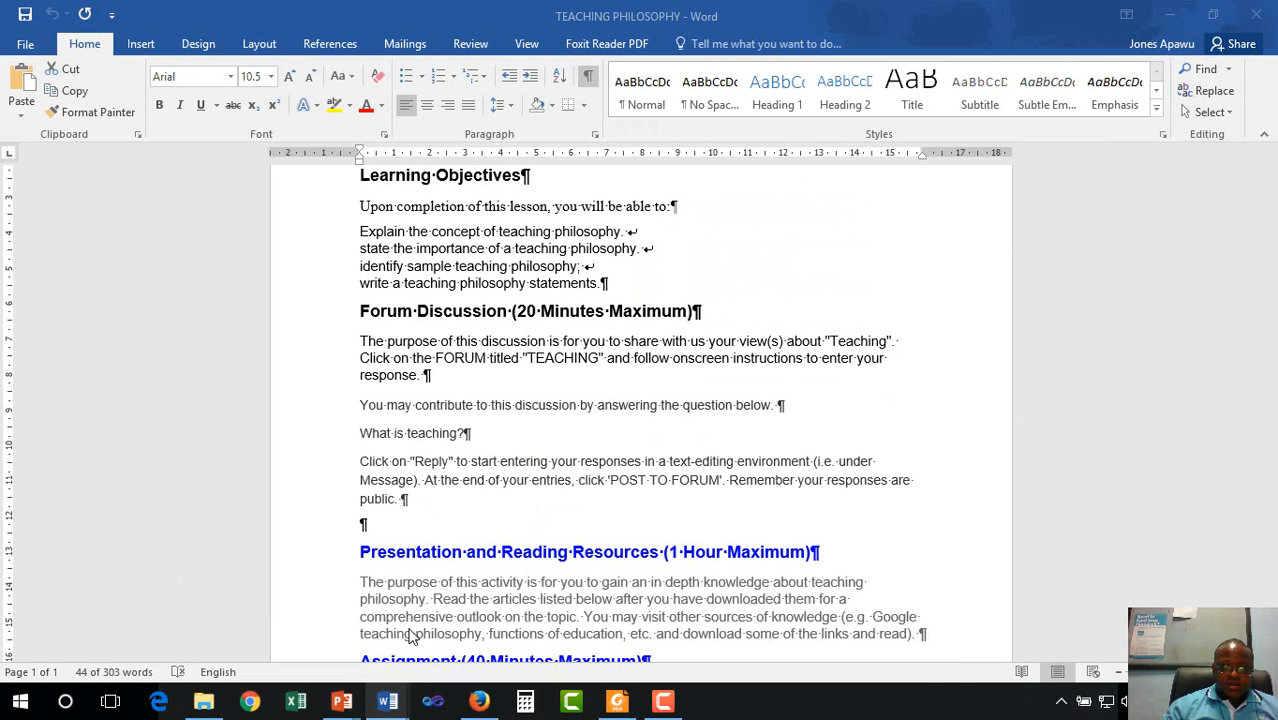
{"action": "scroll", "coordinate": [512, 483], "scroll_direction": "down", "scroll_amount": 3}
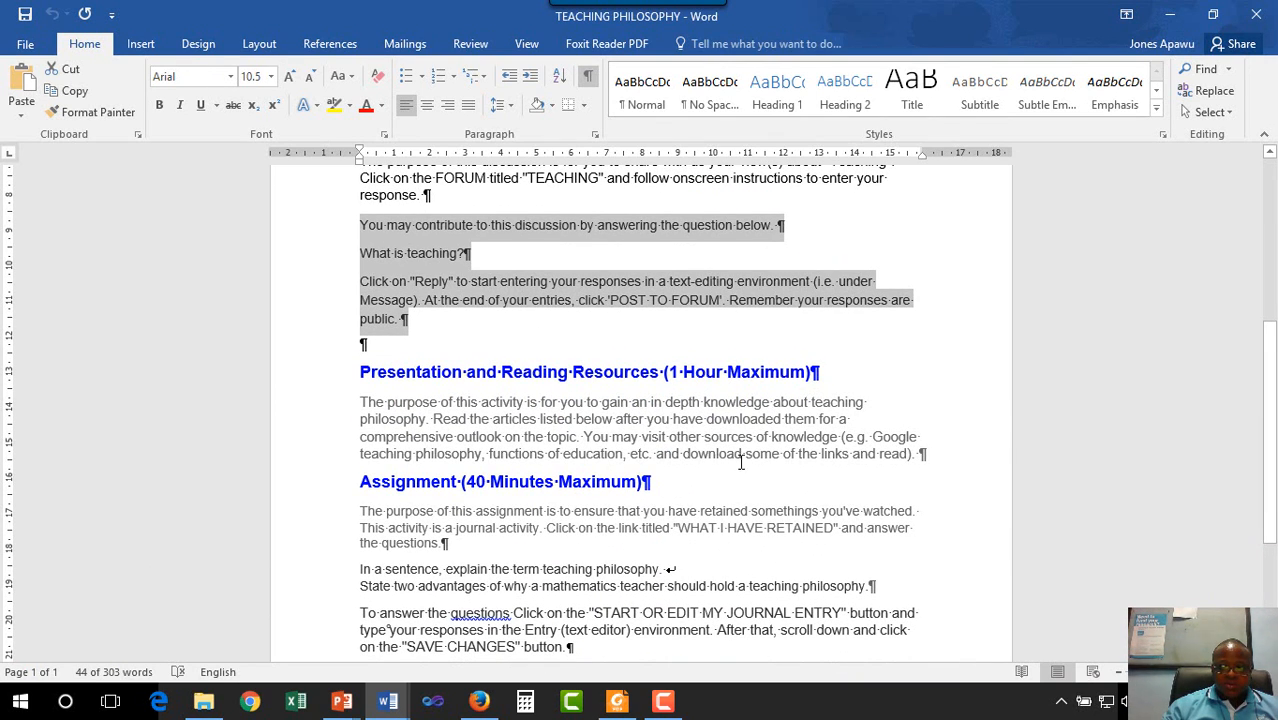
{"action": "left_click_drag", "start_coordinate": [921, 455], "coordinate": [362, 372]}
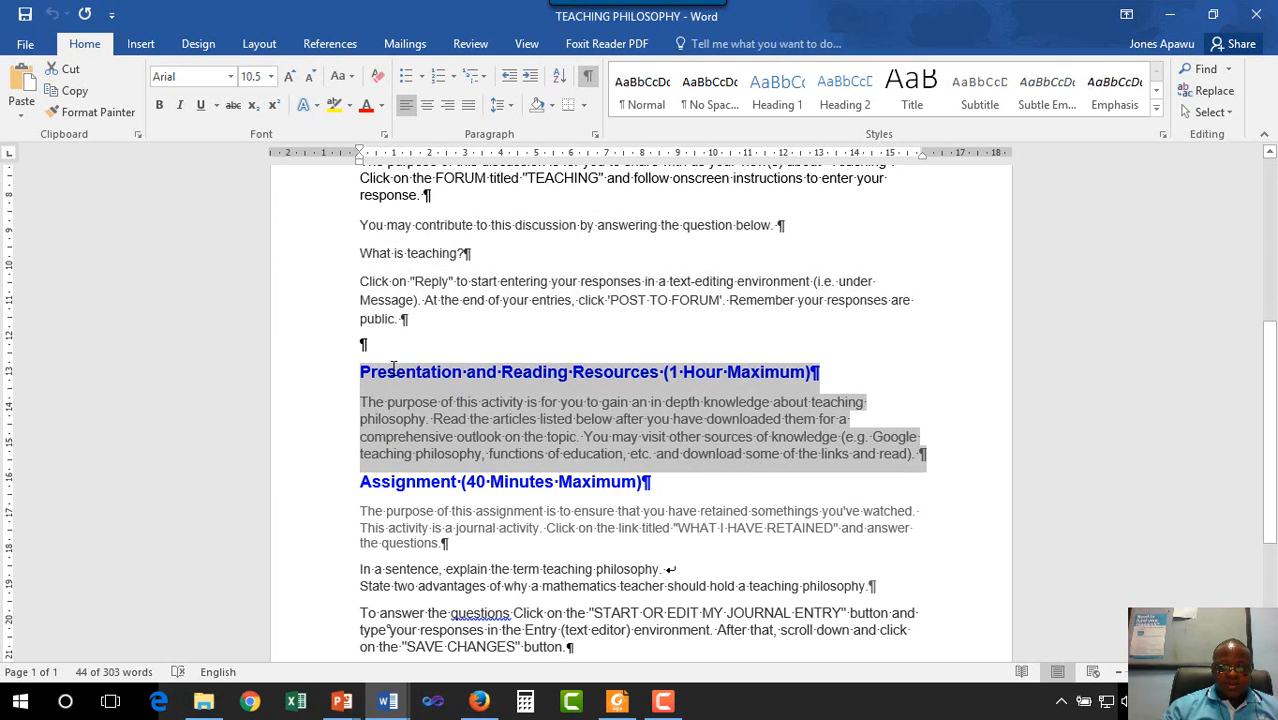
{"action": "right_click", "coordinate": [494, 417]}
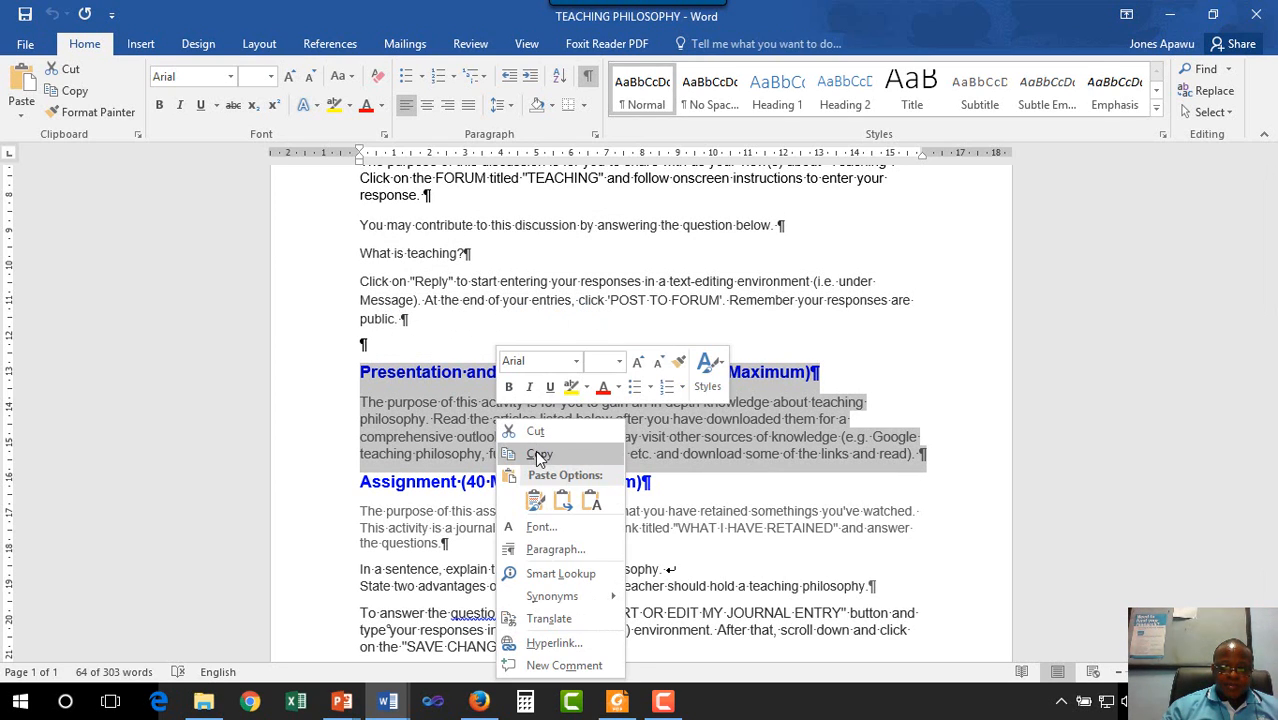
{"action": "left_click", "coordinate": [535, 450]}
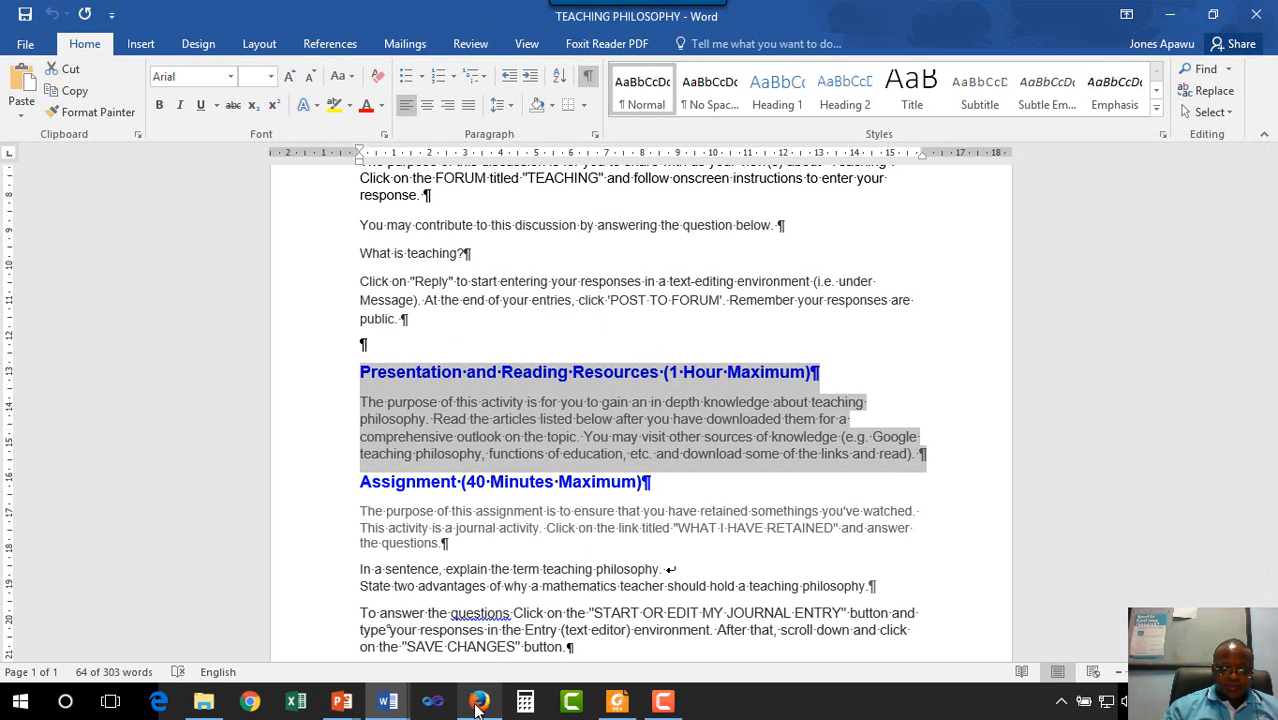
Step: Switch back to Moodle in Firefox and paste the copied heading and paragraph into the new label's text
{"action": "mouse_move", "coordinate": [479, 701]}
{"action": "left_click", "coordinate": [493, 625]}
{"action": "scroll", "coordinate": [676, 600], "scroll_direction": "down", "scroll_amount": 5}
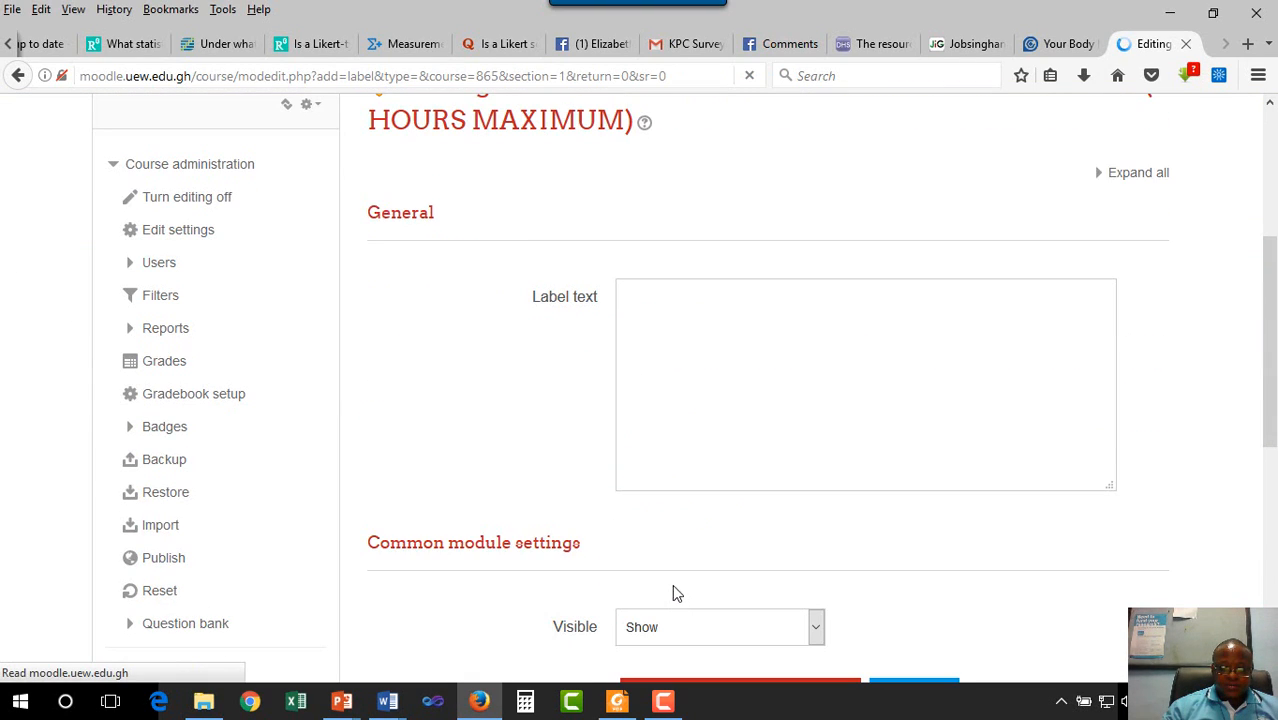
{"action": "left_click", "coordinate": [660, 341]}
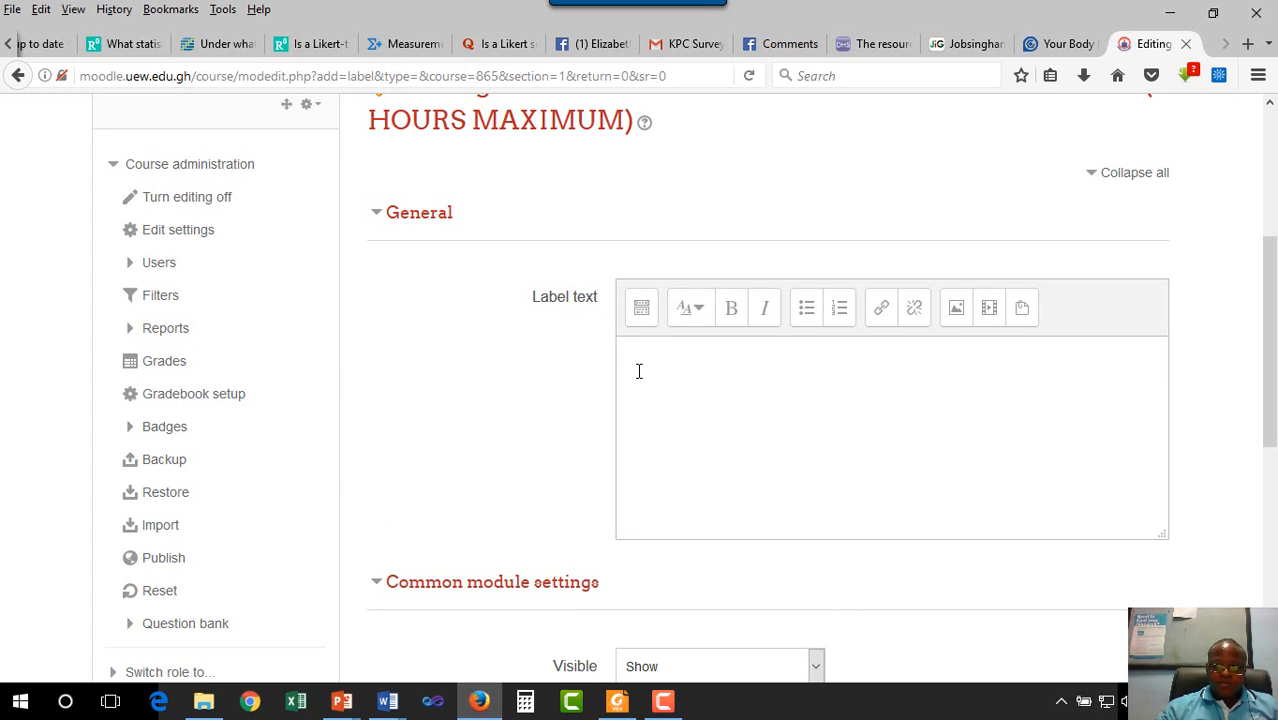
{"action": "key", "text": "ctrl+v"}
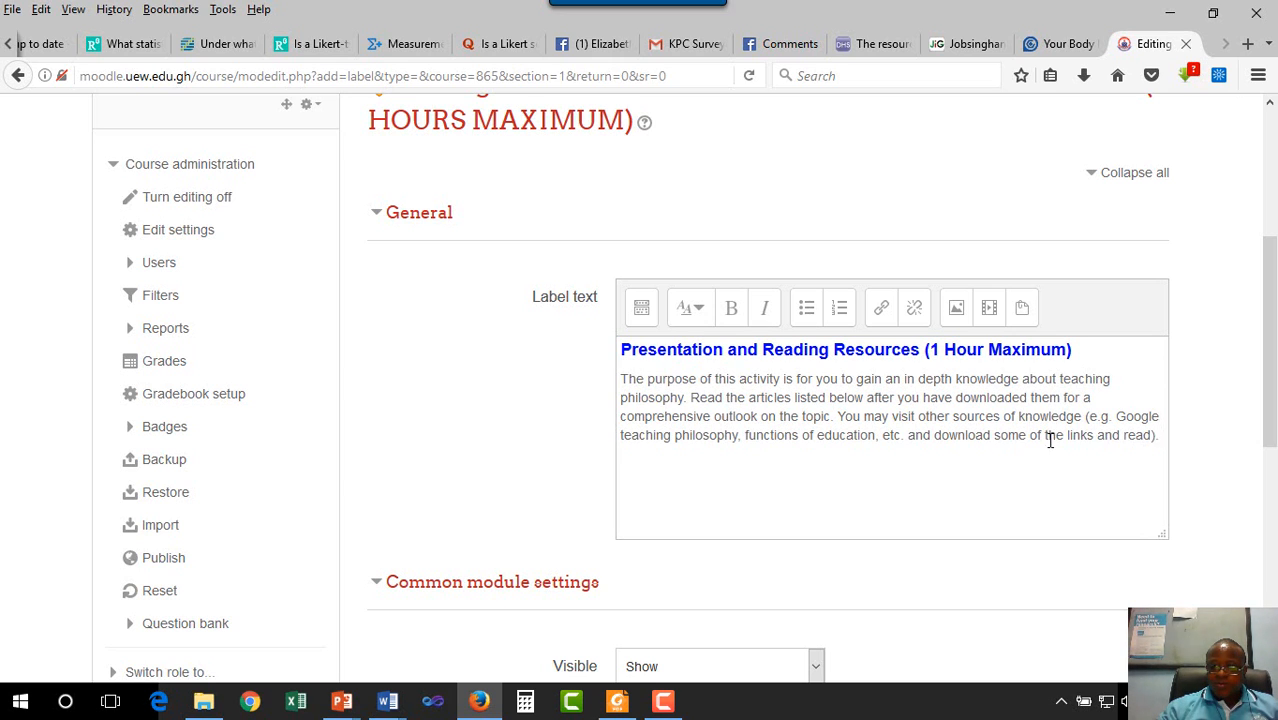
Step: Show the editor's extra formatting tools and clear the formatting of all the pasted label text
{"action": "left_click_drag", "start_coordinate": [1158, 437], "coordinate": [620, 348]}
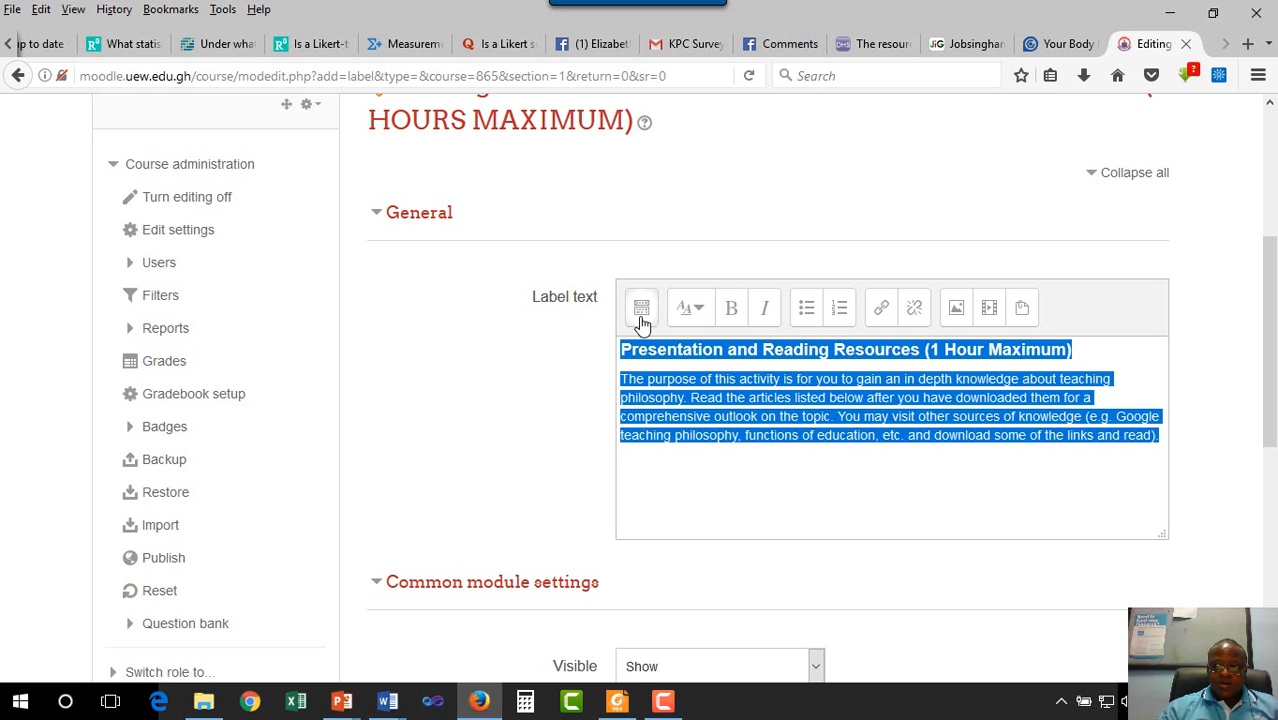
{"action": "left_click", "coordinate": [641, 308]}
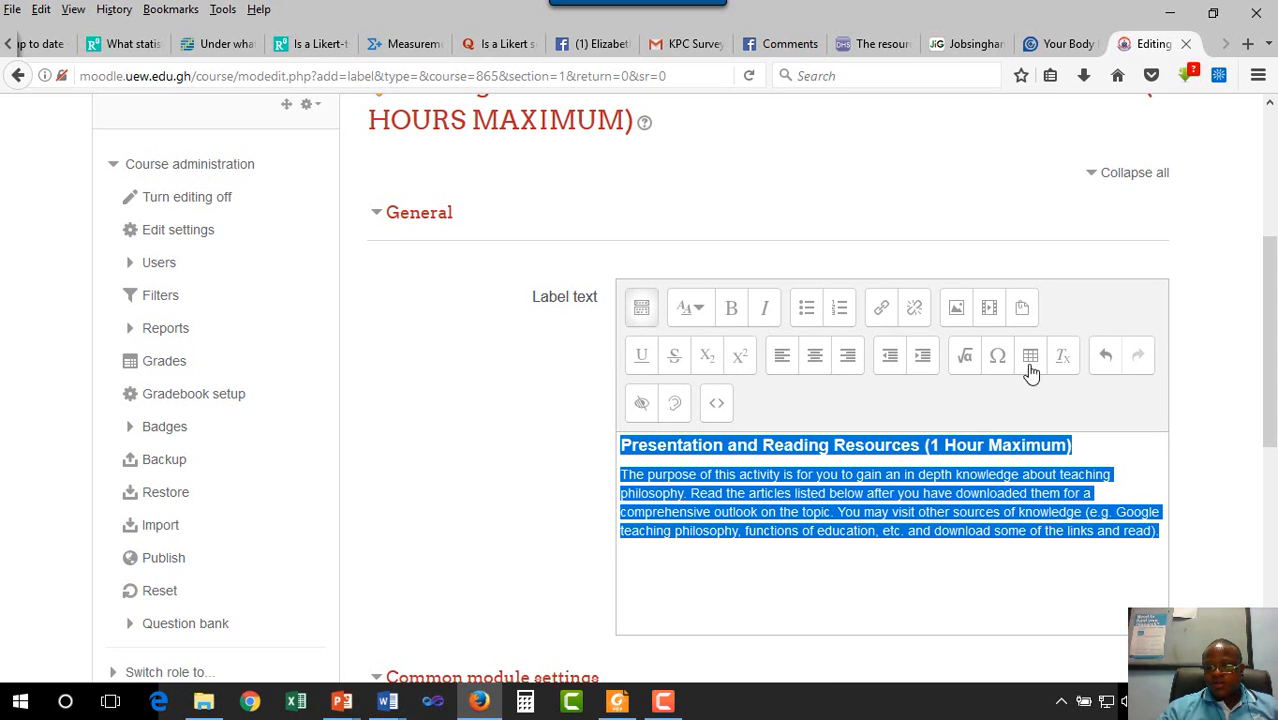
{"action": "left_click", "coordinate": [1064, 370]}
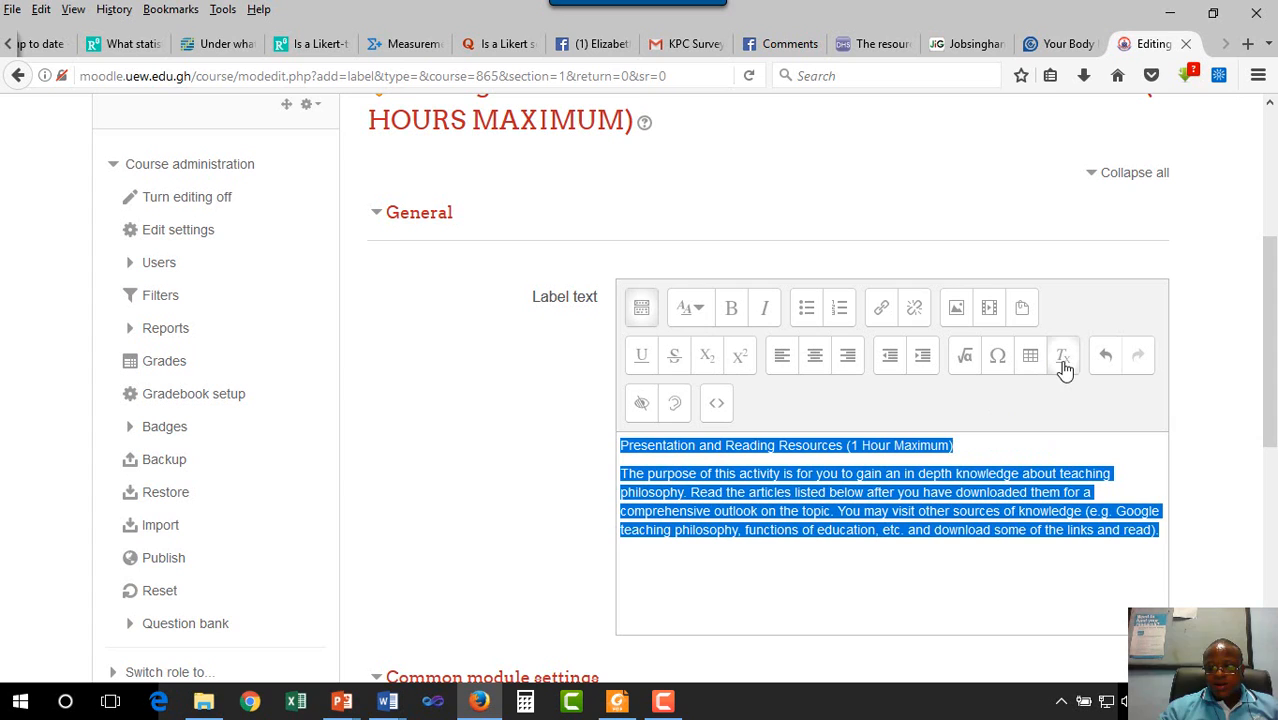
{"action": "left_click", "coordinate": [984, 545]}
Step: Format the "Presentation and Reading Resources (1 Hour Maximum)" line as Heading (medium) and make it bold
{"action": "triple_click", "coordinate": [697, 445]}
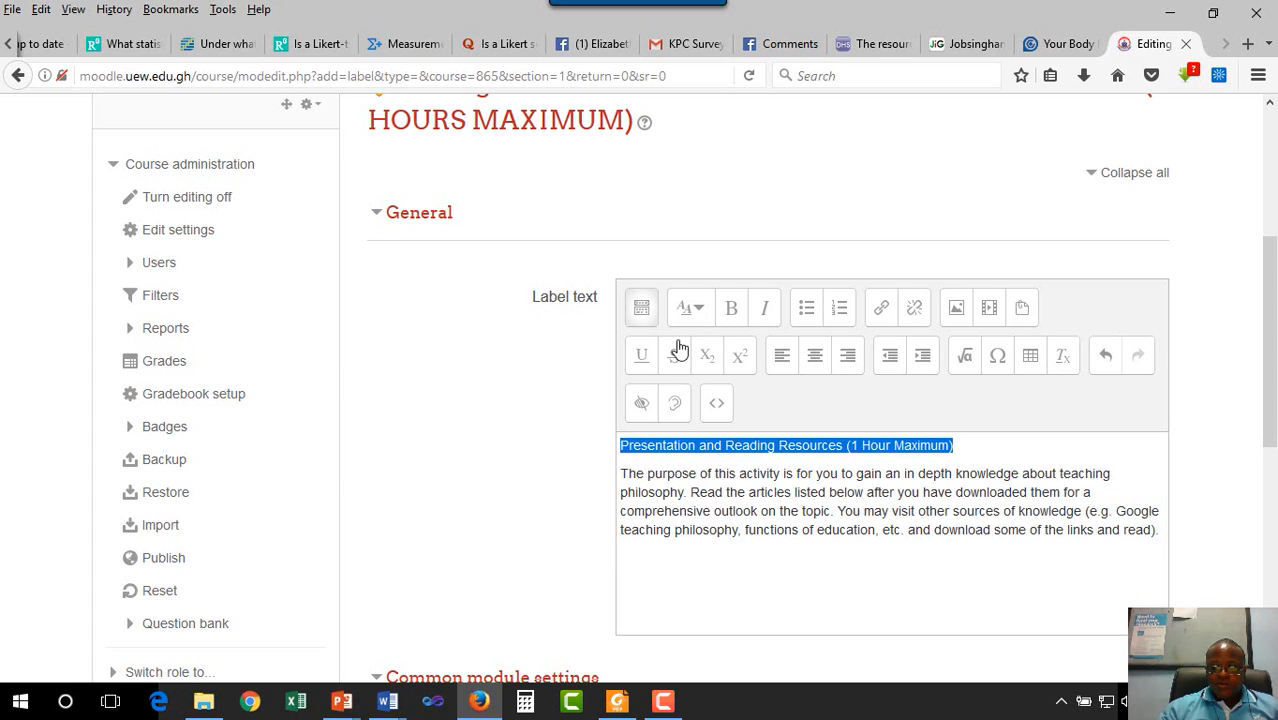
{"action": "left_click", "coordinate": [700, 318]}
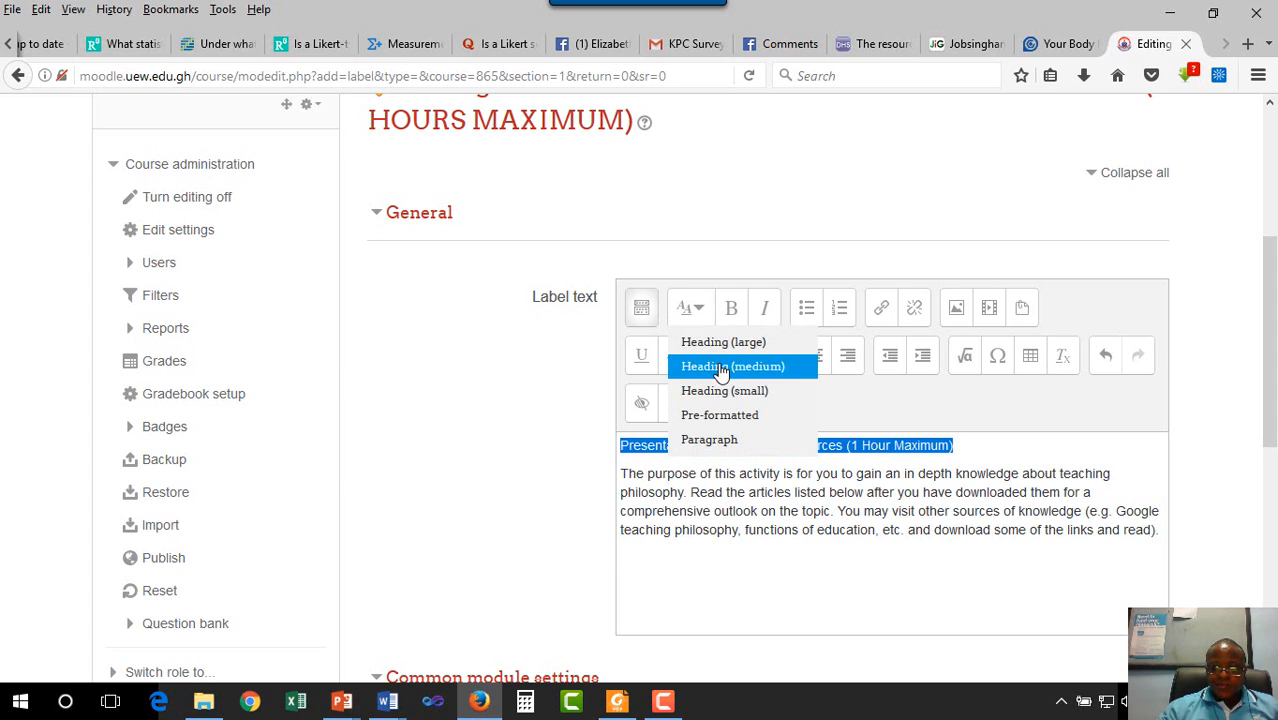
{"action": "left_click", "coordinate": [719, 367]}
{"action": "left_click", "coordinate": [757, 537]}
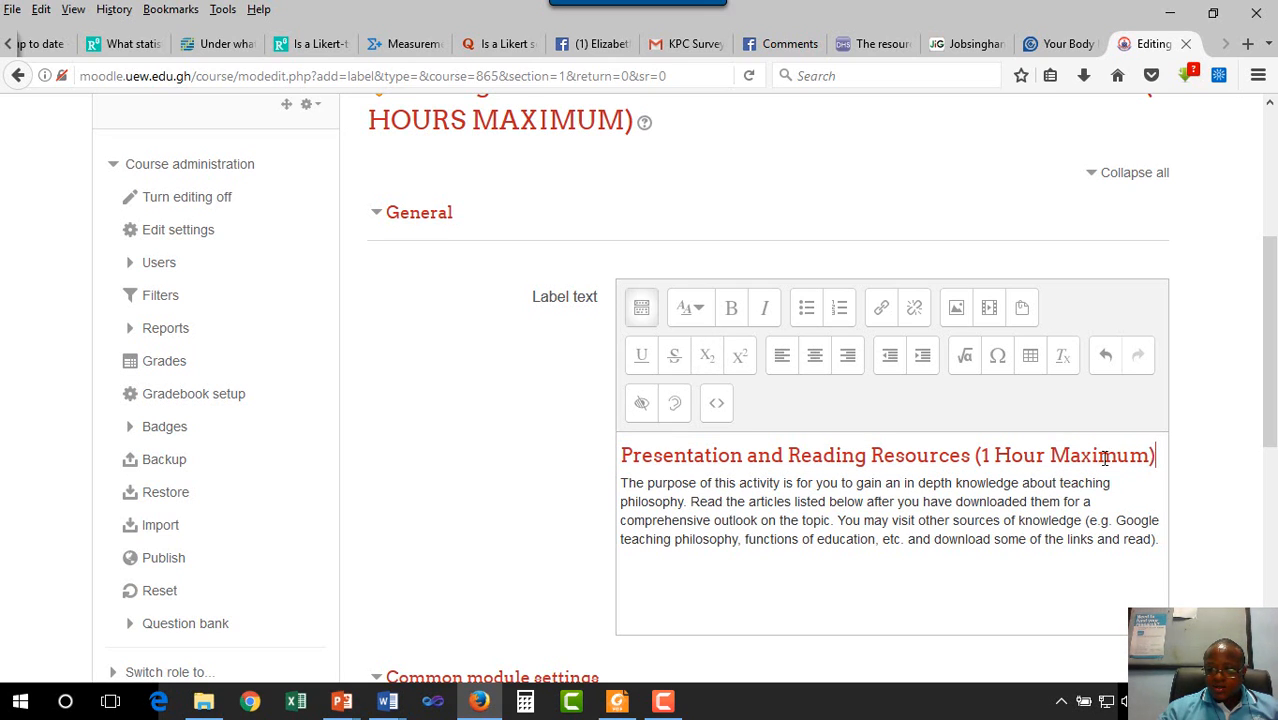
{"action": "left_click_drag", "start_coordinate": [1156, 455], "coordinate": [614, 457]}
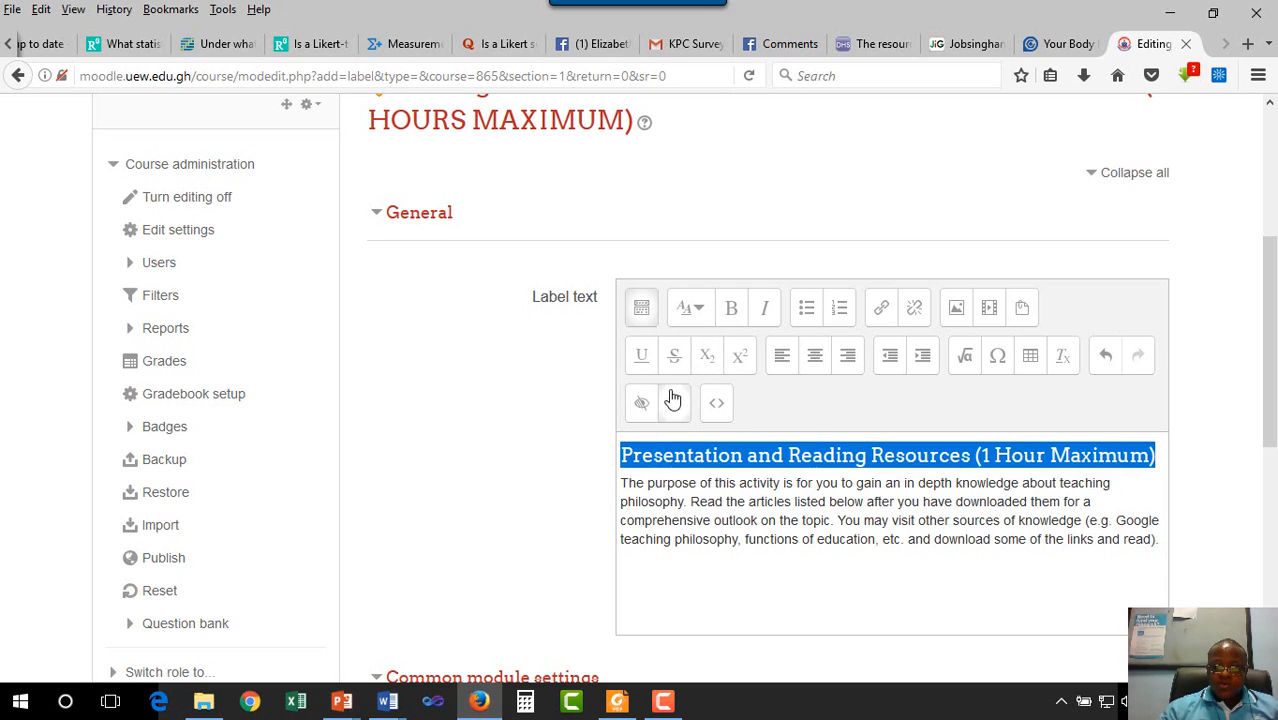
{"action": "left_click", "coordinate": [732, 313]}
{"action": "left_click", "coordinate": [803, 485]}
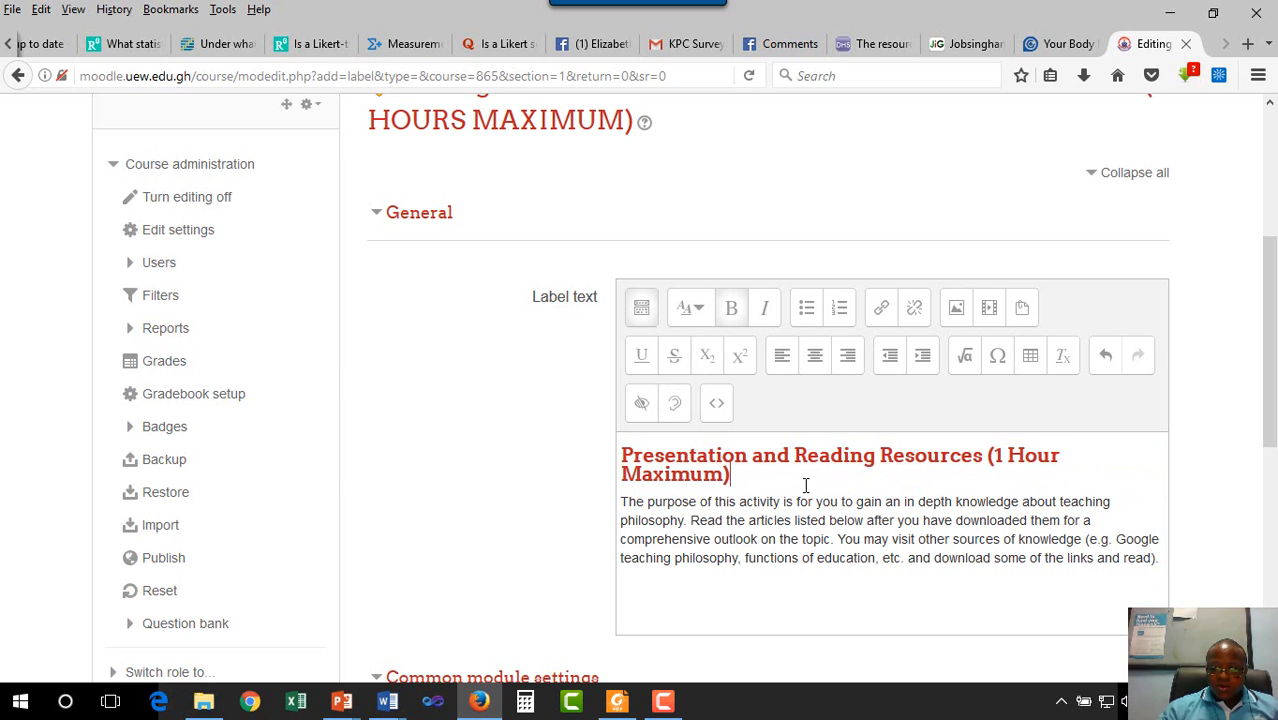
Step: Save the Presentation and Reading Resources label and return to the course
{"action": "scroll", "coordinate": [786, 537], "scroll_direction": "down", "scroll_amount": 2}
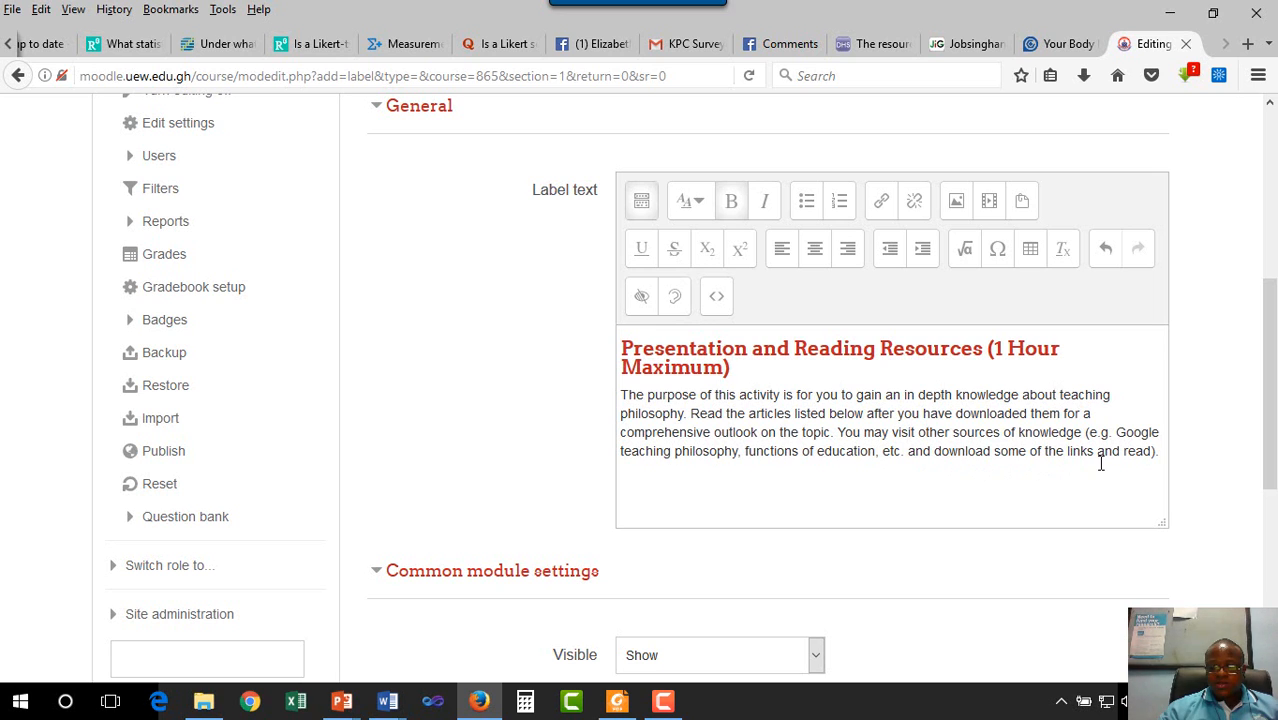
{"action": "scroll", "coordinate": [870, 395], "scroll_direction": "down", "scroll_amount": 5}
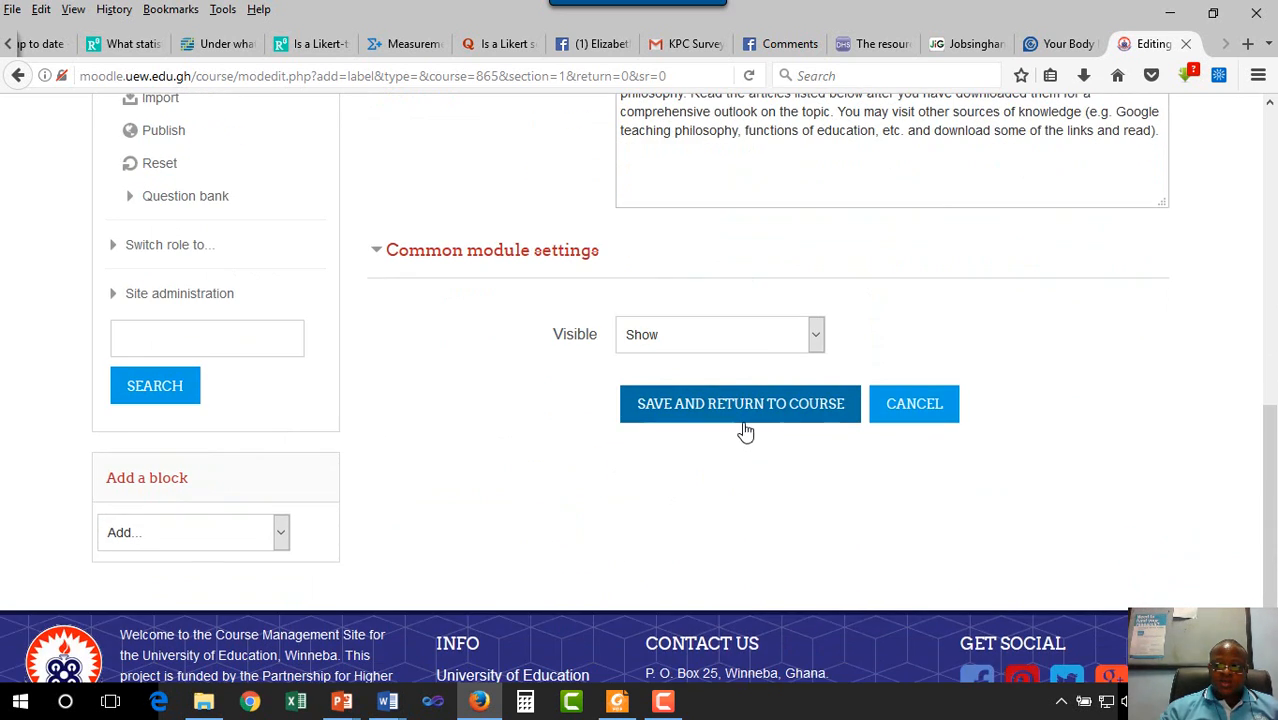
{"action": "scroll", "coordinate": [793, 403], "scroll_direction": "up", "scroll_amount": 3}
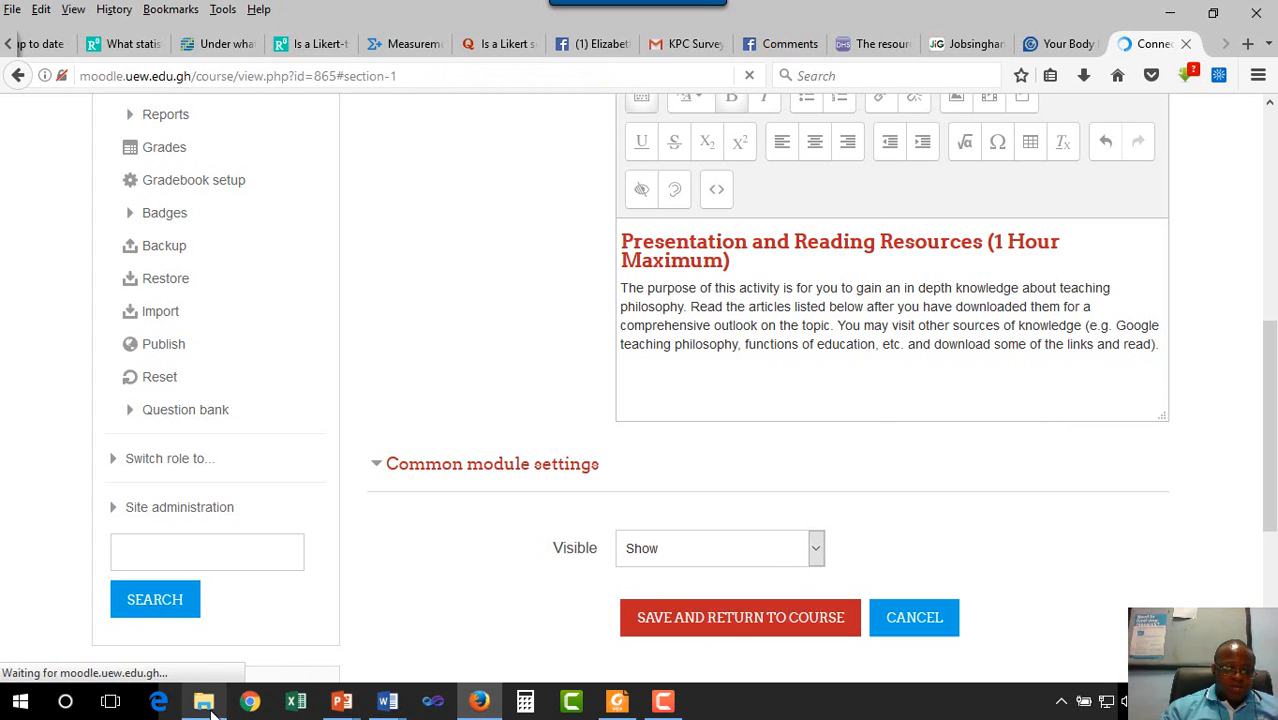
Step: Switch to the Lesson 8 folder in File Explorer and open its Materials subfolder
{"action": "mouse_move", "coordinate": [203, 700]}
{"action": "left_click", "coordinate": [215, 610]}
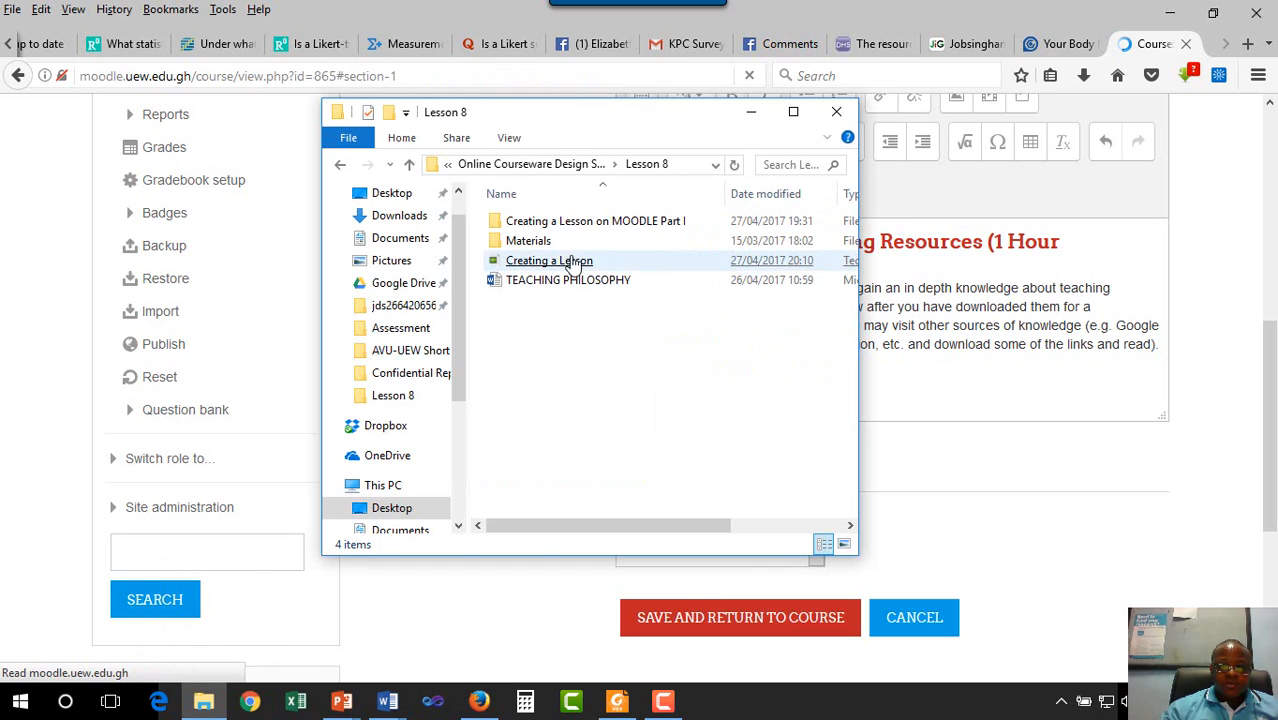
{"action": "double_click", "coordinate": [528, 241]}
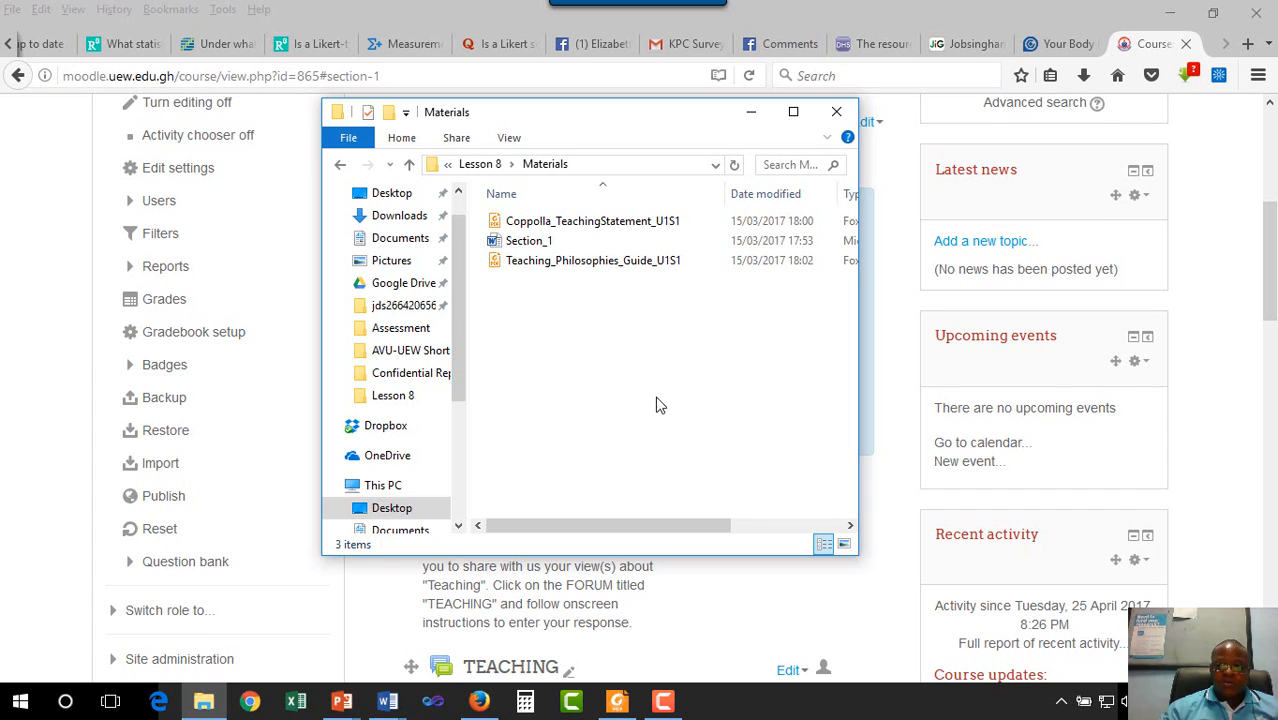
Step: Place the course page beside the Materials folder window and add Coppolla_TeachingStatement_U1S1 from that folder to the end of Lesson 1
{"action": "left_click", "coordinate": [1017, 8]}
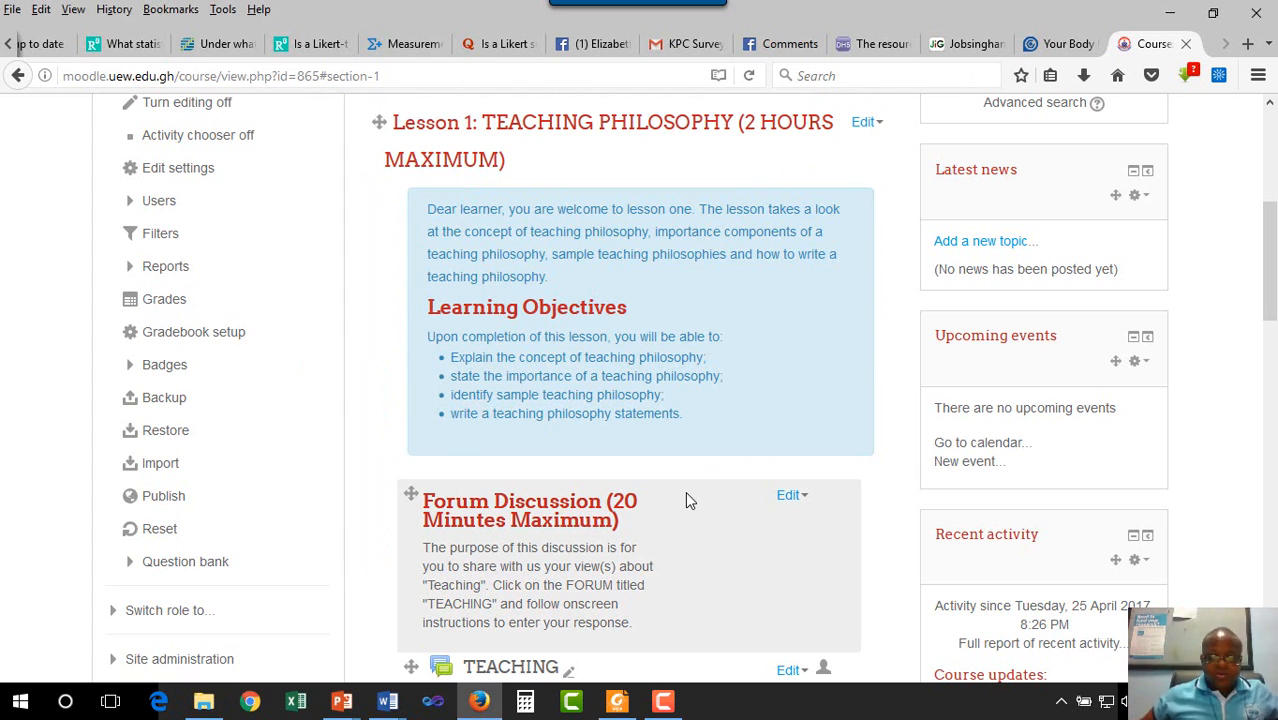
{"action": "scroll", "coordinate": [695, 500], "scroll_direction": "down", "scroll_amount": 3}
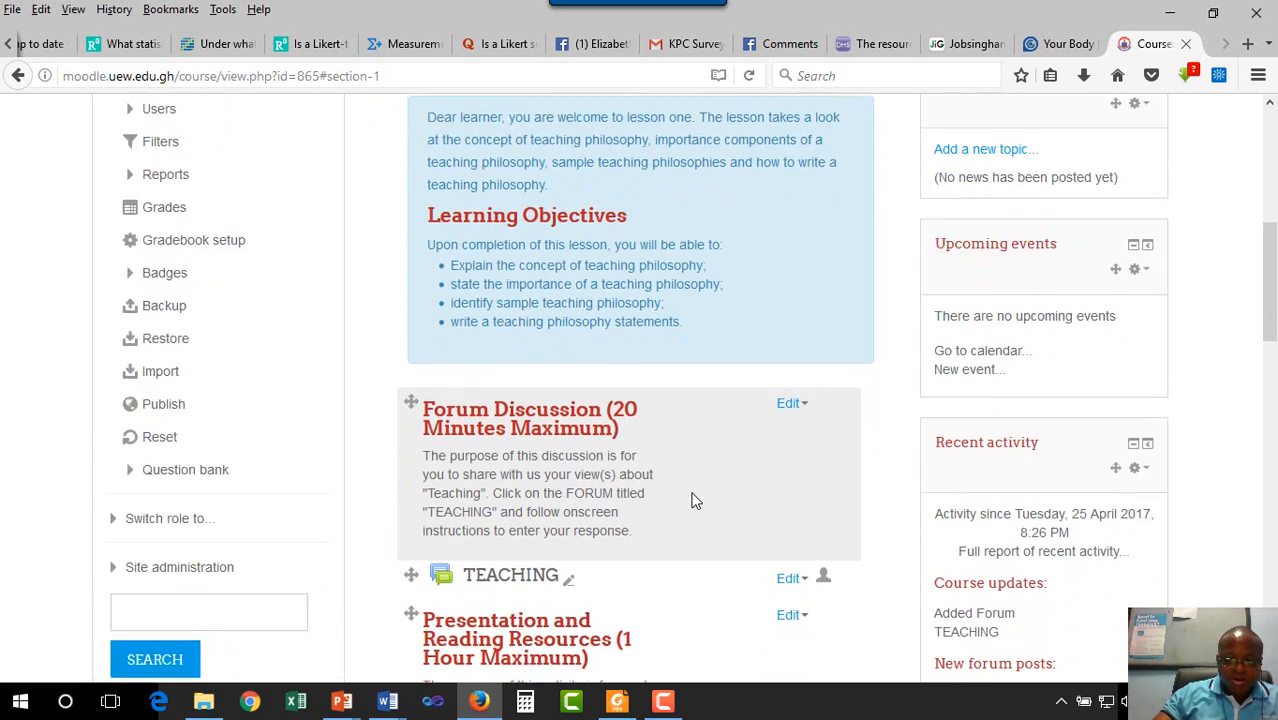
{"action": "scroll", "coordinate": [695, 500], "scroll_direction": "down", "scroll_amount": 6}
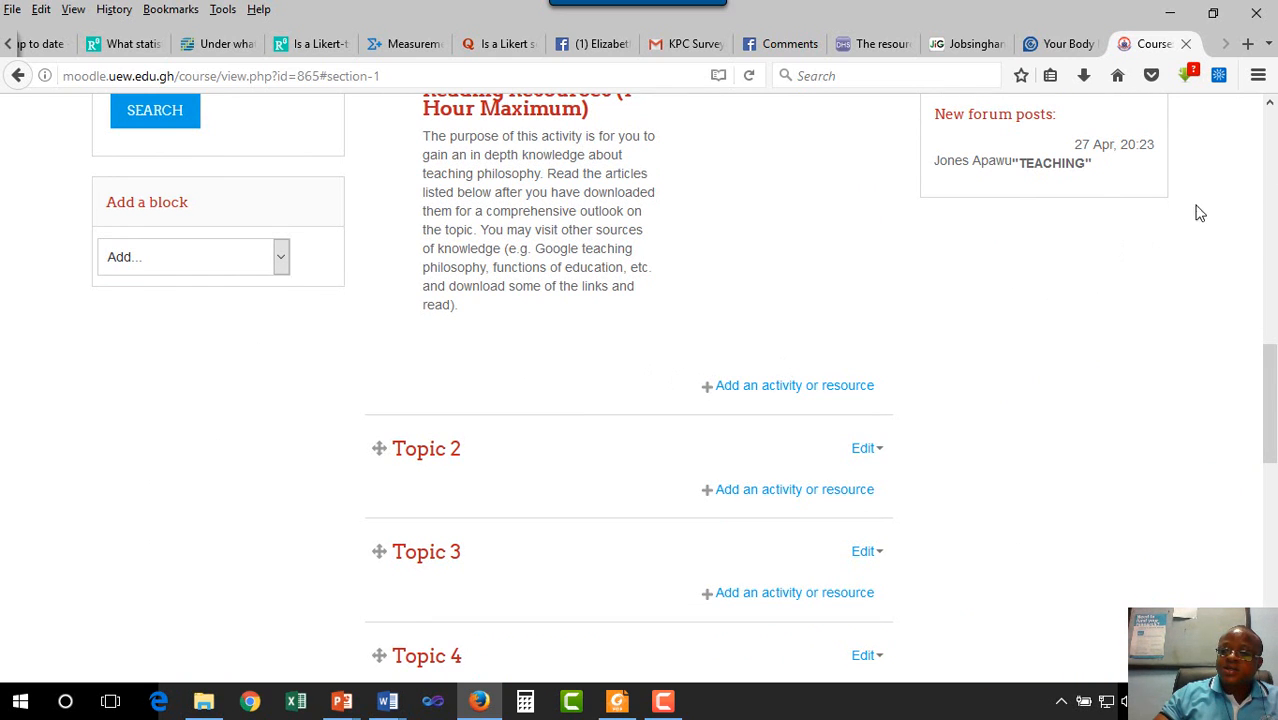
{"action": "left_click", "coordinate": [1213, 16]}
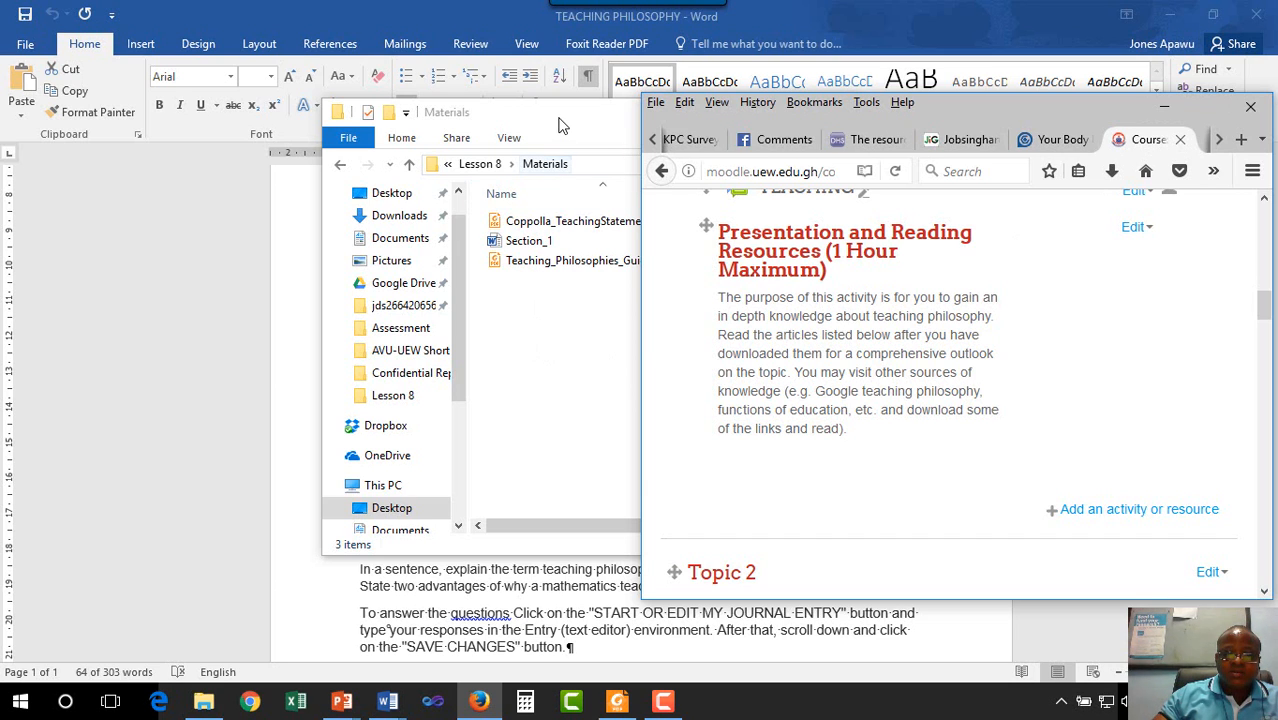
{"action": "left_click_drag", "start_coordinate": [560, 125], "coordinate": [250, 139]}
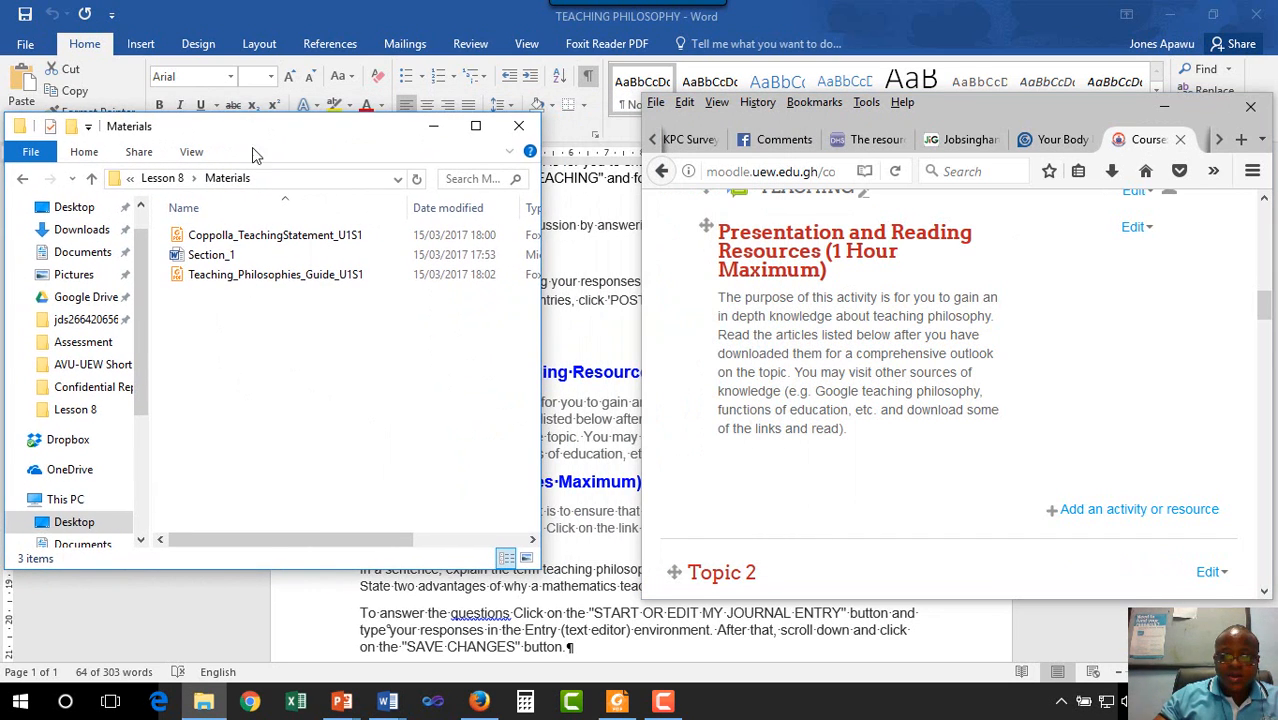
{"action": "left_click", "coordinate": [250, 240]}
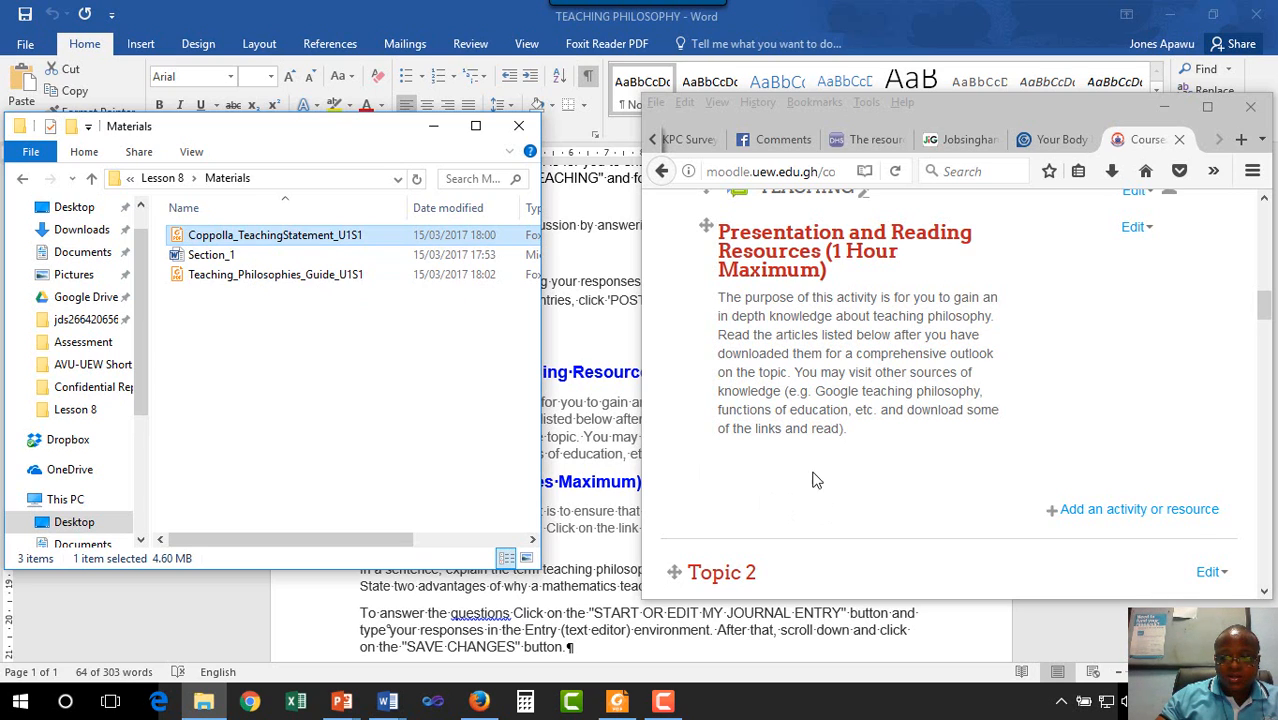
{"action": "left_click_drag", "start_coordinate": [813, 480], "coordinate": [820, 480]}
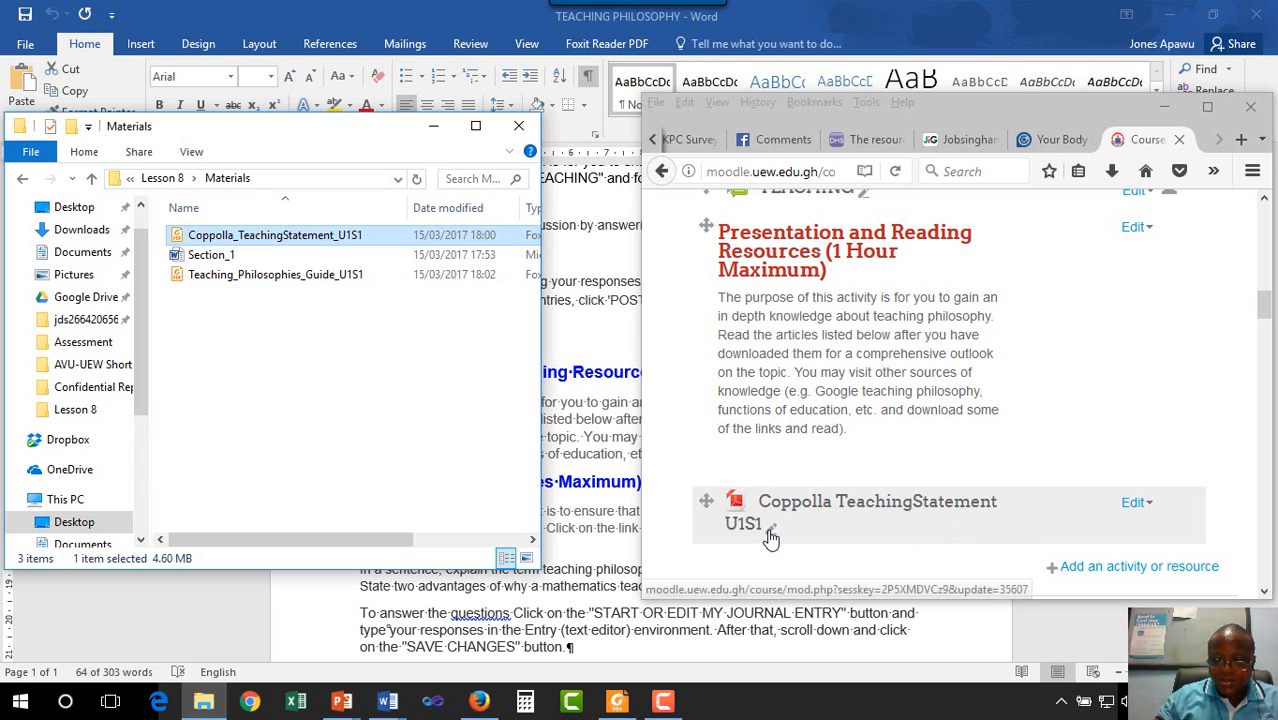
Step: Rename the newly added PDF resource in Lesson 1 as "Writing Teaching Philosophy Statement" and restore the browser to full size
{"action": "left_click", "coordinate": [770, 538]}
{"action": "left_click", "coordinate": [771, 530]}
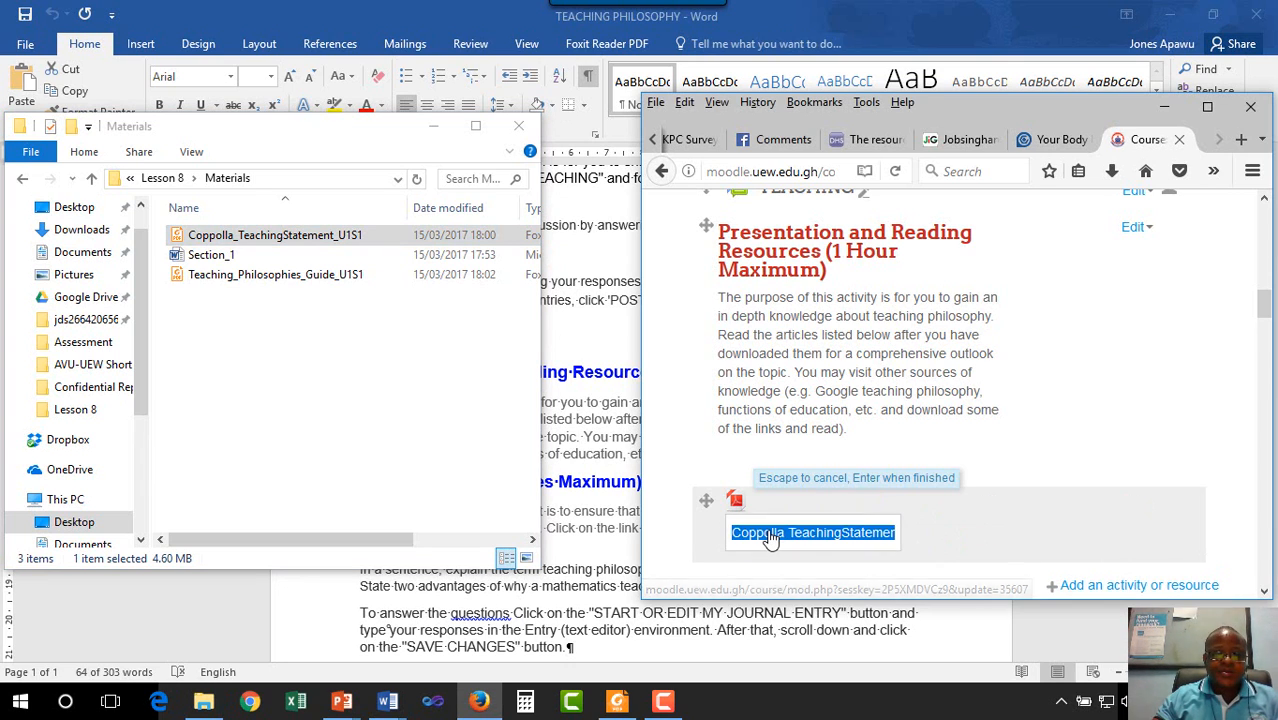
{"action": "left_click", "coordinate": [1207, 108]}
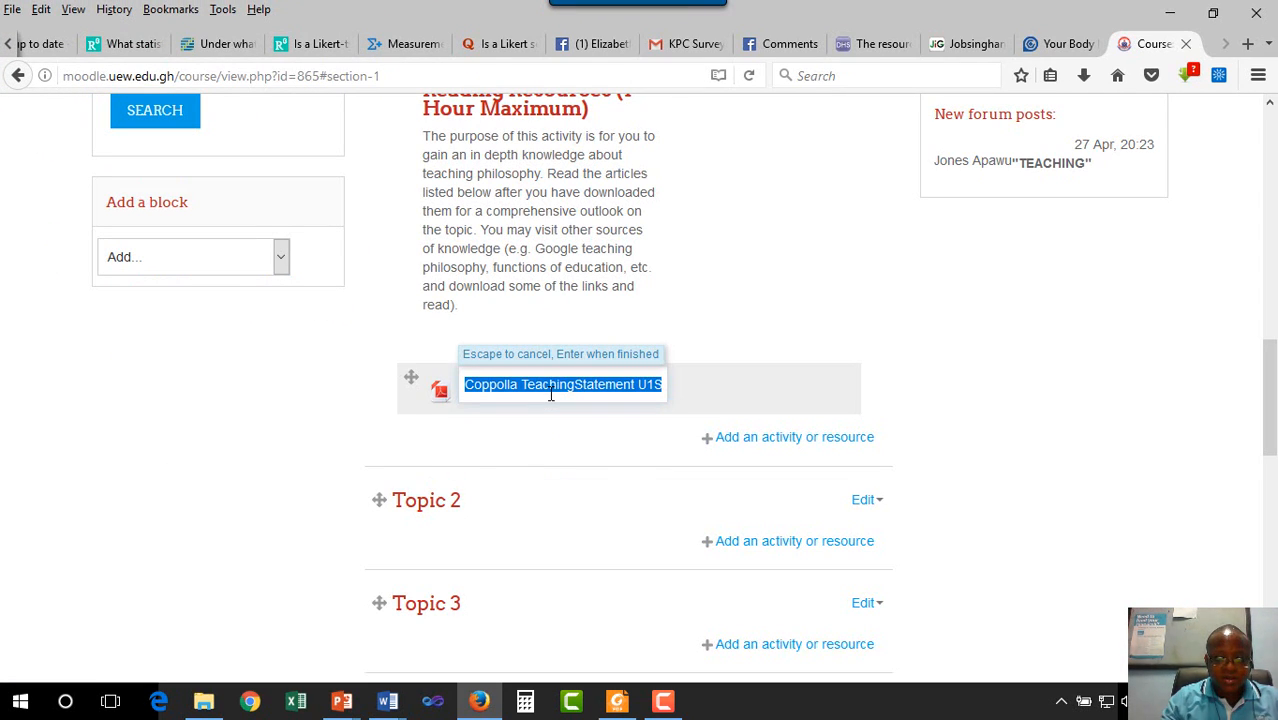
{"action": "type", "text": "W"}
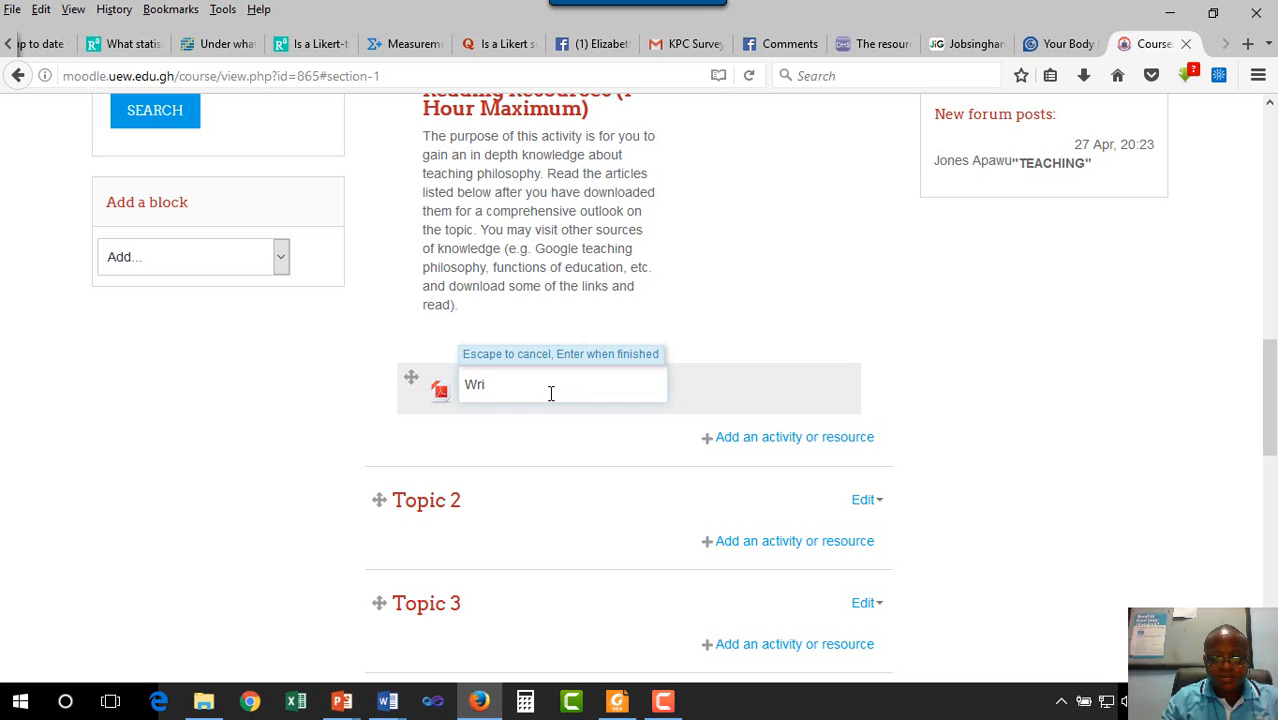
{"action": "type", "text": "riting"}
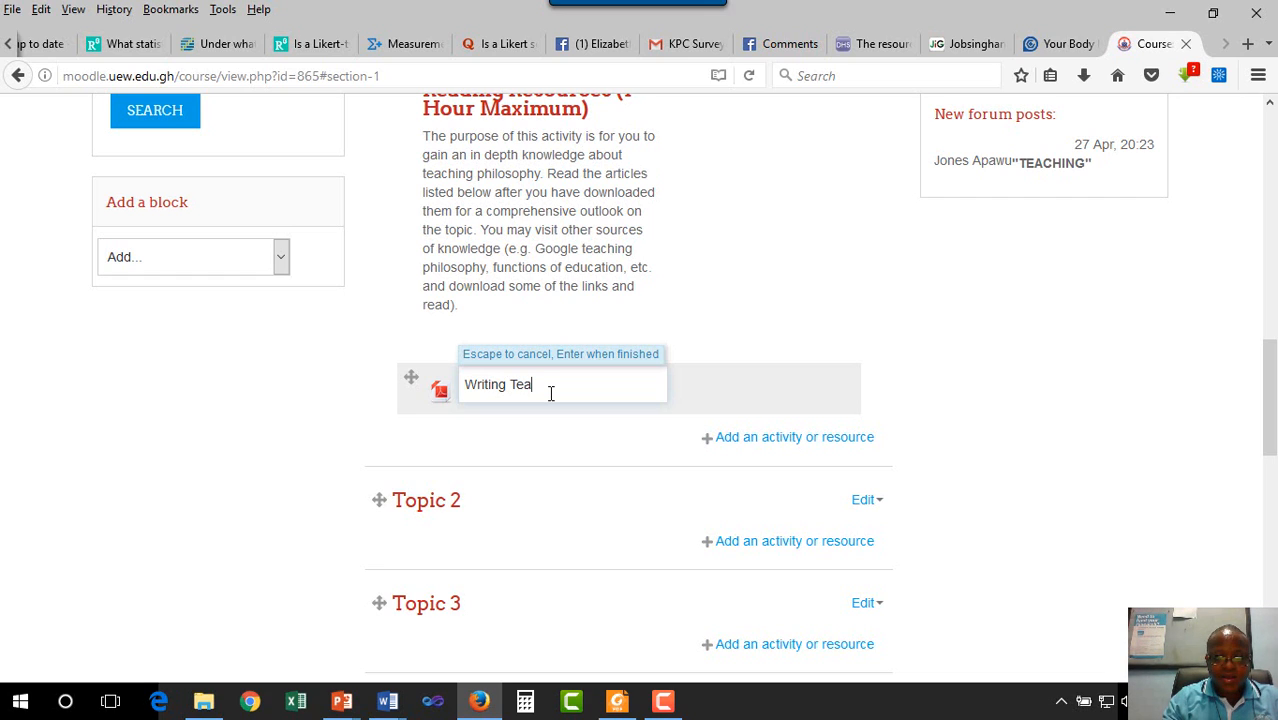
{"action": "type", "text": "Teaching "}
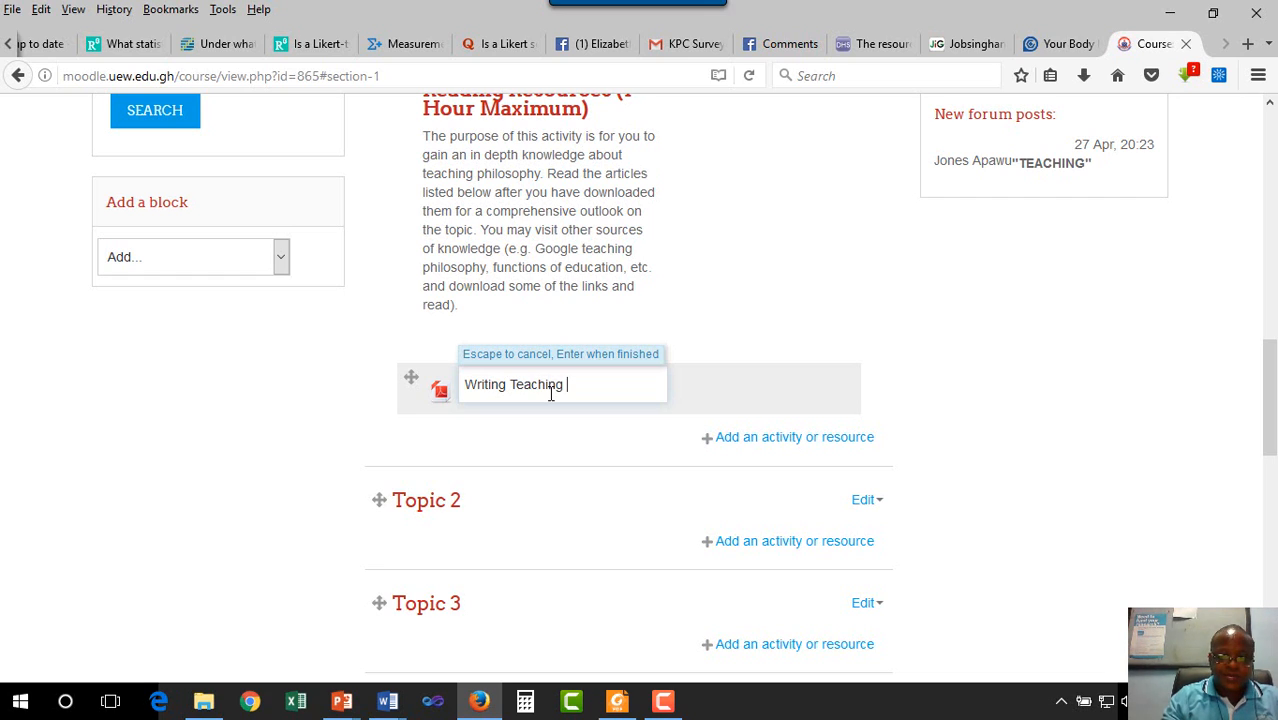
{"action": "type", "text": "Philo"}
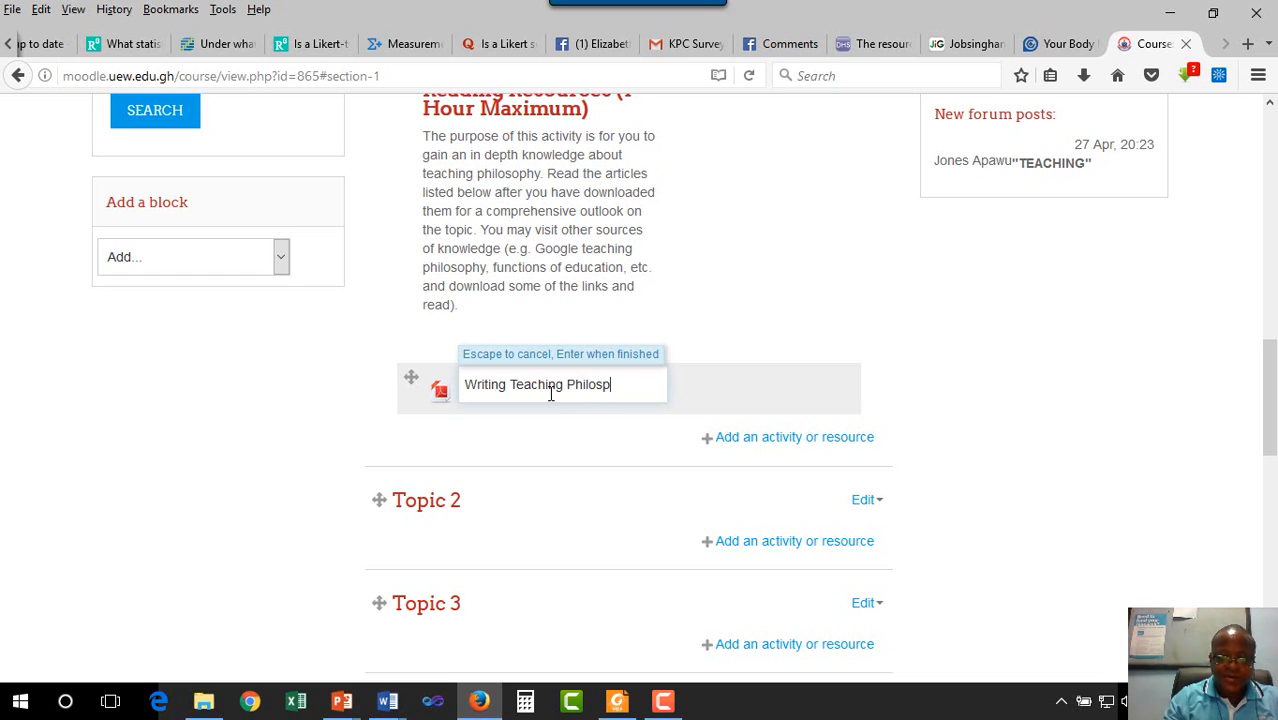
{"action": "type", "text": "sophy St"}
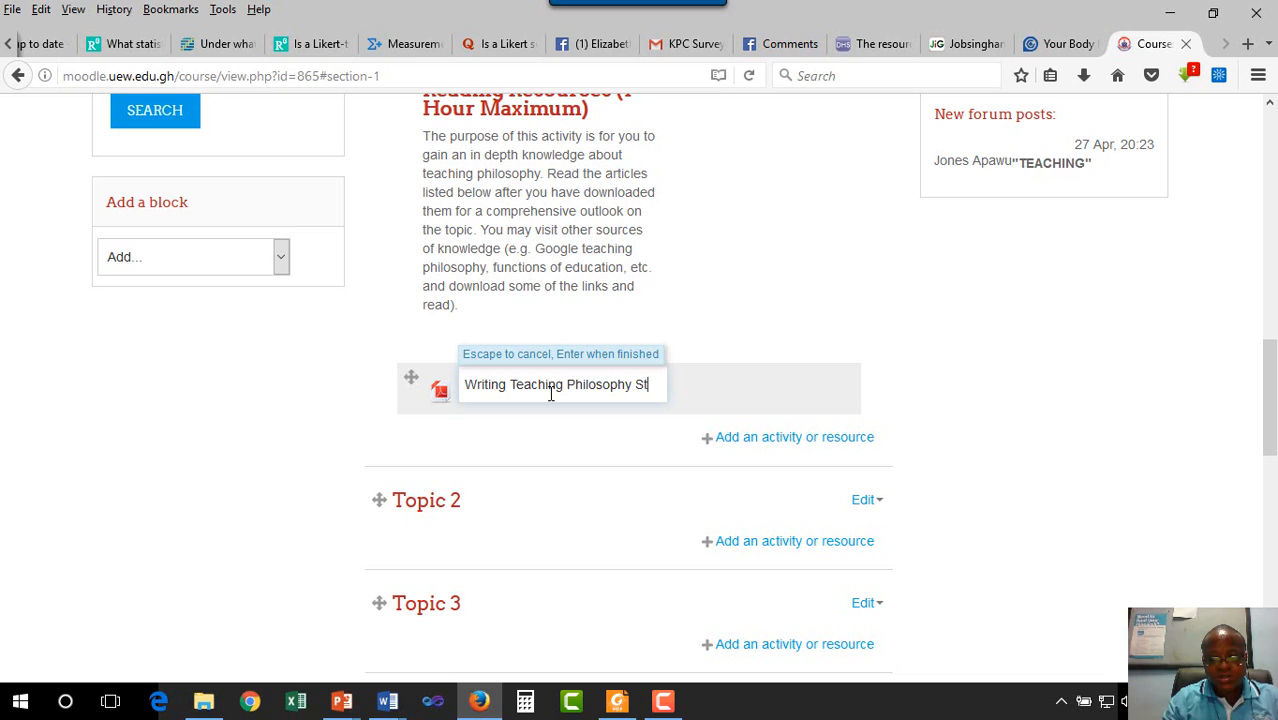
{"action": "type", "text": "ateme"}
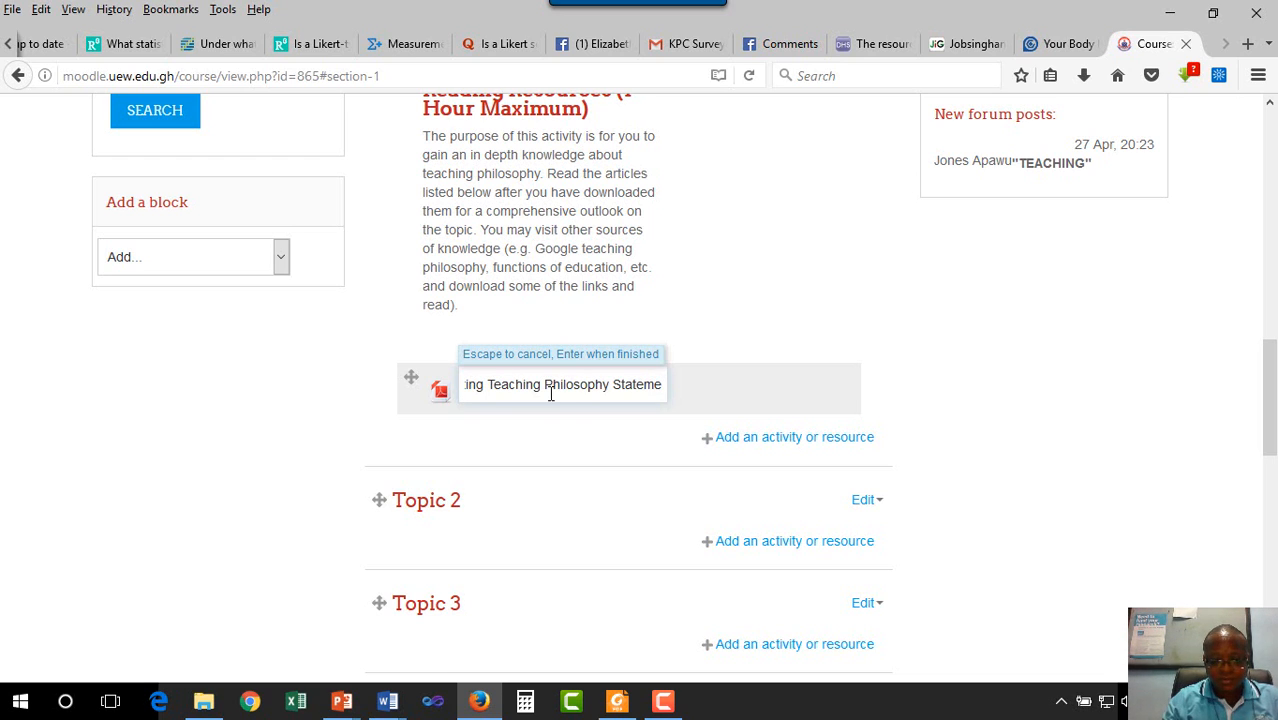
{"action": "type", "text": "nt"}
{"action": "key", "text": "Return"}
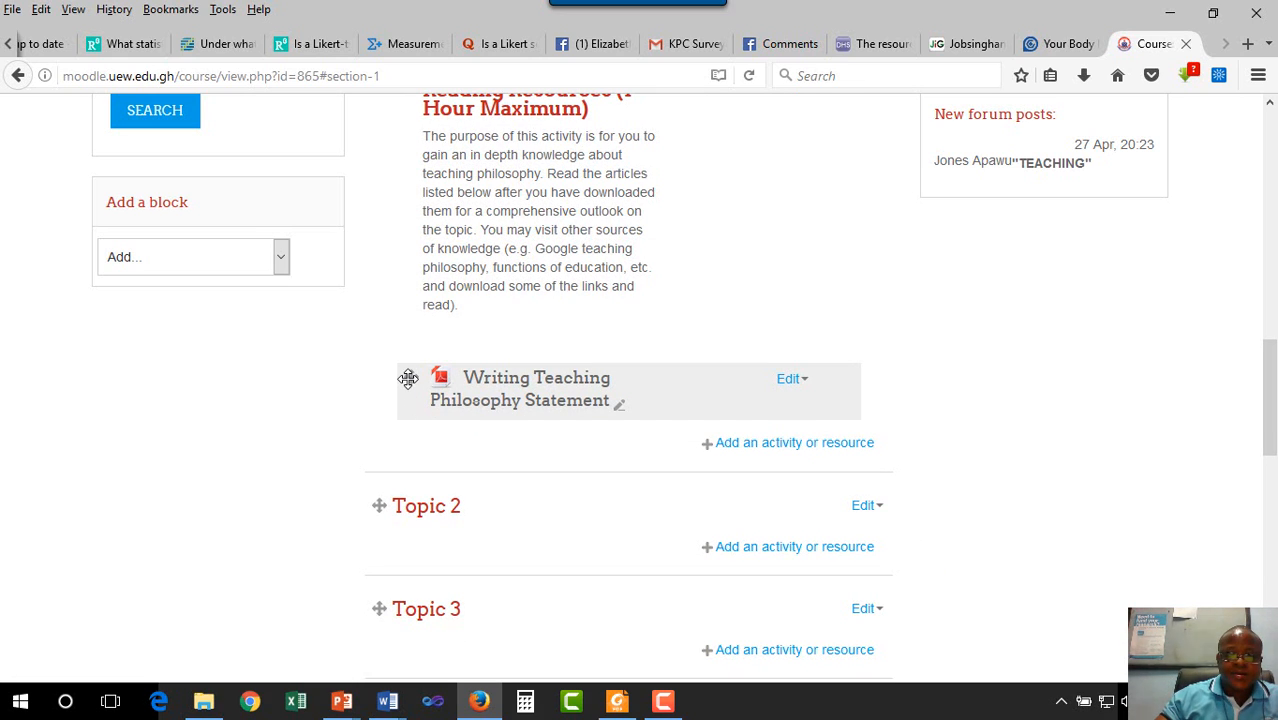
Step: Add a new File resource to Lesson 1 and name it "Lesson 9"
{"action": "left_click", "coordinate": [749, 443]}
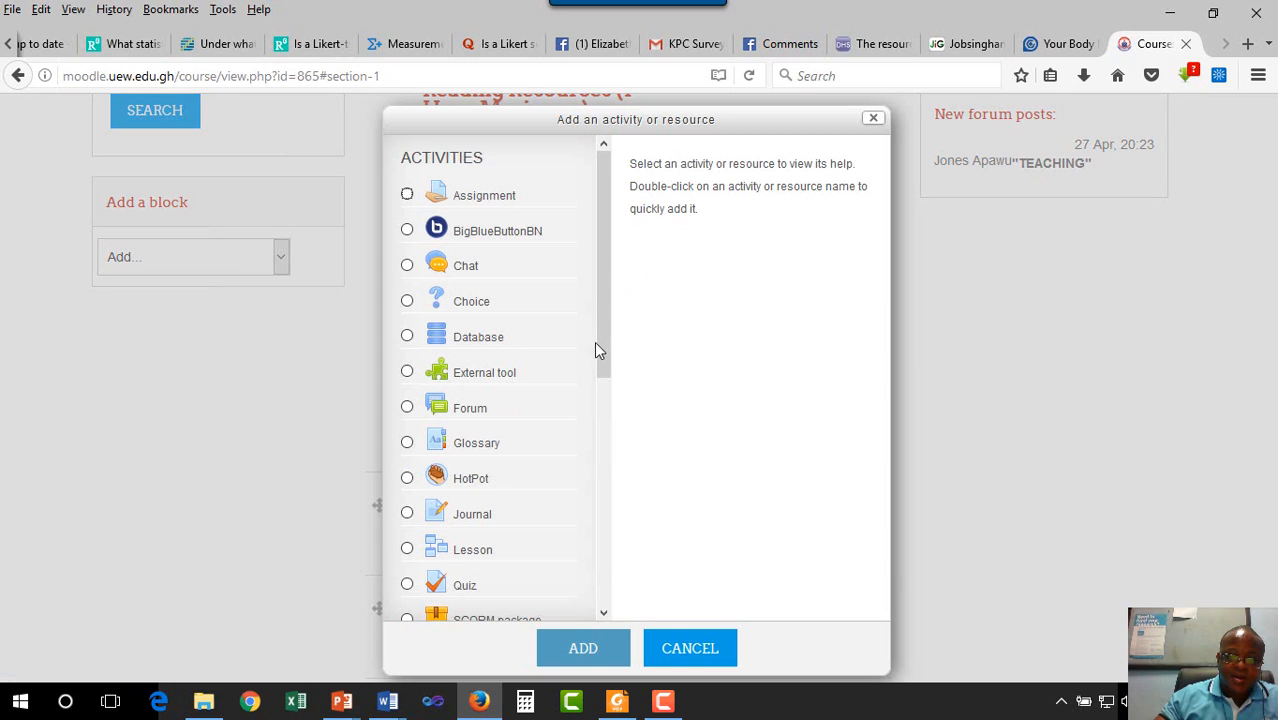
{"action": "left_click_drag", "start_coordinate": [600, 331], "coordinate": [625, 613]}
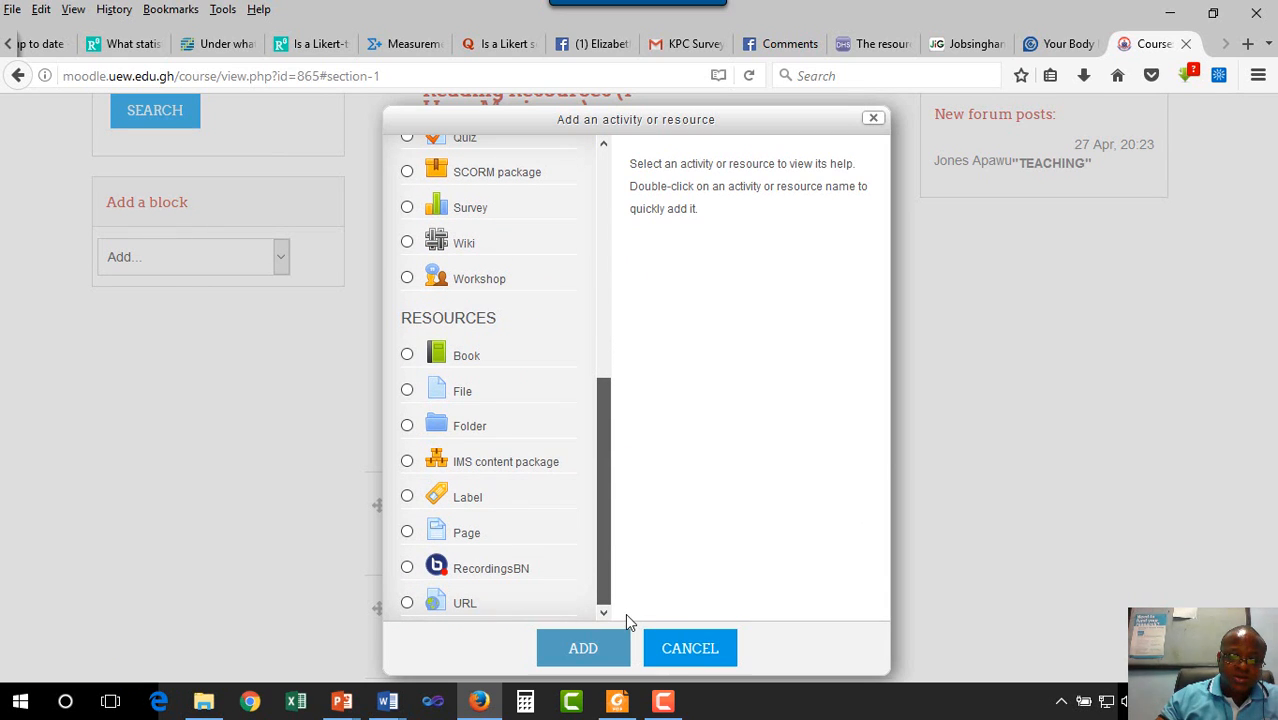
{"action": "left_click", "coordinate": [408, 392]}
{"action": "left_click", "coordinate": [601, 660]}
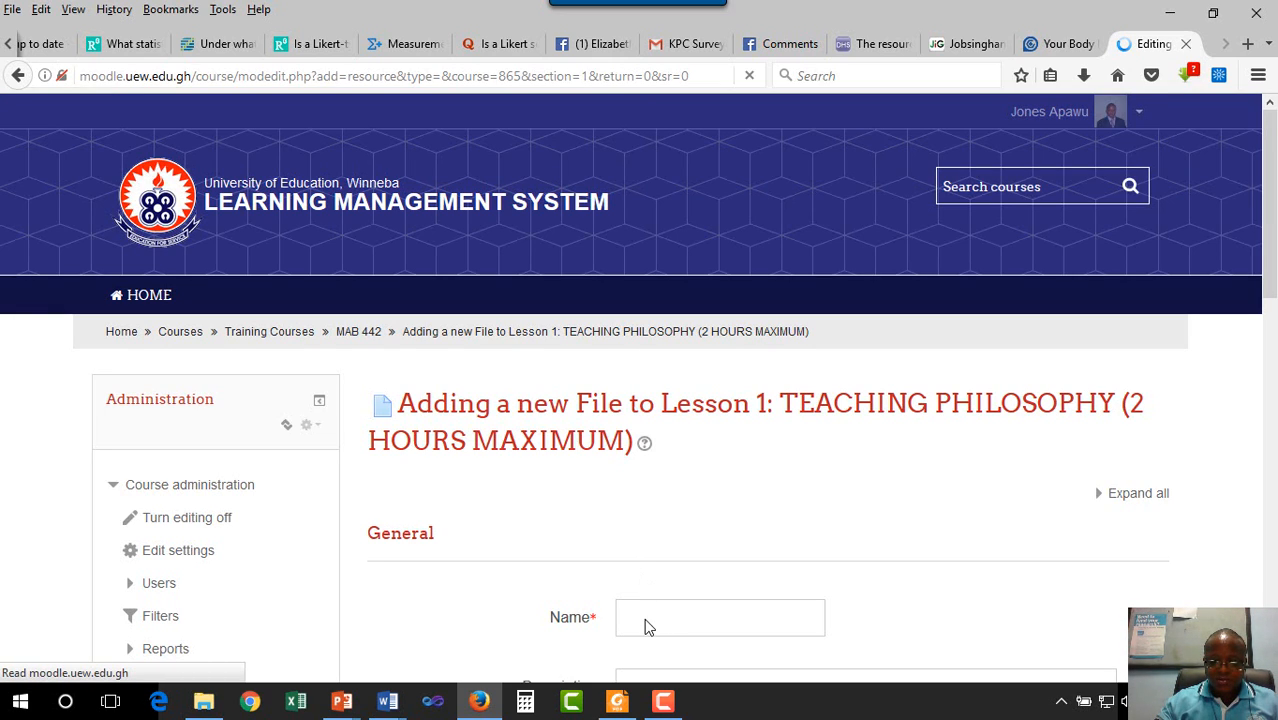
{"action": "scroll", "coordinate": [645, 628], "scroll_direction": "down", "scroll_amount": 2}
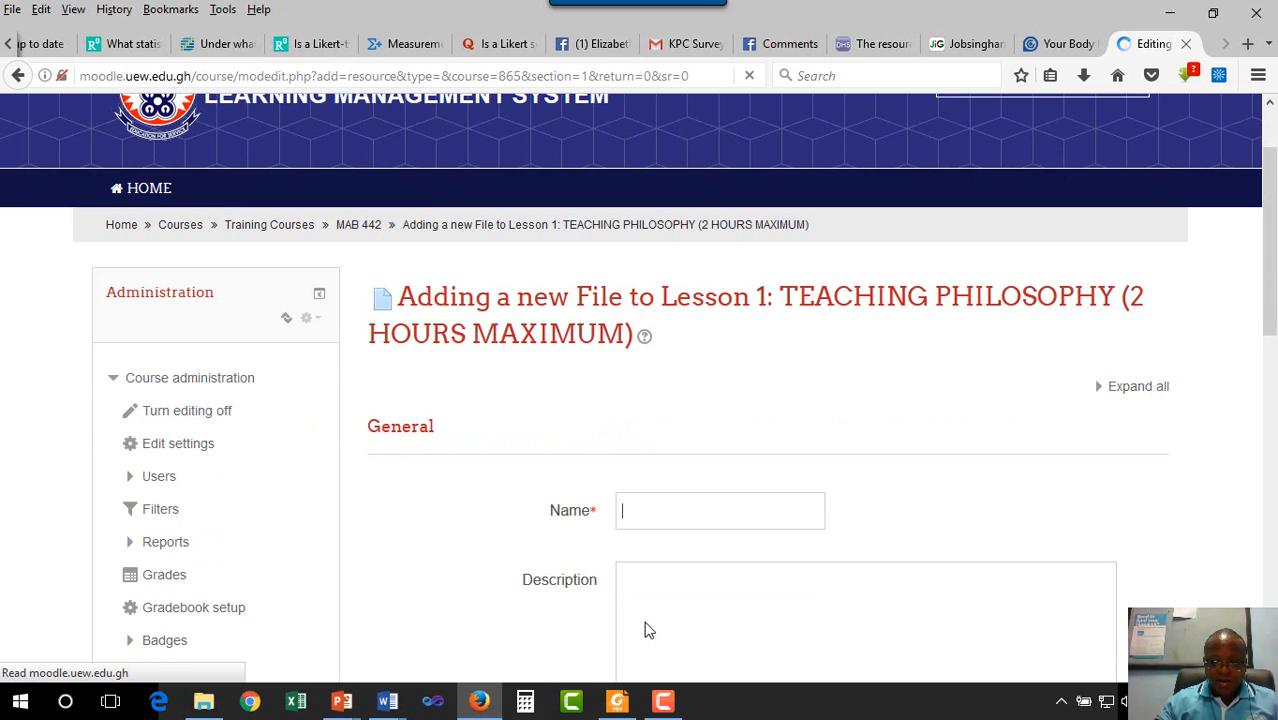
{"action": "left_click", "coordinate": [660, 516]}
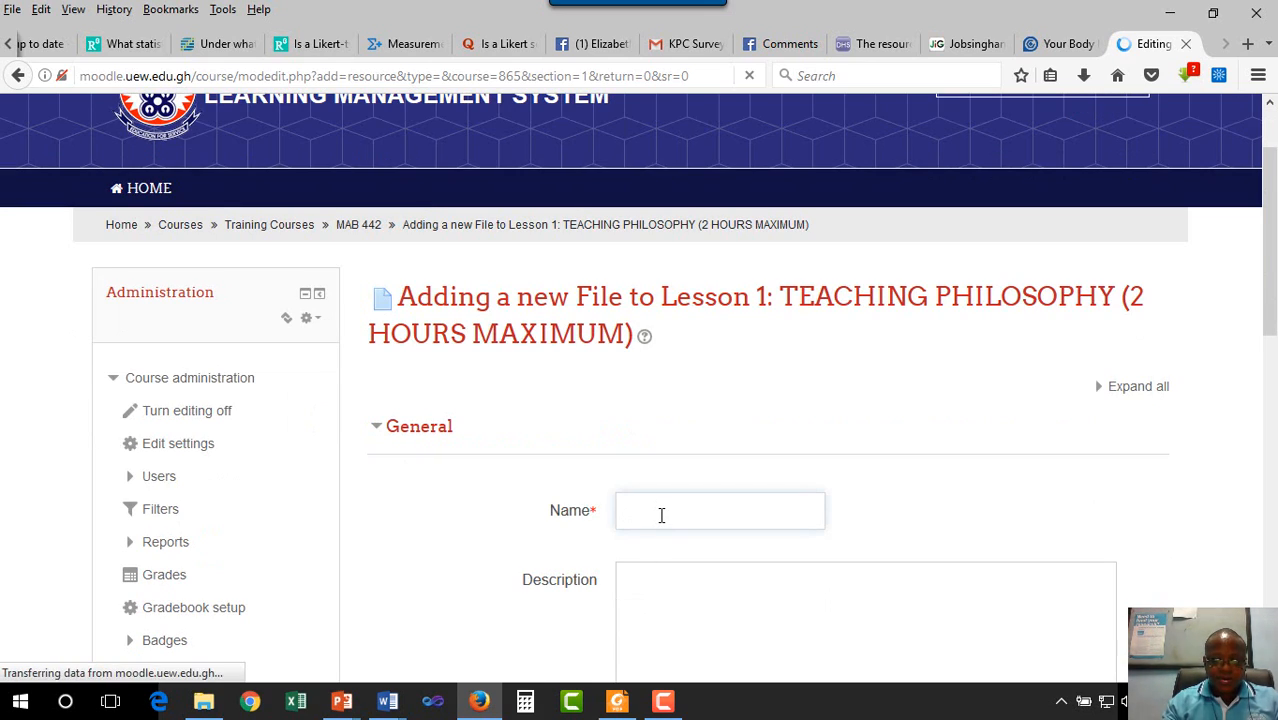
{"action": "type", "text": "Lesson"}
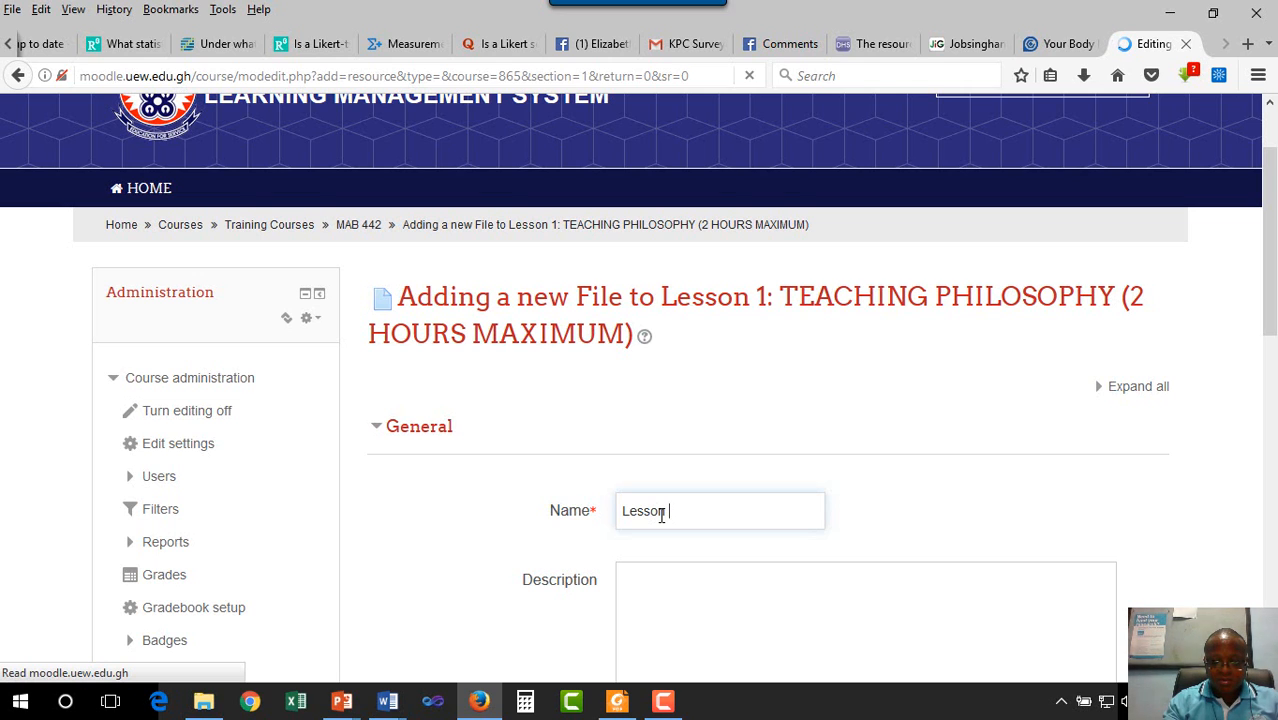
{"action": "type", "text": " 9"}
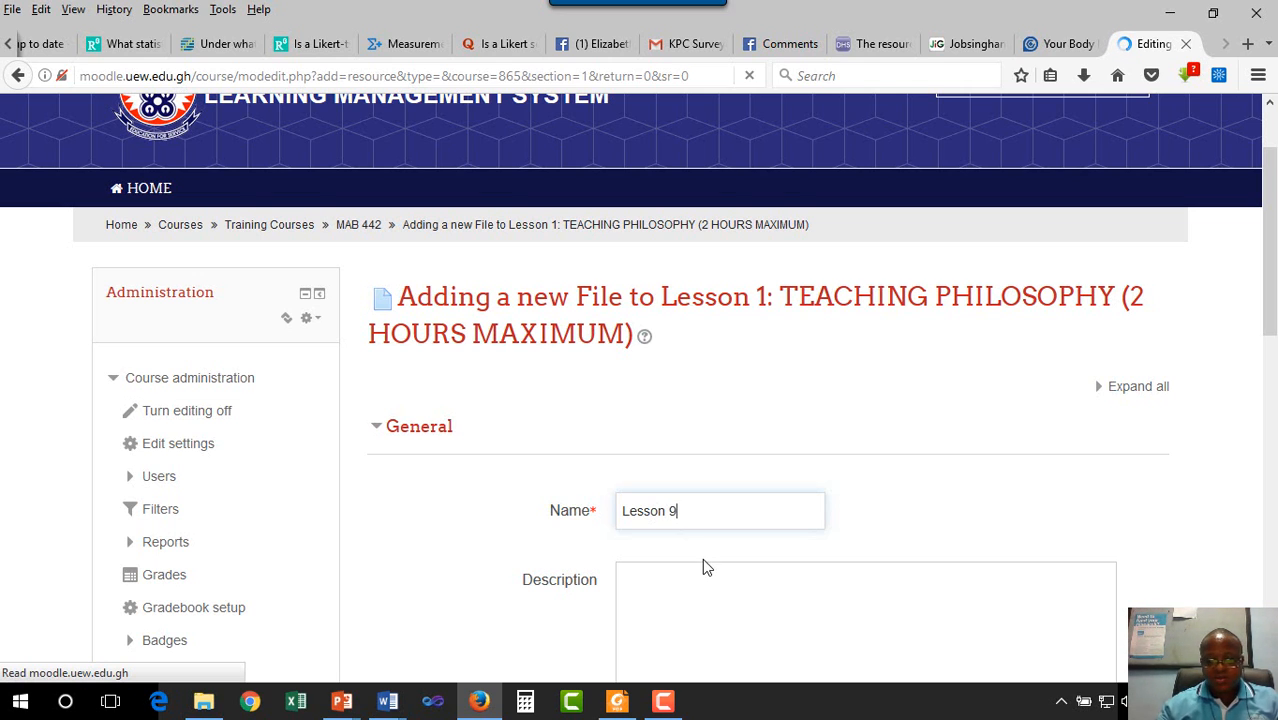
Step: Choose Section_1.doc from the Lesson 8 Materials folder, under Online Courseware Design Stuffs, as the attachment to upload for the File resource
{"action": "scroll", "coordinate": [702, 558], "scroll_direction": "down", "scroll_amount": 3}
{"action": "scroll", "coordinate": [686, 465], "scroll_direction": "down", "scroll_amount": 7}
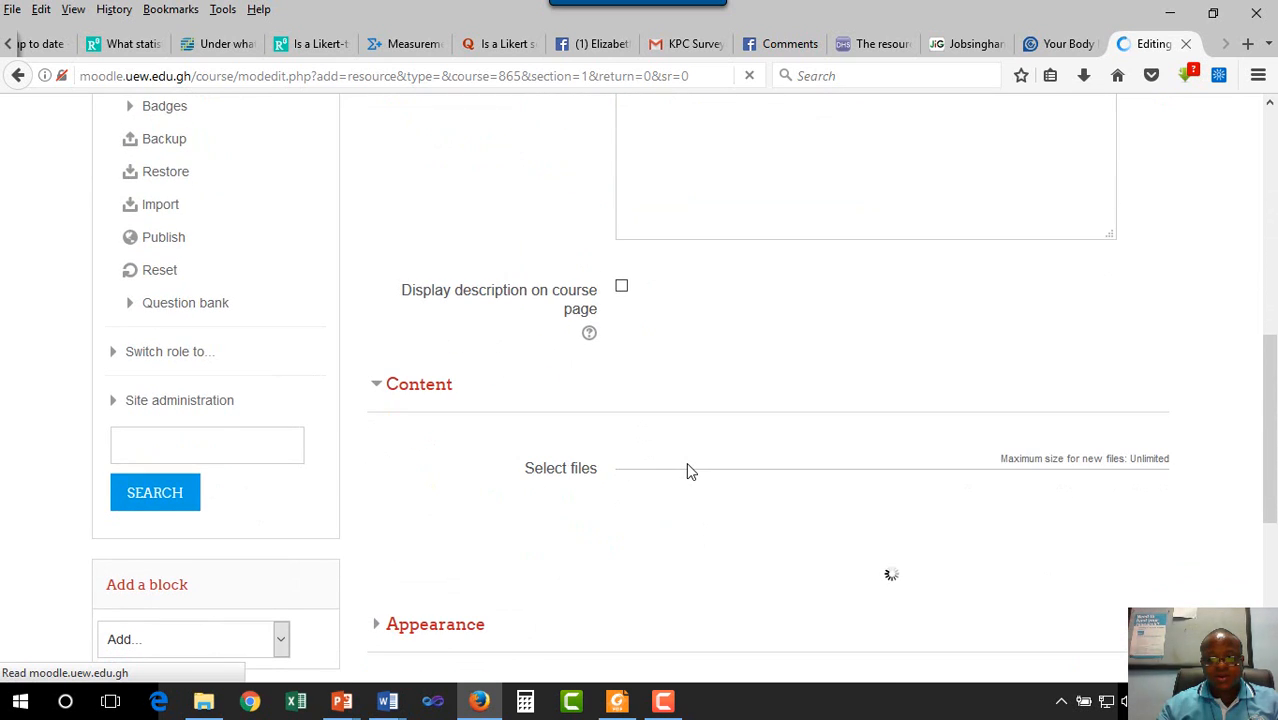
{"action": "scroll", "coordinate": [688, 470], "scroll_direction": "down", "scroll_amount": 4}
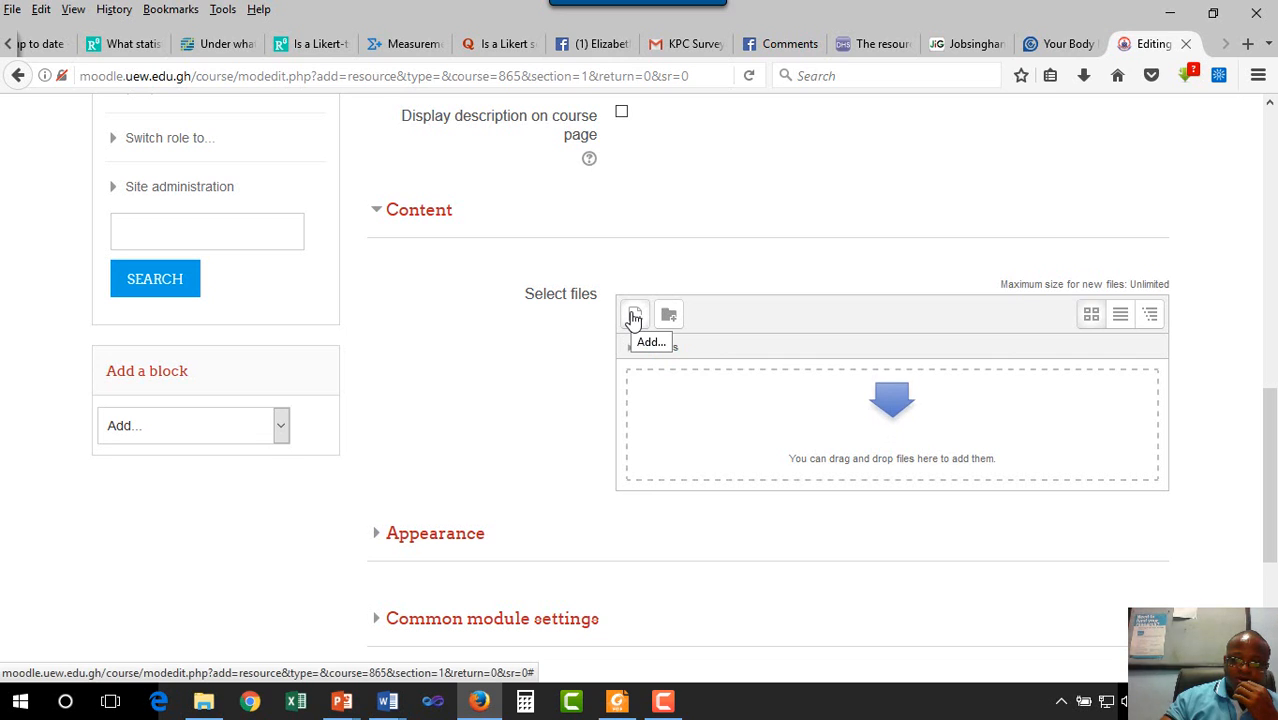
{"action": "left_click", "coordinate": [633, 318]}
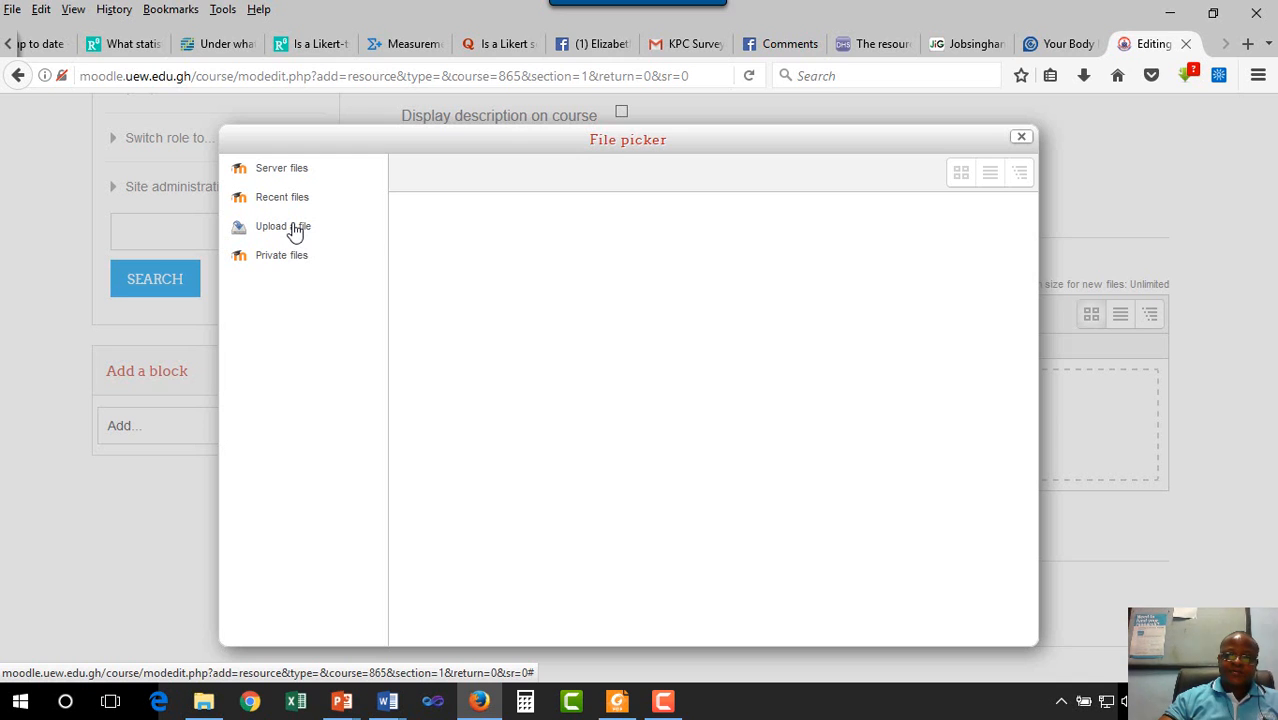
{"action": "left_click", "coordinate": [295, 228]}
{"action": "left_click", "coordinate": [699, 286]}
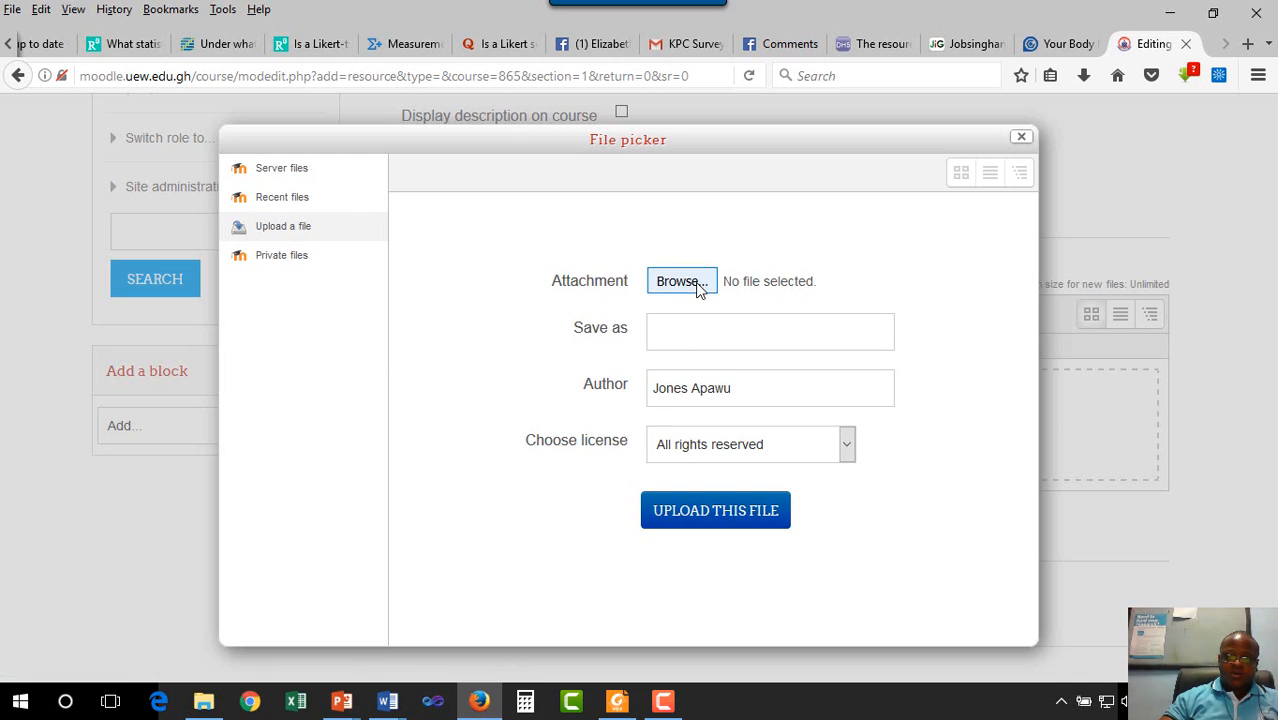
{"action": "left_click", "coordinate": [699, 286]}
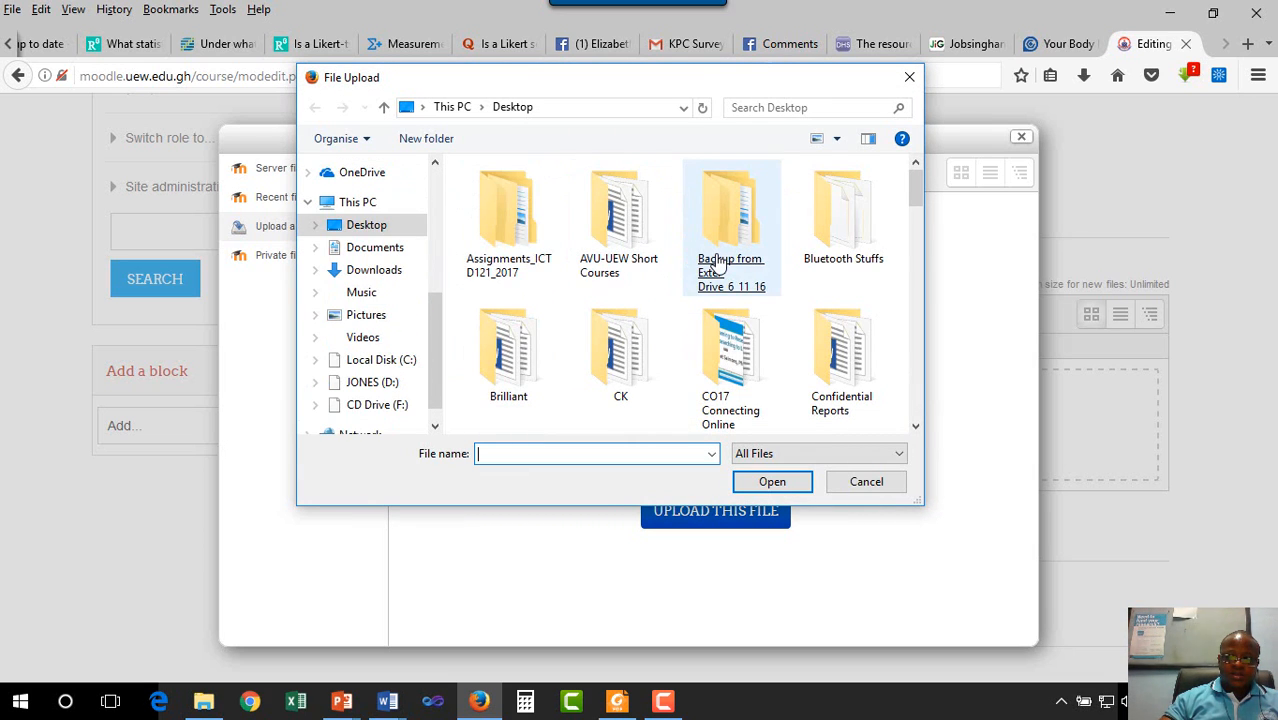
{"action": "left_click", "coordinate": [716, 262]}
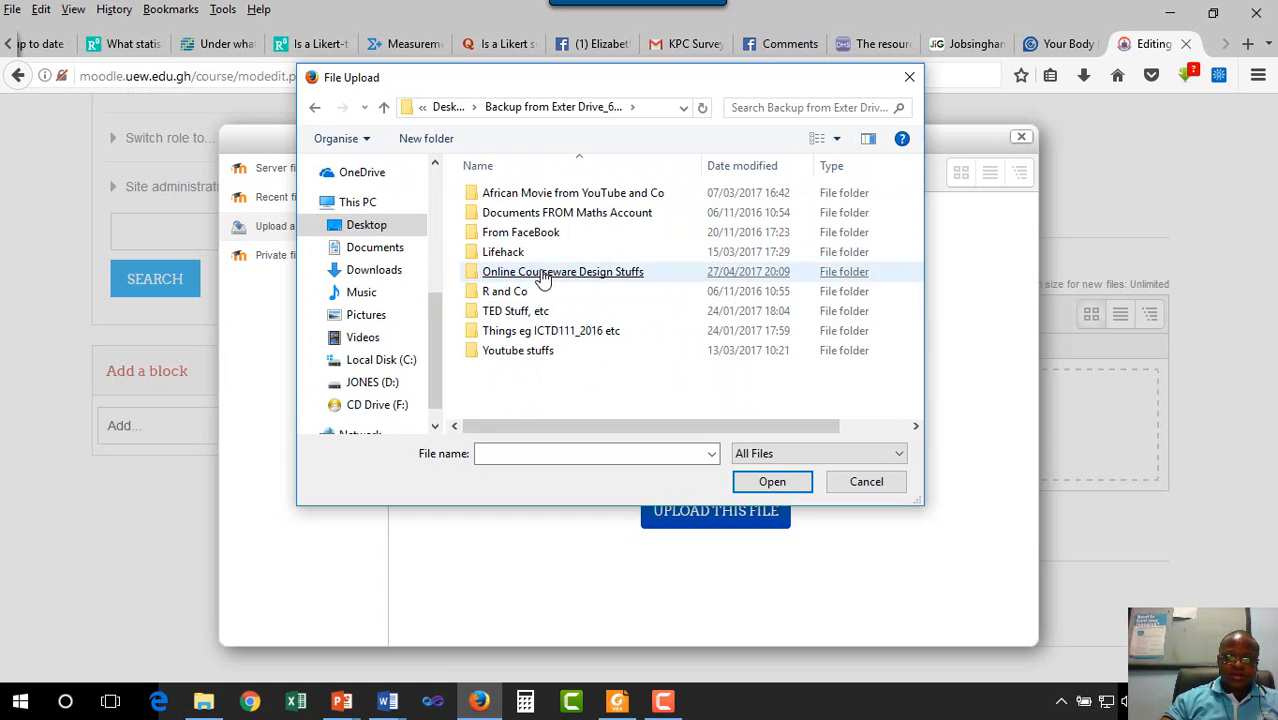
{"action": "left_click", "coordinate": [516, 331]}
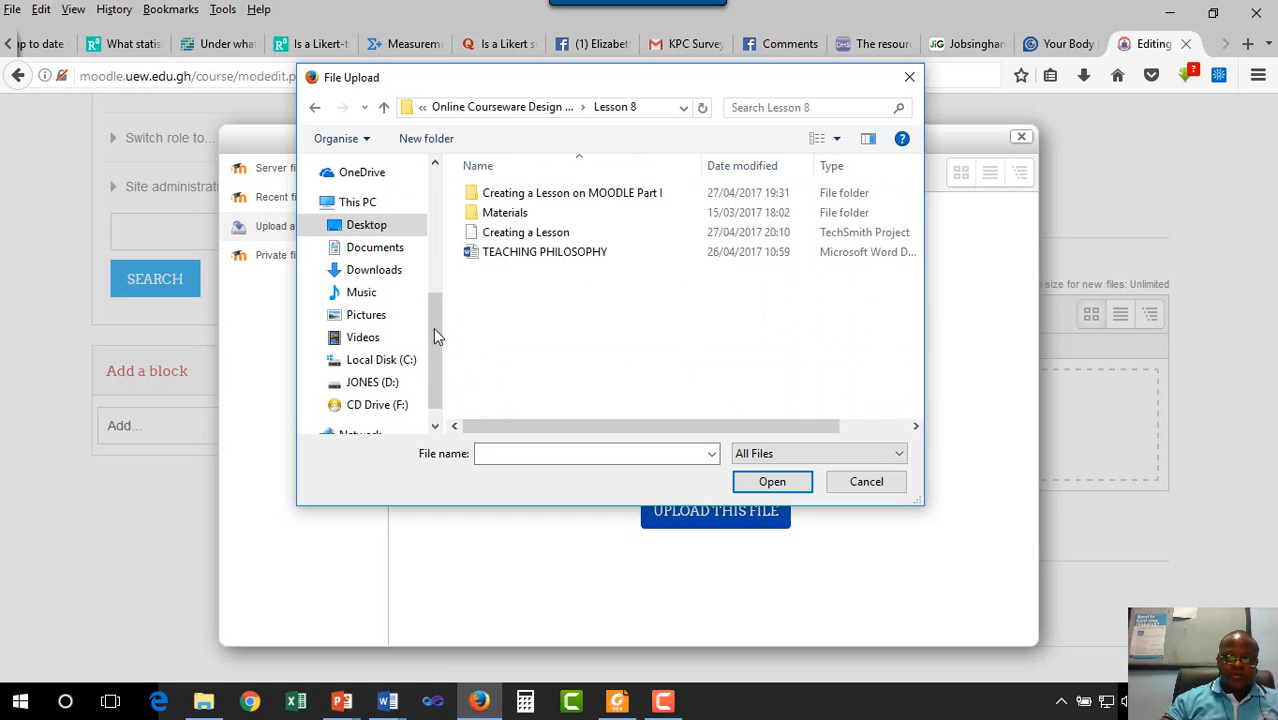
{"action": "double_click", "coordinate": [505, 213]}
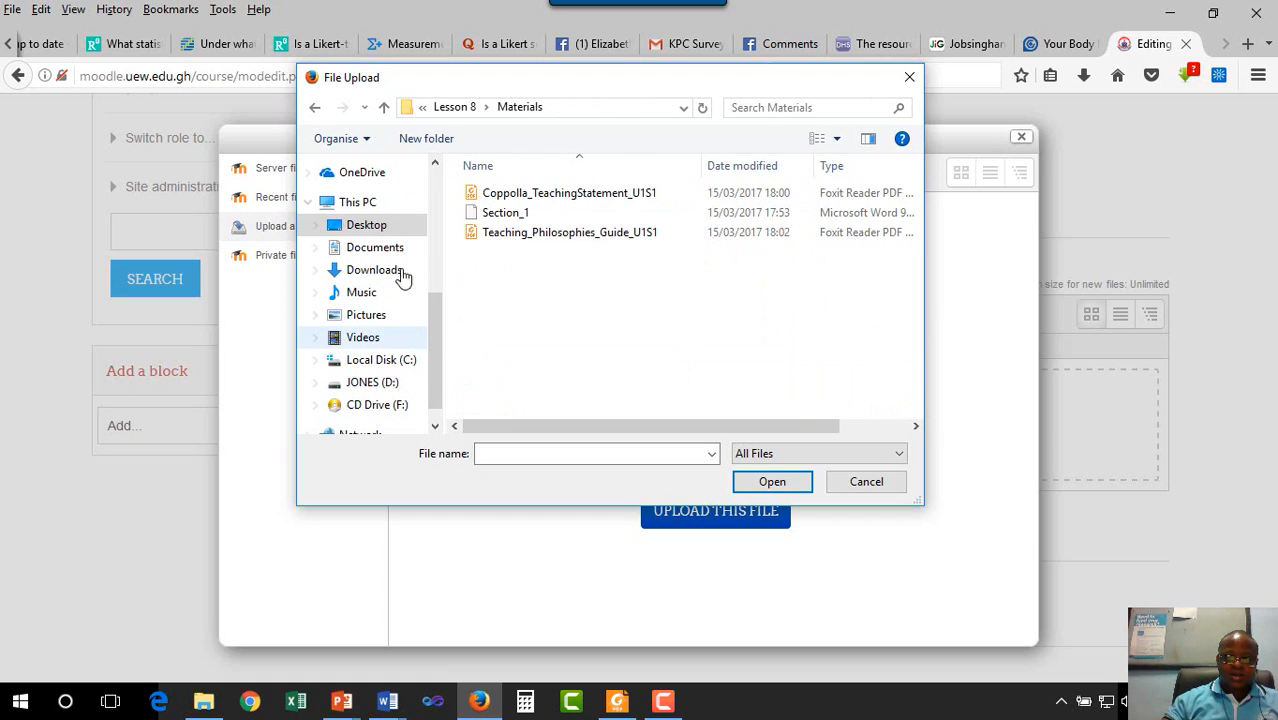
{"action": "double_click", "coordinate": [497, 213]}
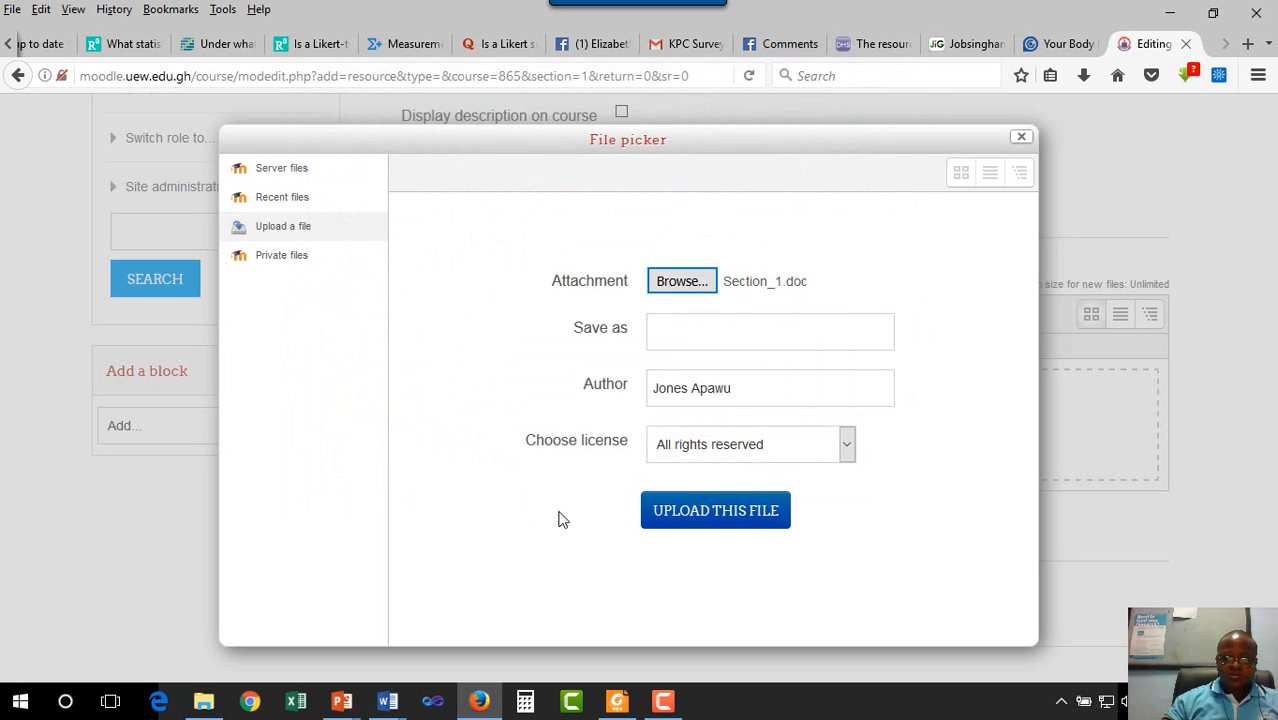
Step: Upload the chosen Section_1.doc into the File resource, save the resource and return to the course
{"action": "left_click", "coordinate": [690, 522]}
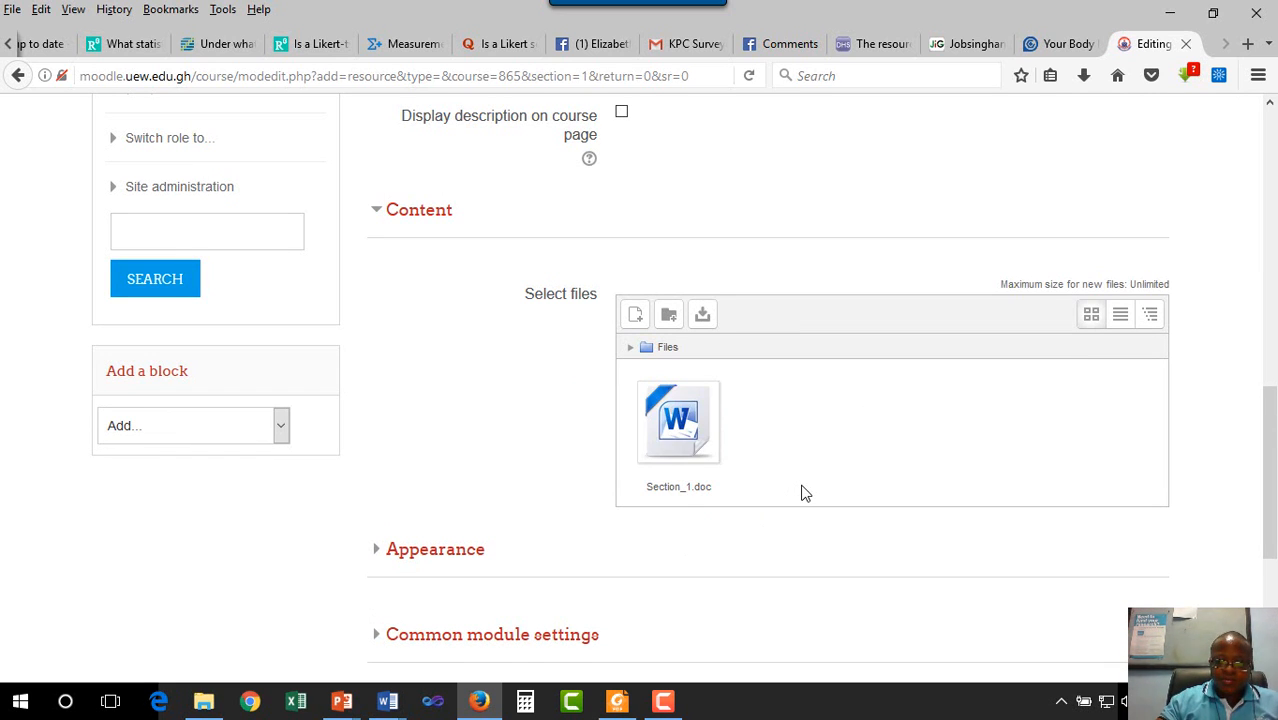
{"action": "scroll", "coordinate": [802, 491], "scroll_direction": "down", "scroll_amount": 3}
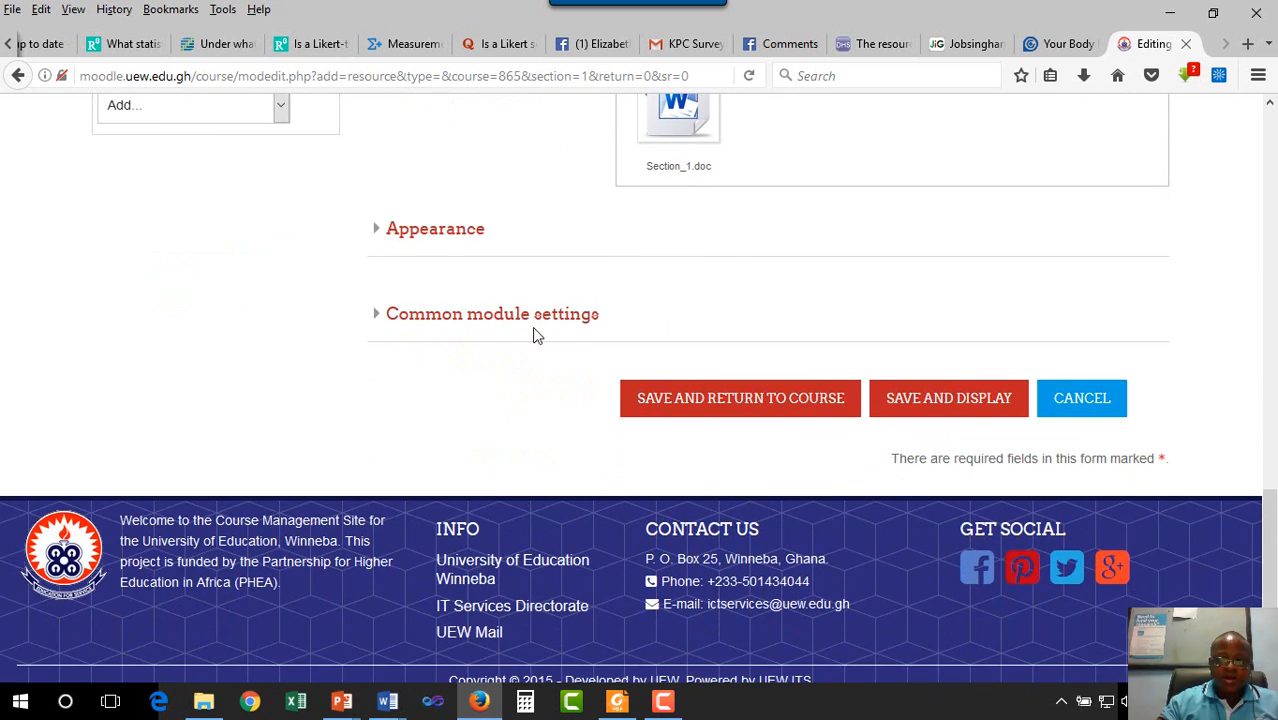
{"action": "left_click", "coordinate": [768, 410]}
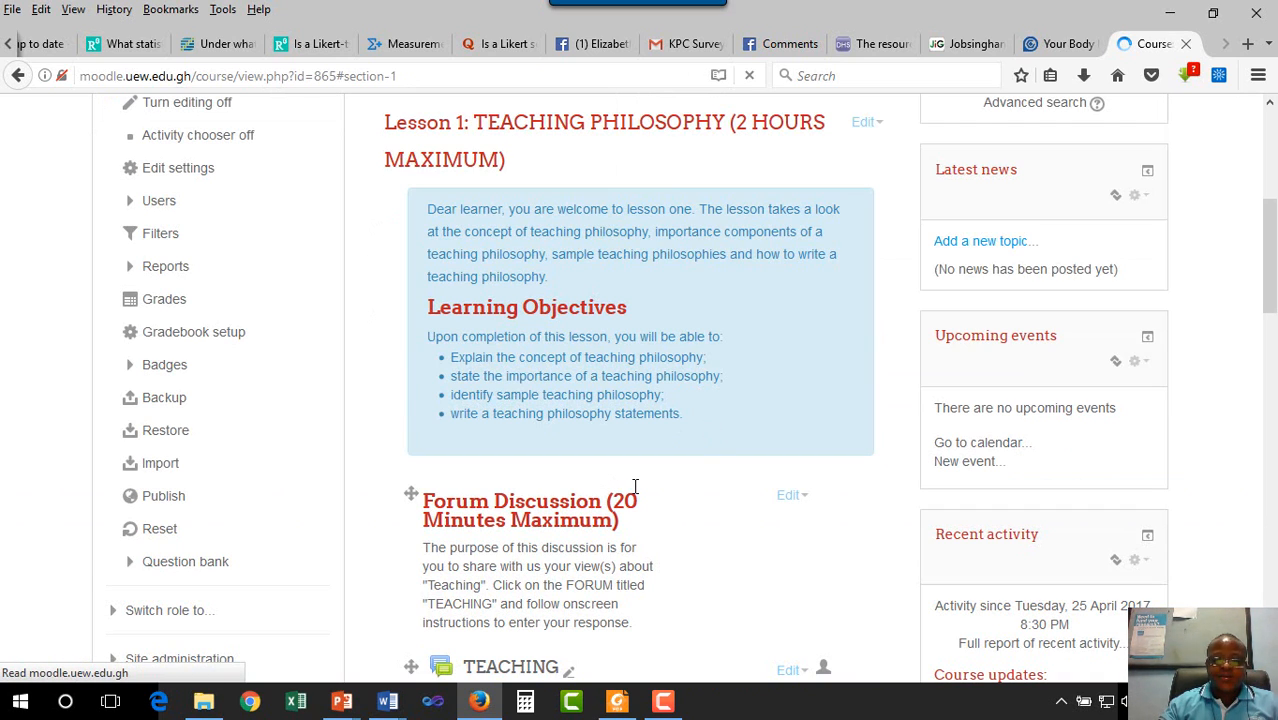
Step: Add Teaching_Philosophies_Guide_U1S1 from the local Materials folder to the end of Lesson 1's resources, using the shrunken browser window, and restore it to full size
{"action": "left_click", "coordinate": [1210, 15]}
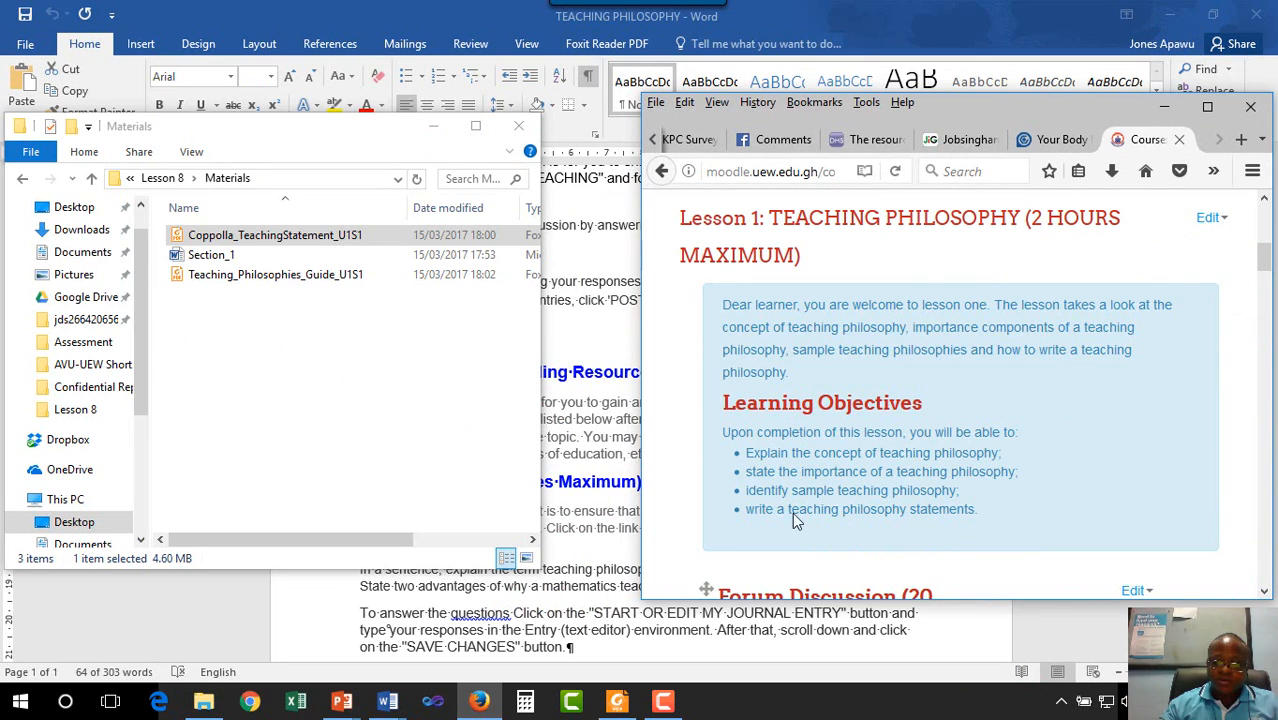
{"action": "scroll", "coordinate": [878, 490], "scroll_direction": "down", "scroll_amount": 10}
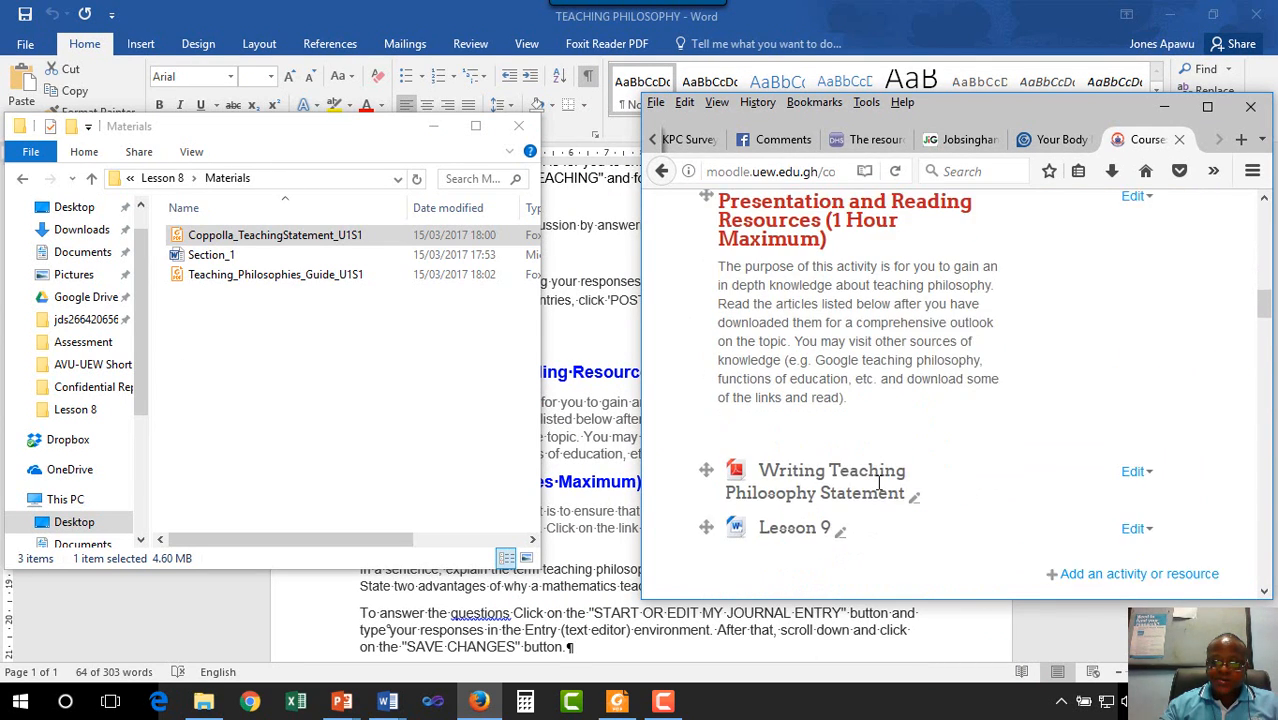
{"action": "scroll", "coordinate": [828, 494], "scroll_direction": "down", "scroll_amount": 2}
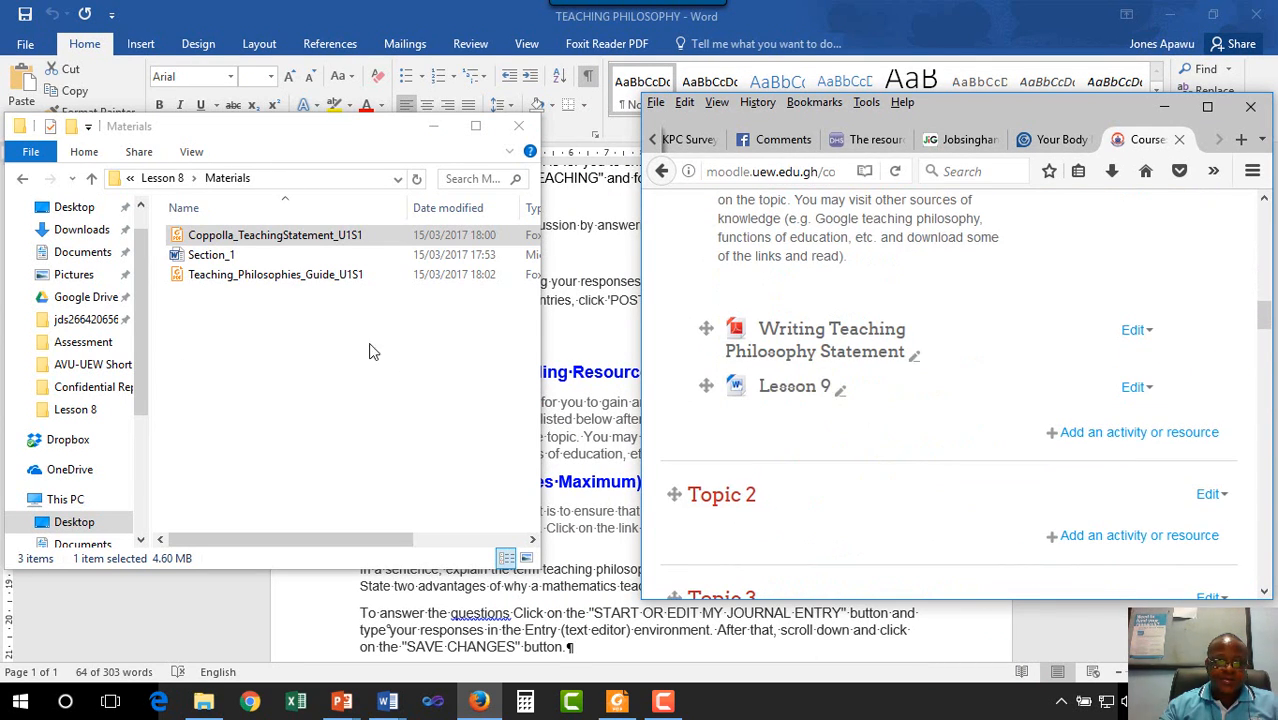
{"action": "left_click_drag", "start_coordinate": [247, 287], "coordinate": [829, 445]}
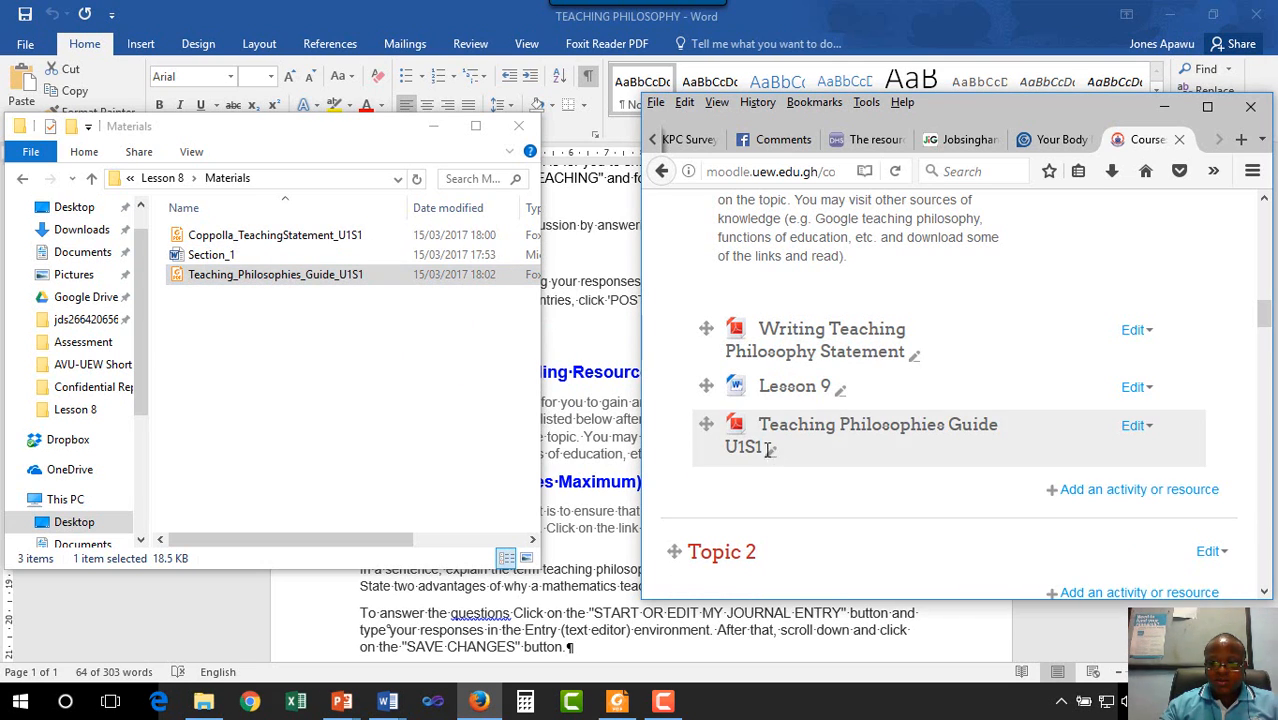
{"action": "left_click", "coordinate": [1208, 108]}
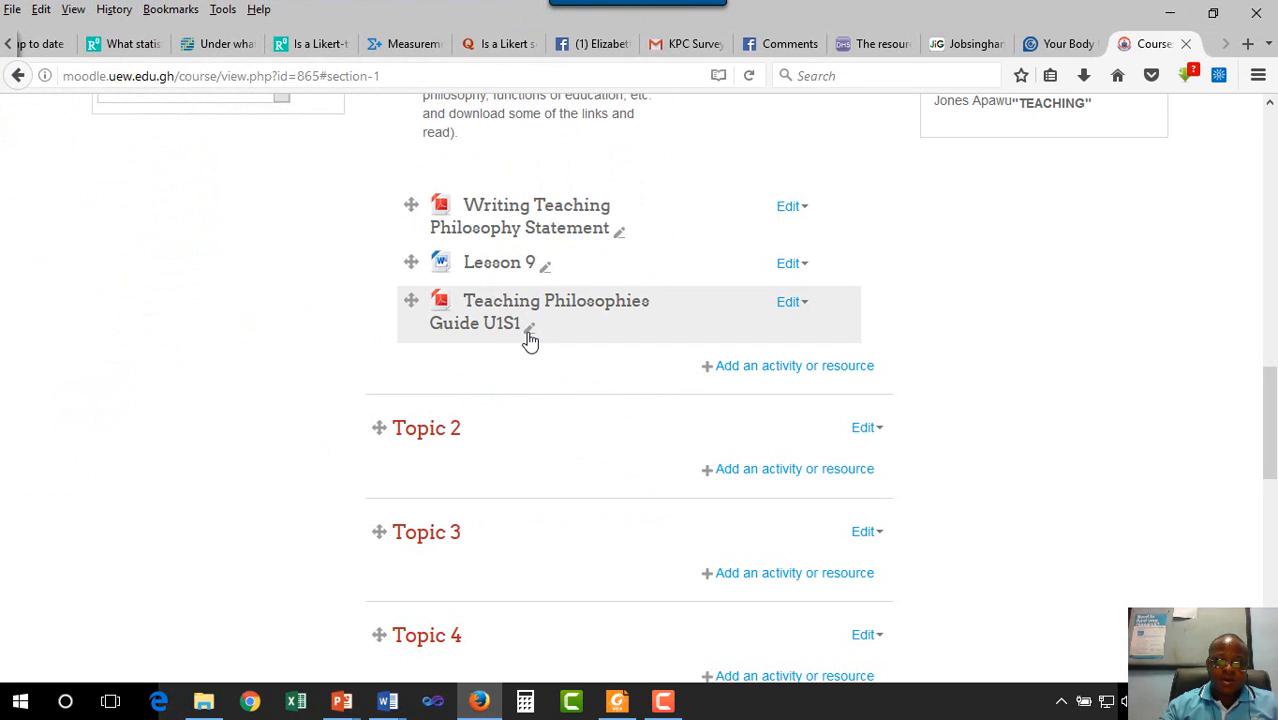
Step: Rename the newly added PDF resource in Lesson 1 as "Teaching Philosophies Guide" and review the lesson's resource list
{"action": "left_click", "coordinate": [528, 334]}
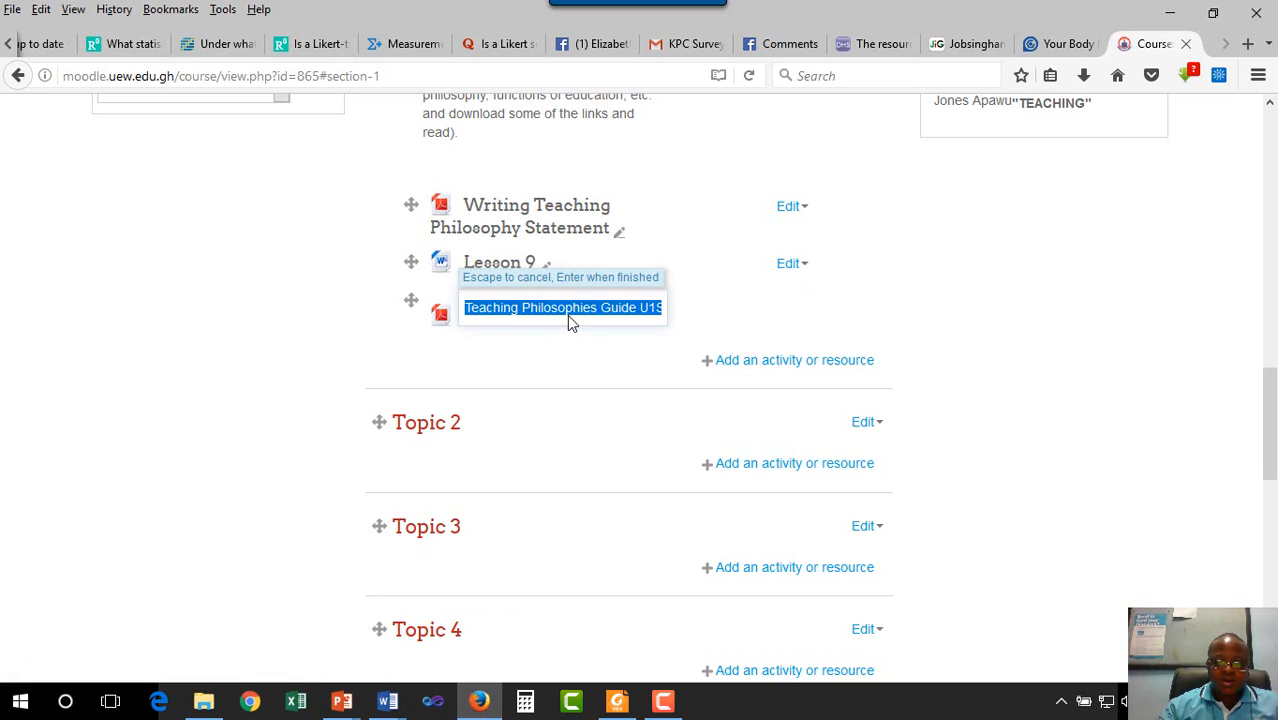
{"action": "left_click", "coordinate": [622, 350]}
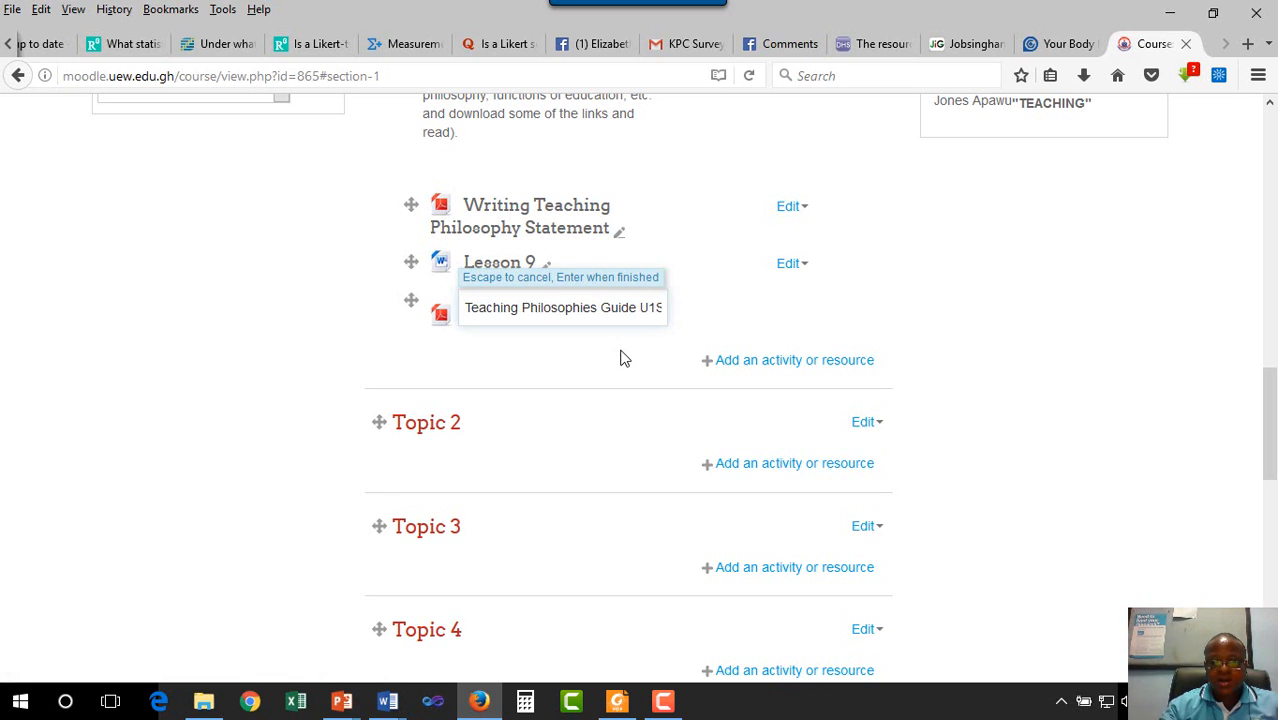
{"action": "key", "text": "Delete"}
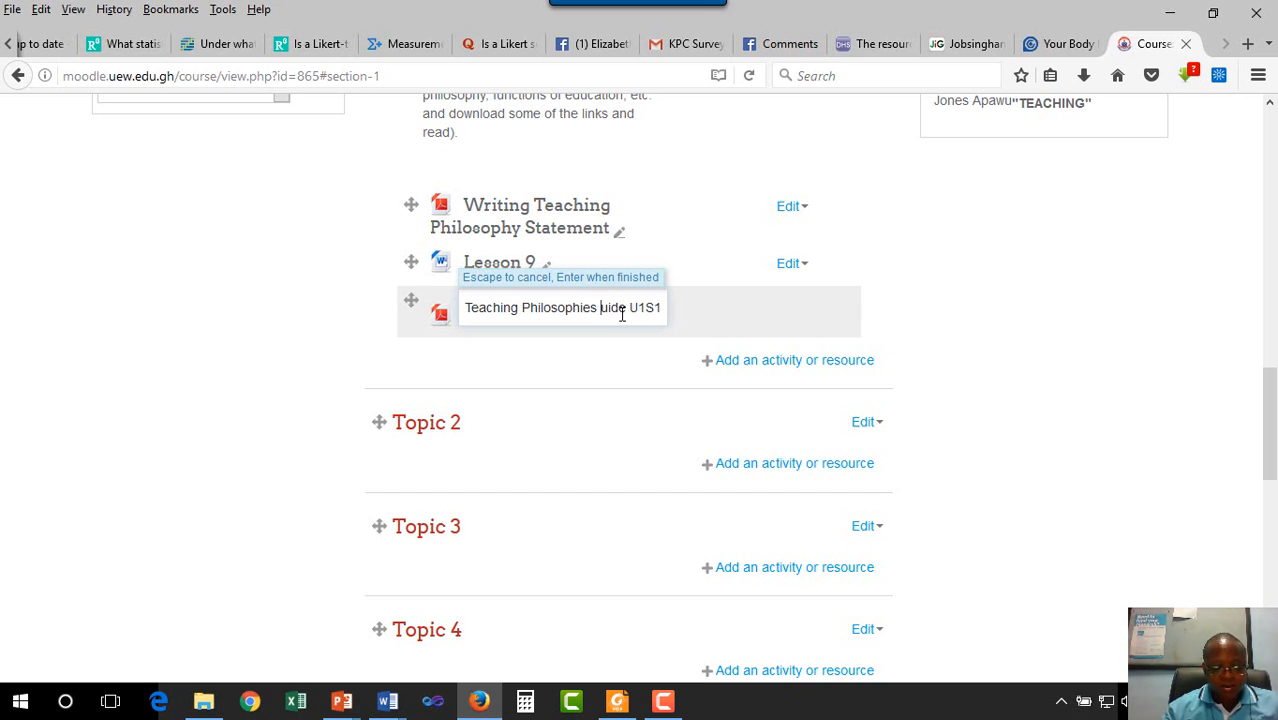
{"action": "type", "text": "G"}
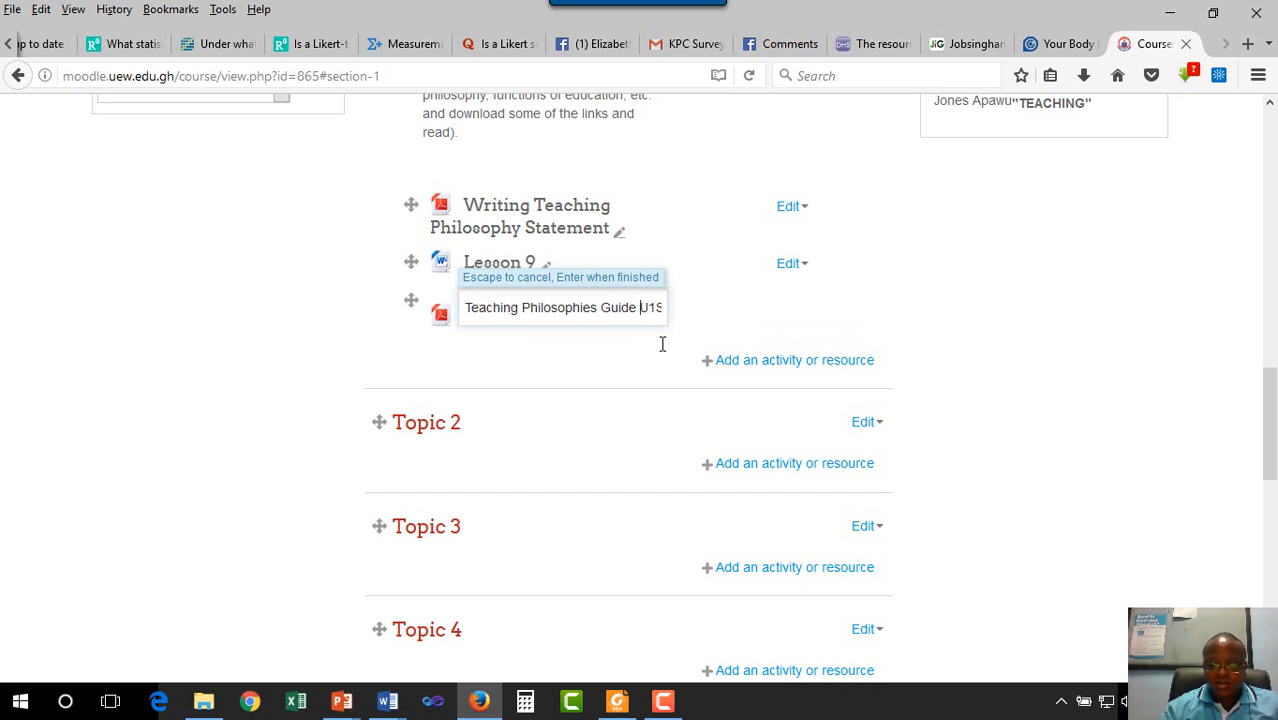
{"action": "key", "text": "BackSpace"}
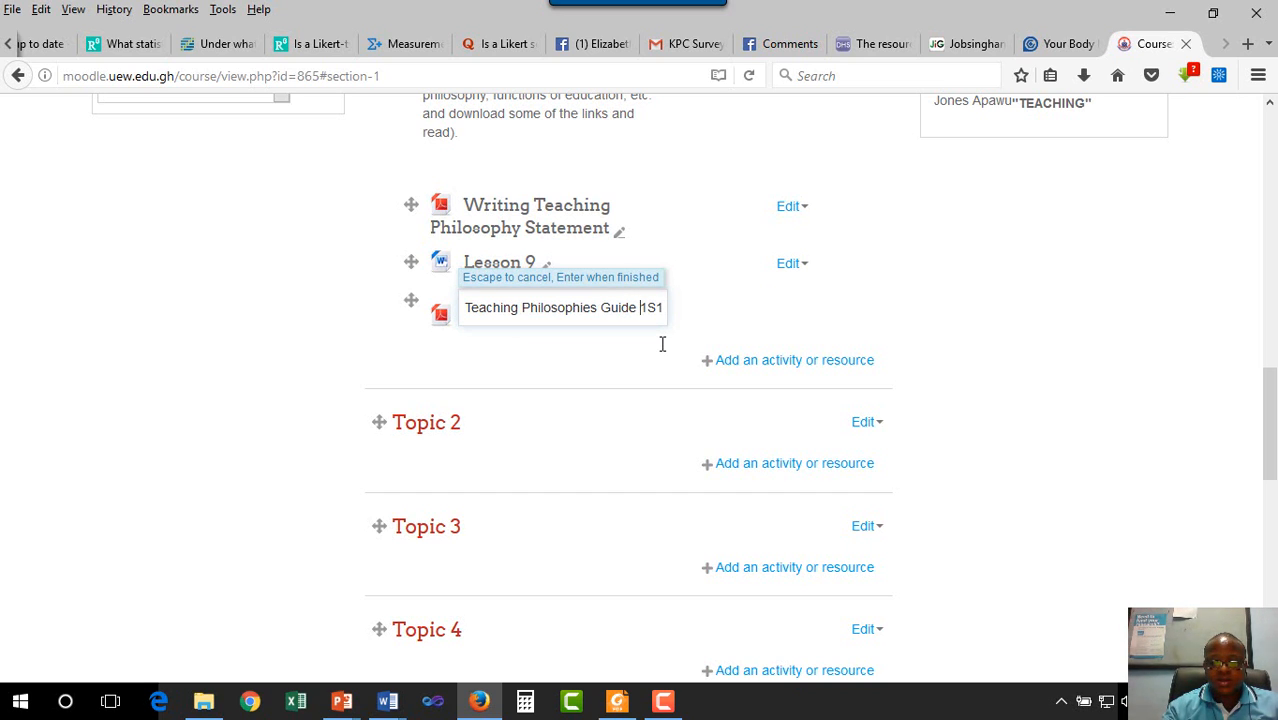
{"action": "key", "text": "Delete"}
{"action": "key", "text": "Delete"}
{"action": "key", "text": "Delete"}
{"action": "key", "text": "Return"}
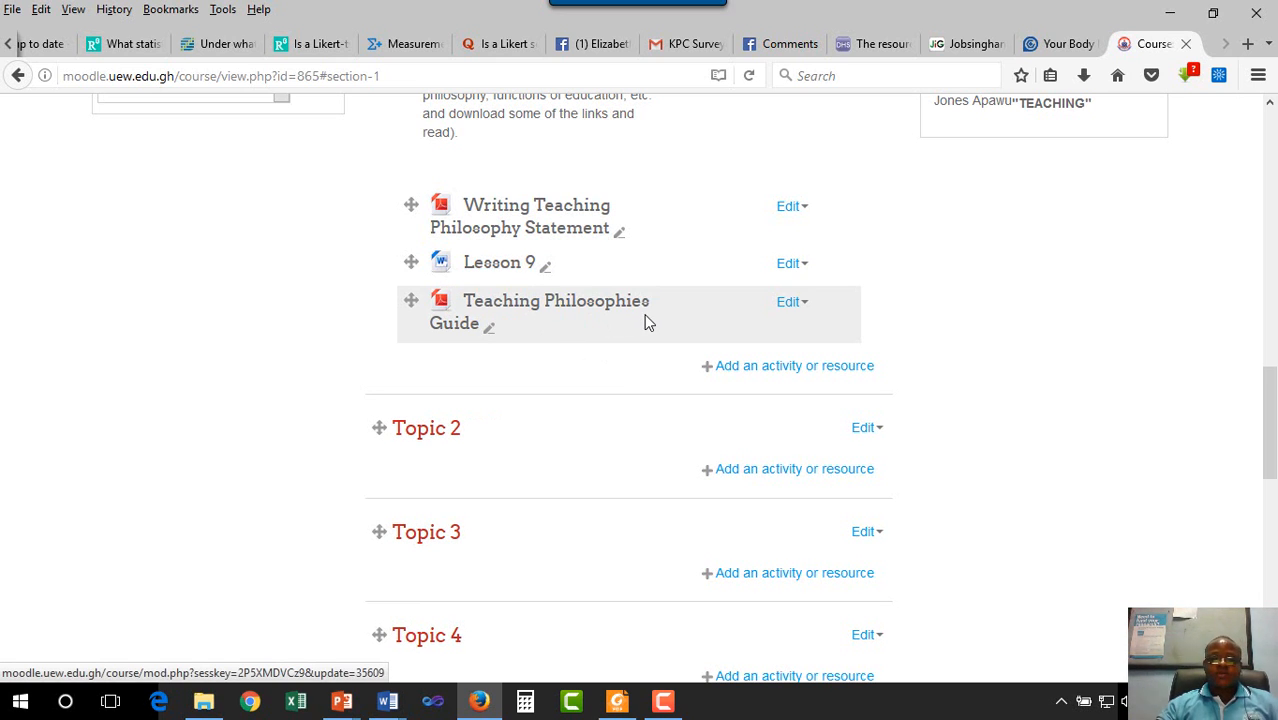
{"action": "scroll", "coordinate": [573, 345], "scroll_direction": "up", "scroll_amount": 5}
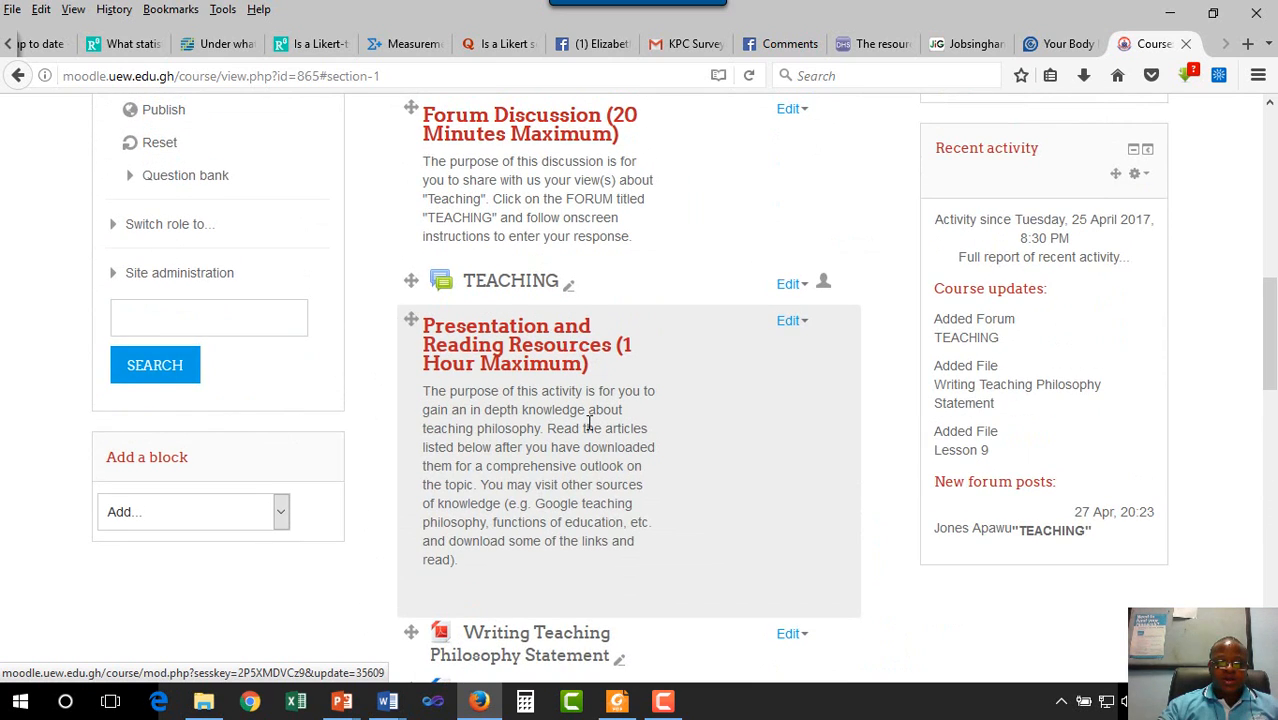
{"action": "scroll", "coordinate": [589, 422], "scroll_direction": "down", "scroll_amount": 3}
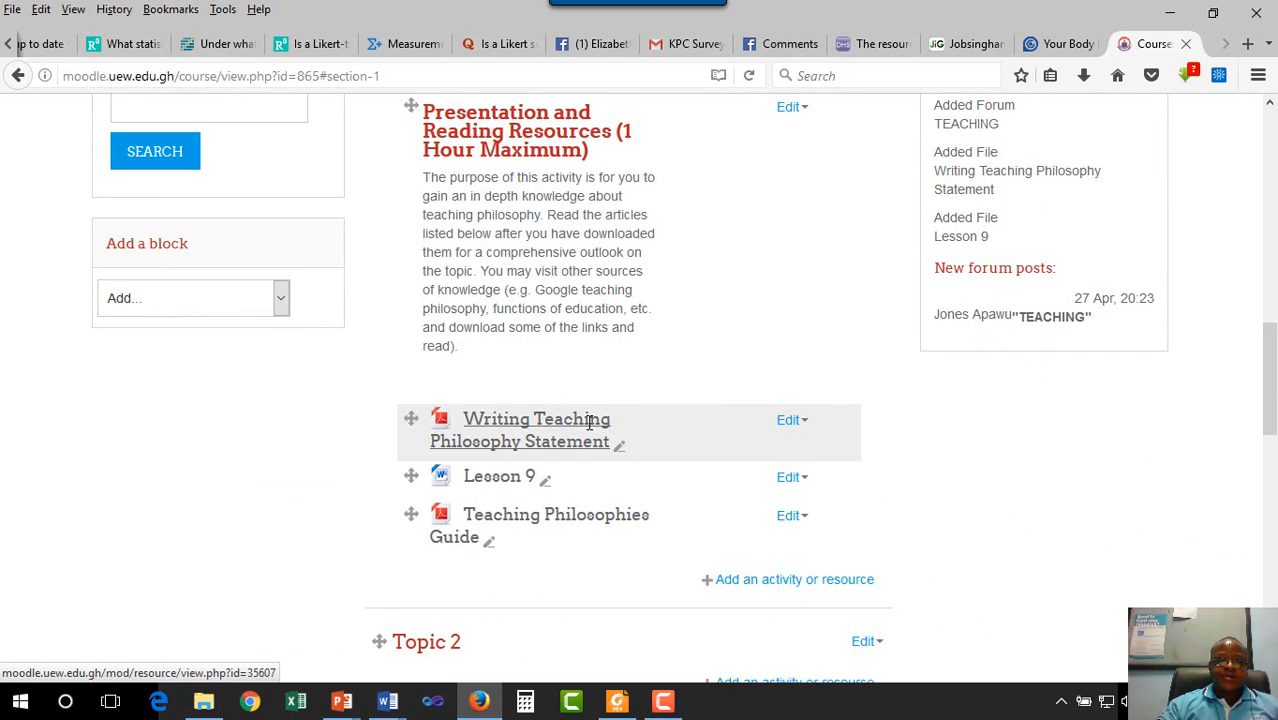